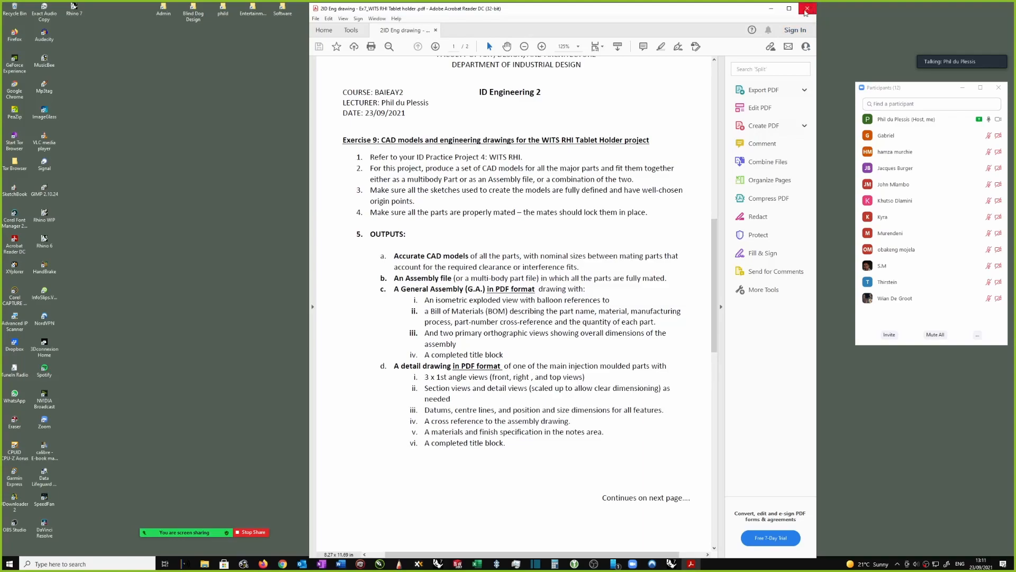
Close the exercise brief PDF and switch to the Rhino model of the wood block.
{"action": "scroll", "coordinate": [618, 102], "scroll_direction": "up", "scroll_amount": 1}
{"action": "scroll", "coordinate": [618, 103], "scroll_direction": "up", "scroll_amount": 2}
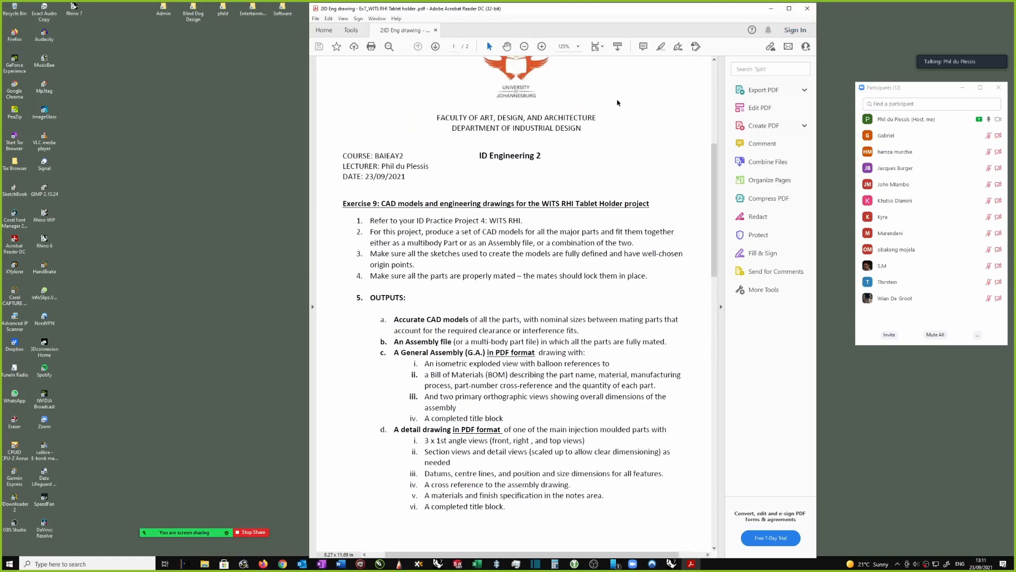
{"action": "left_click", "coordinate": [808, 8]}
{"action": "left_click", "coordinate": [671, 563]}
{"action": "right_click_drag", "start_coordinate": [675, 174], "coordinate": [644, 215]}
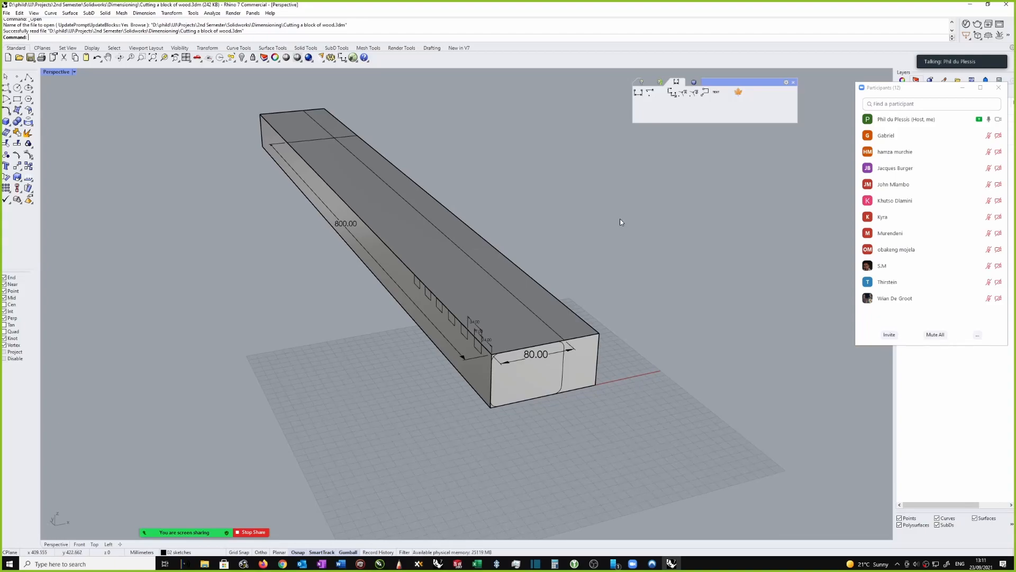
Mute the participant whose microphone is on in the meeting.
{"action": "scroll", "coordinate": [633, 240], "scroll_direction": "up", "scroll_amount": 2}
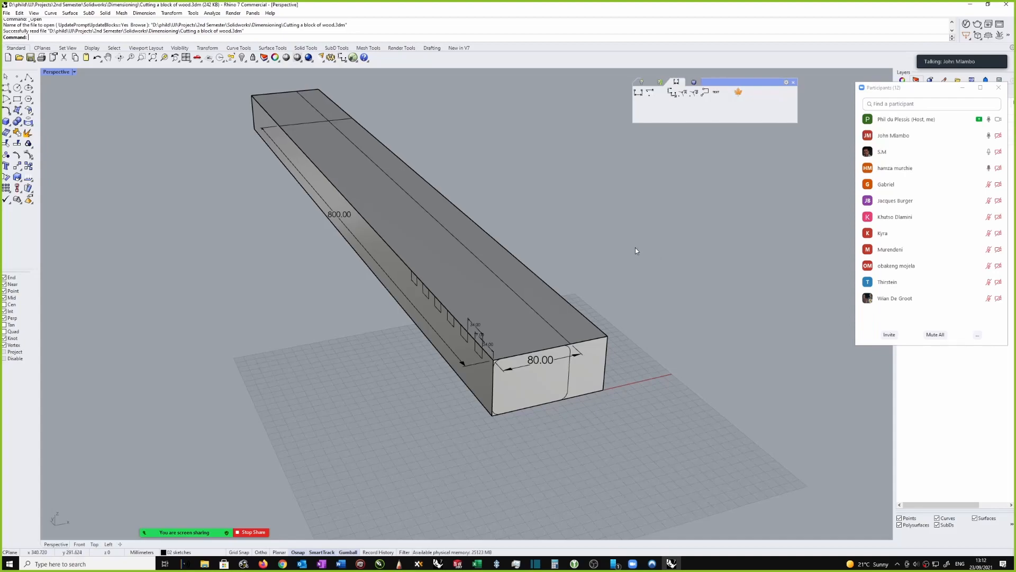
{"action": "right_click_drag", "start_coordinate": [626, 248], "coordinate": [630, 243]}
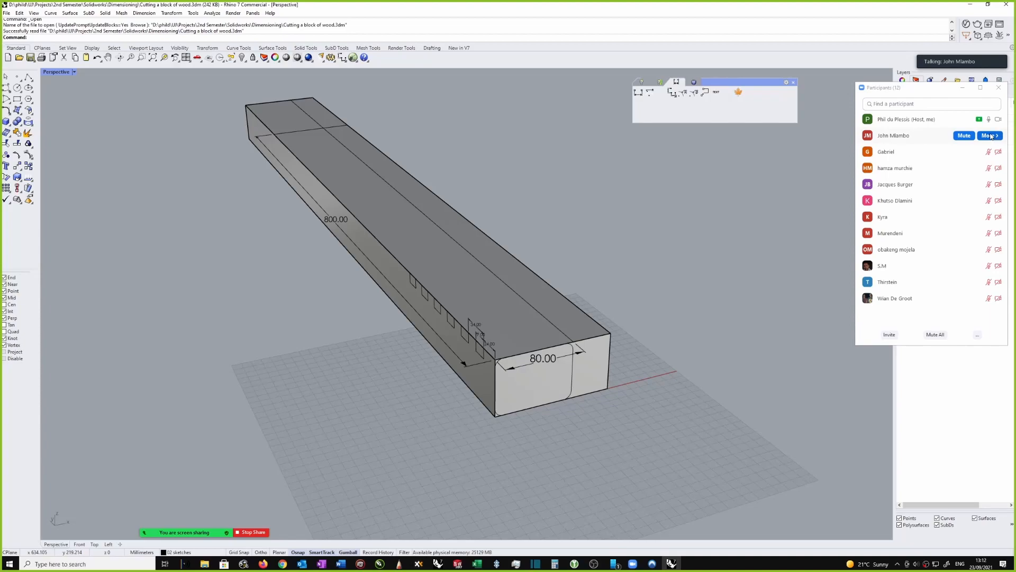
{"action": "left_click", "coordinate": [964, 136]}
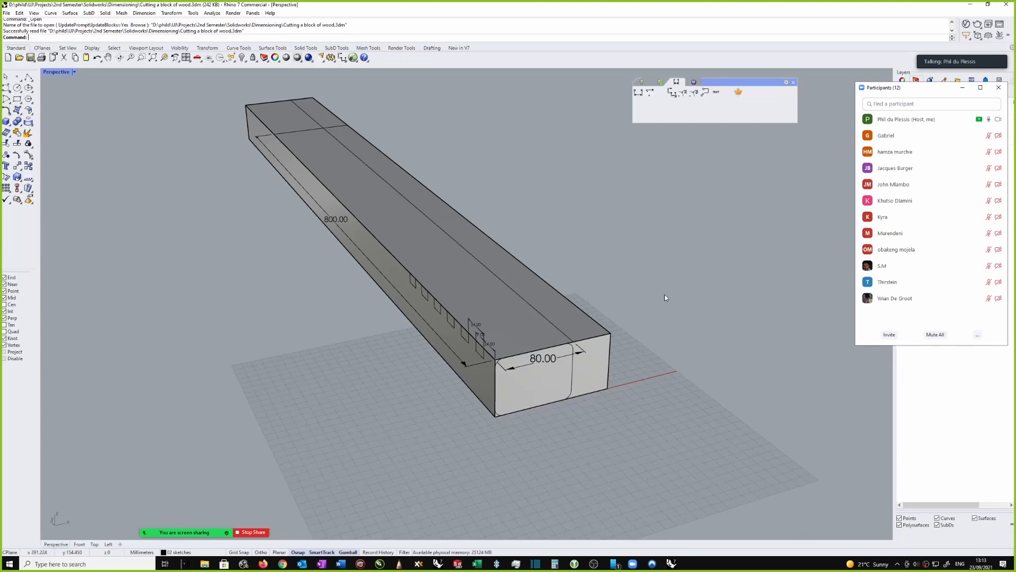
Examine the wood block and the lengthwise cutting line and dimension markings on it.
{"action": "left_click", "coordinate": [486, 245]}
{"action": "right_click_drag", "start_coordinate": [528, 231], "coordinate": [587, 242]}
{"action": "left_click", "coordinate": [586, 241]}
{"action": "right_click_drag", "start_coordinate": [611, 304], "coordinate": [367, 243]}
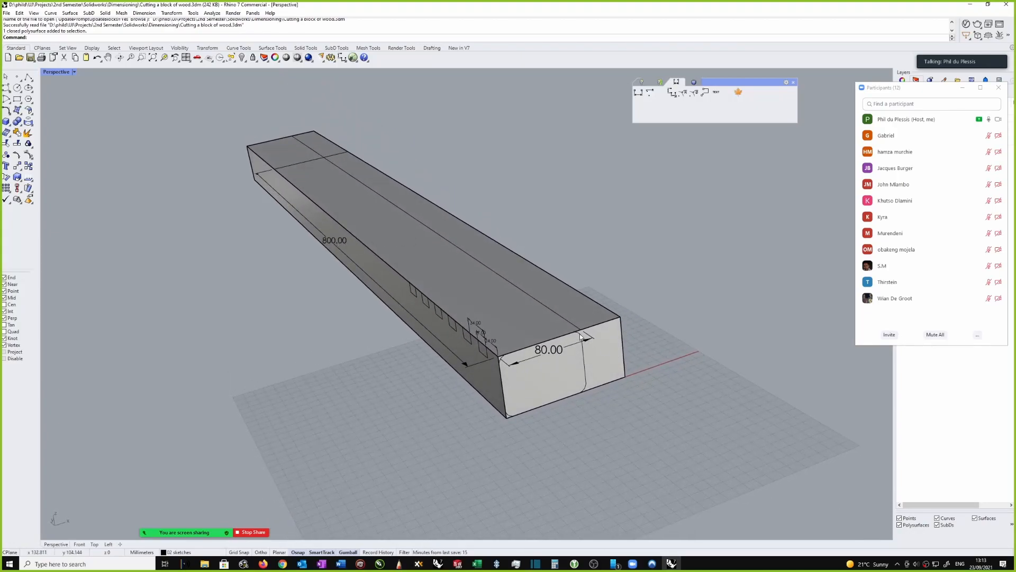
{"action": "right_click_drag", "start_coordinate": [580, 339], "coordinate": [579, 340]}
{"action": "scroll", "coordinate": [475, 274], "scroll_direction": "up", "scroll_amount": 1}
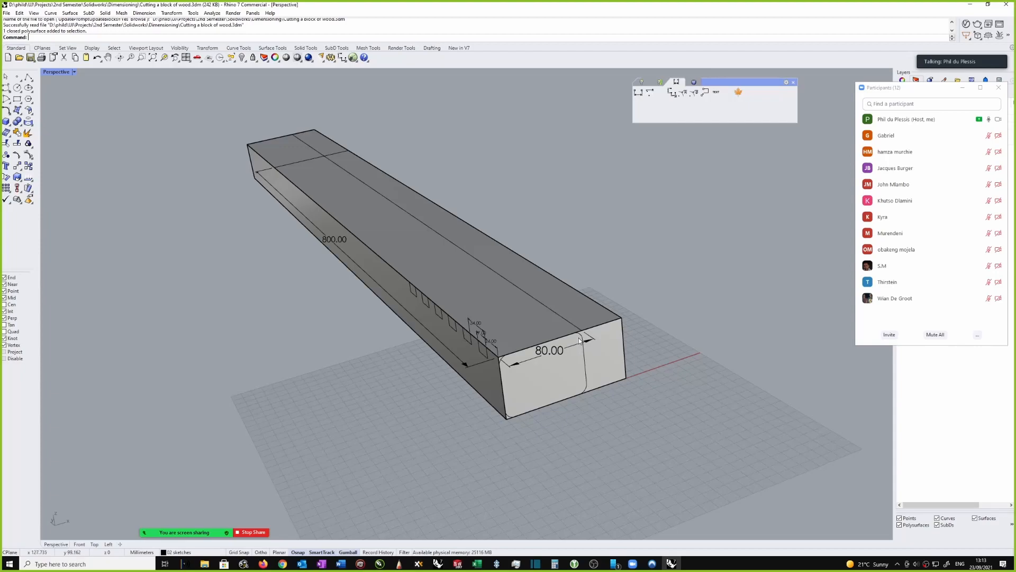
{"action": "right_click_drag", "start_coordinate": [588, 332], "coordinate": [589, 333]}
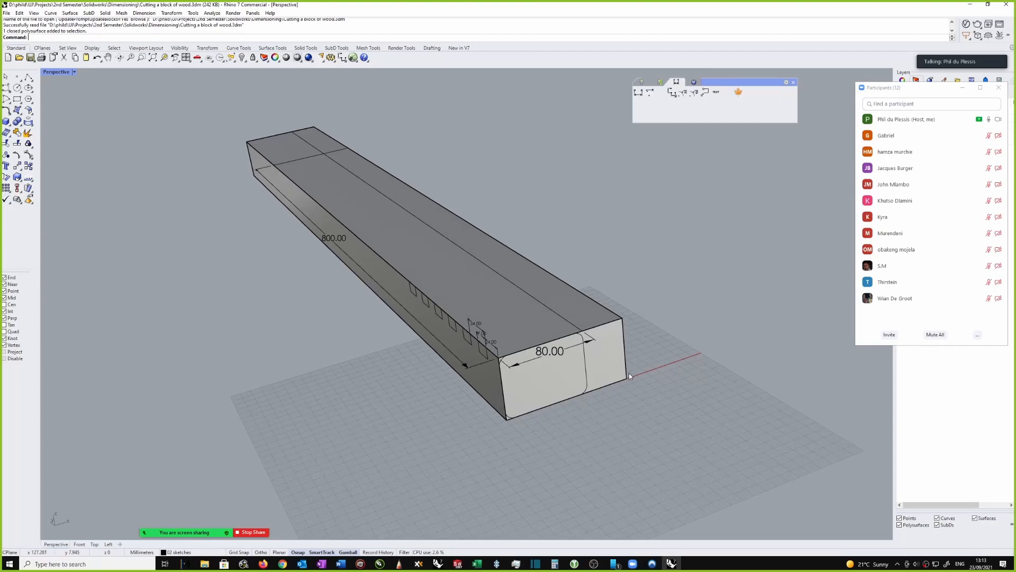
Highlight the block's near end face together with its long side face as the two reference faces.
{"action": "right_click_drag", "start_coordinate": [500, 377], "coordinate": [608, 345]}
{"action": "left_click", "coordinate": [608, 344]}
{"action": "left_click", "coordinate": [651, 350]}
{"action": "left_click", "coordinate": [612, 344]}
{"action": "left_click", "coordinate": [510, 379], "text": "ctrl+shift"}
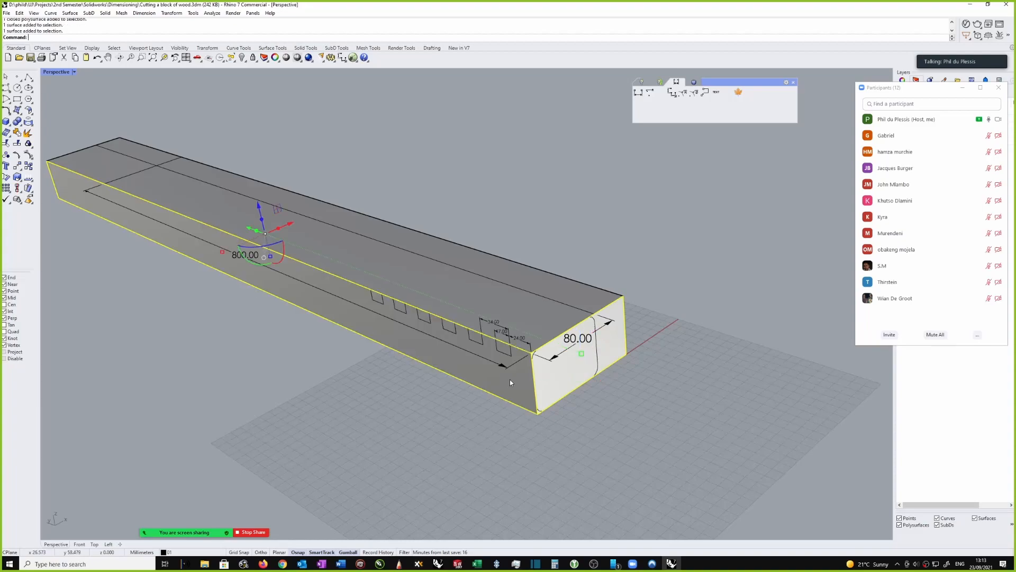
{"action": "right_click_drag", "start_coordinate": [605, 377], "coordinate": [659, 329]}
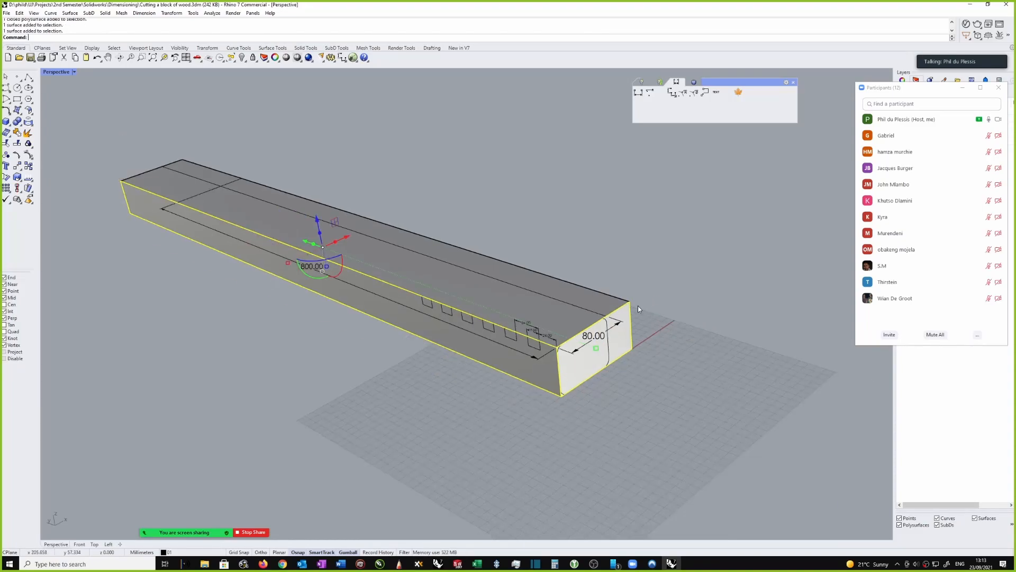
{"action": "scroll", "coordinate": [655, 304], "scroll_direction": "up", "scroll_amount": 2}
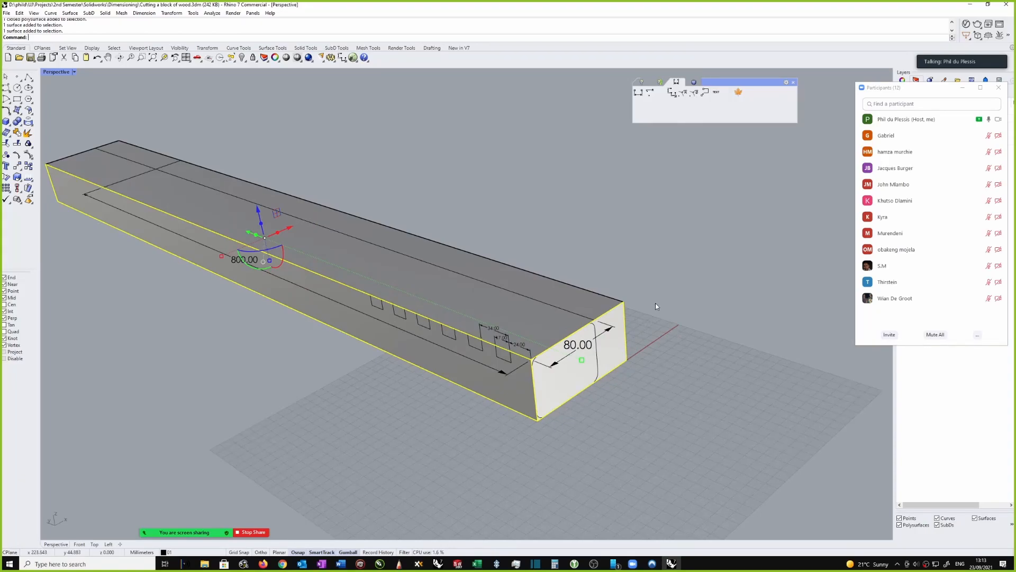
{"action": "left_click", "coordinate": [663, 306]}
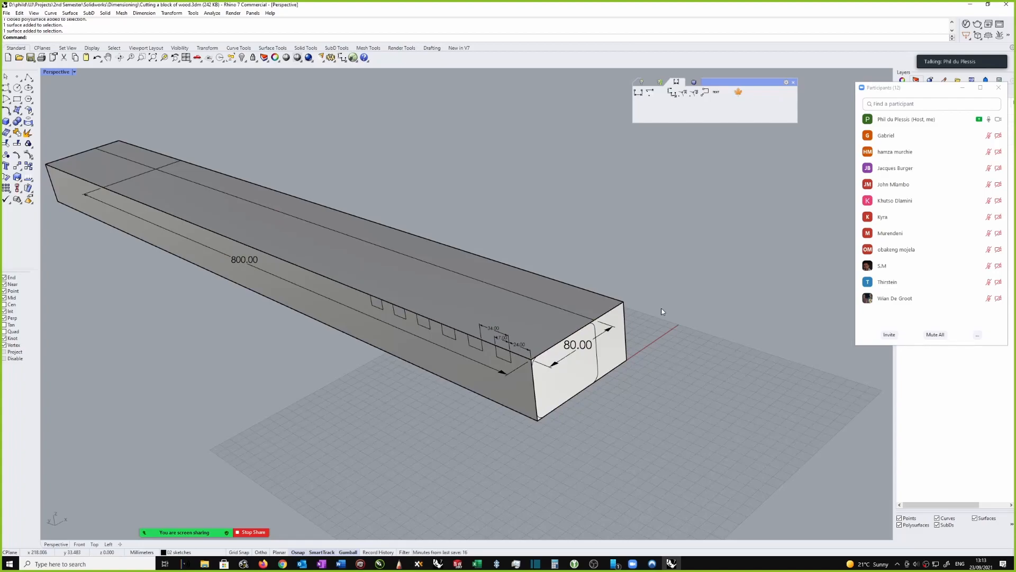
Highlight the near end face and the long side face one at a time to compare them.
{"action": "left_click", "coordinate": [617, 340]}
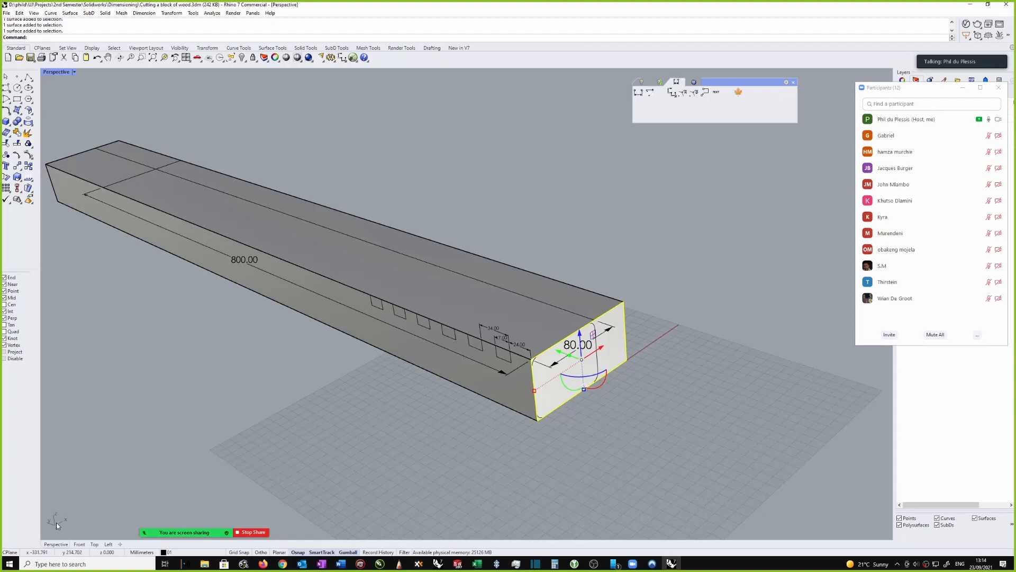
{"action": "left_click", "coordinate": [547, 455]}
{"action": "left_click", "coordinate": [508, 392]}
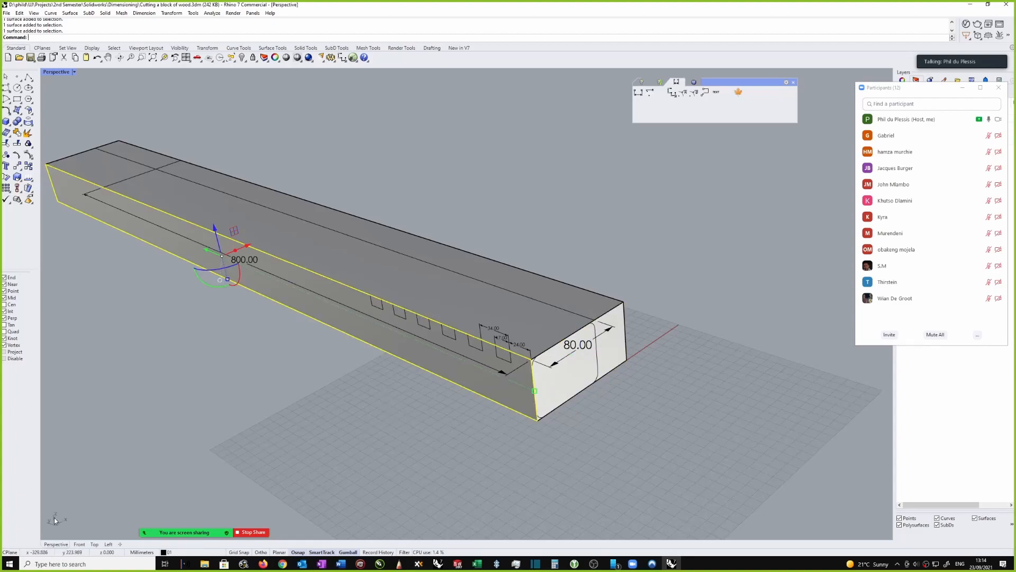
{"action": "left_click", "coordinate": [573, 404]}
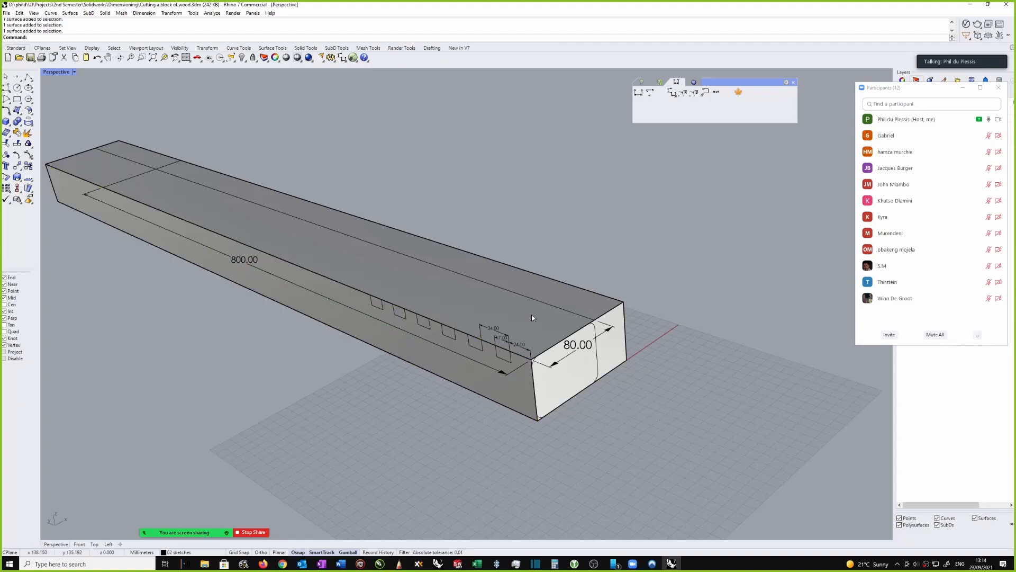
Examine the rounded profile on the end face and the small rectangles along the block's side.
{"action": "scroll", "coordinate": [600, 392], "scroll_direction": "up", "scroll_amount": 4}
{"action": "right_click_drag", "start_coordinate": [601, 392], "coordinate": [625, 393]}
{"action": "left_click", "coordinate": [553, 411]}
{"action": "left_click", "coordinate": [636, 384]}
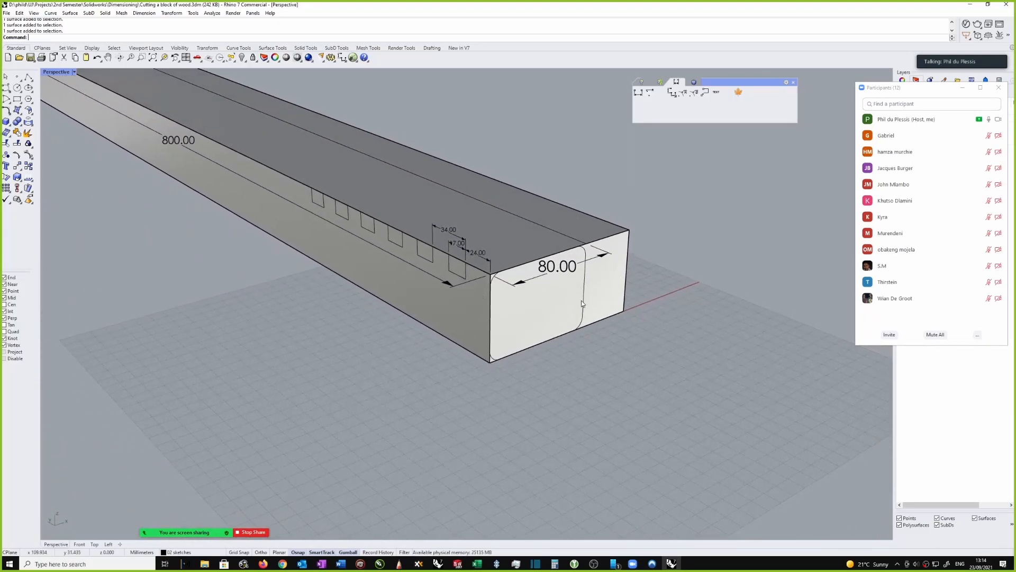
{"action": "right_click_drag", "start_coordinate": [581, 300], "coordinate": [577, 319]}
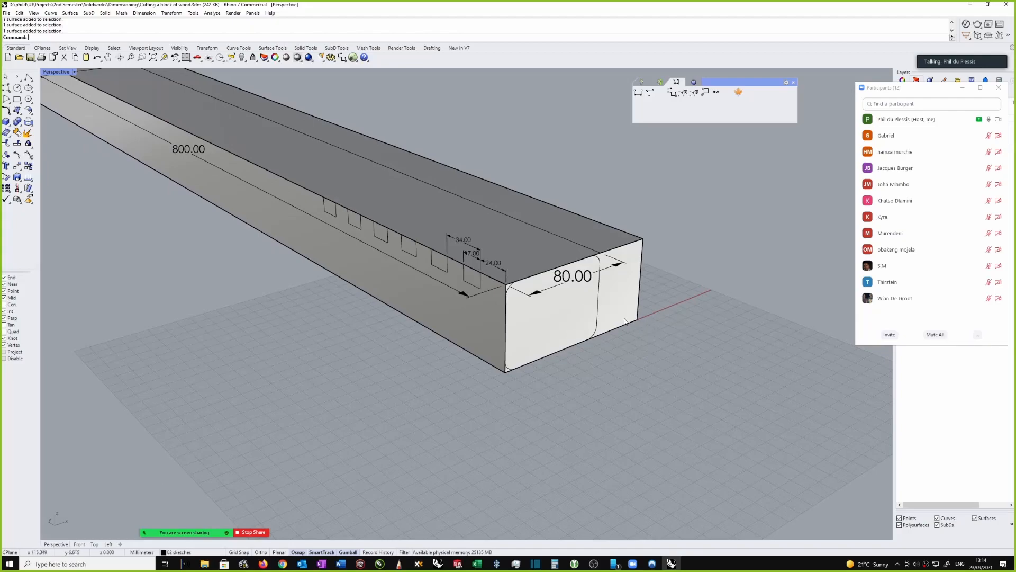
{"action": "right_click_drag", "start_coordinate": [581, 324], "coordinate": [494, 315]}
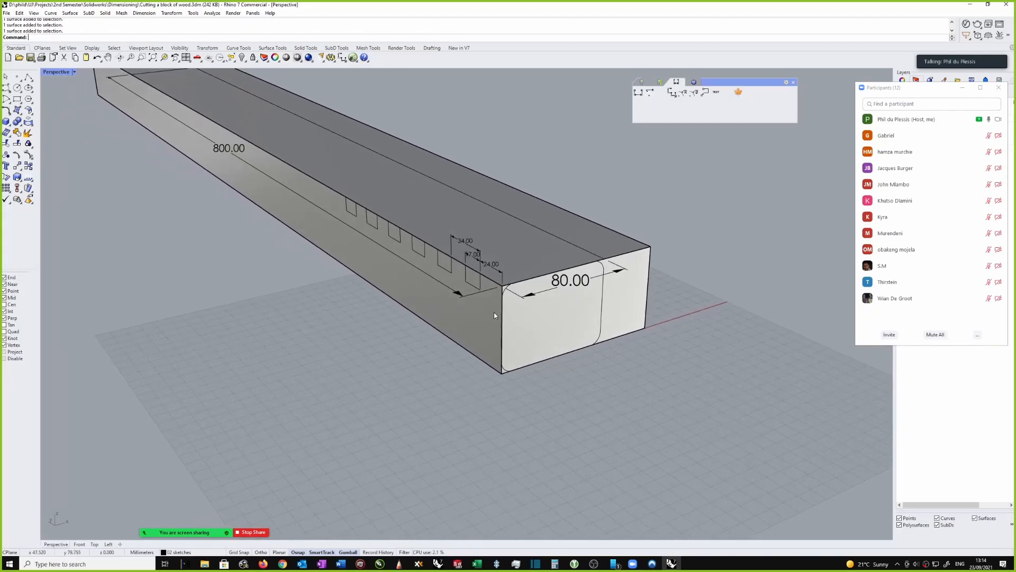
{"action": "right_click_drag", "start_coordinate": [630, 278], "coordinate": [589, 271]}
{"action": "left_click", "coordinate": [589, 269]}
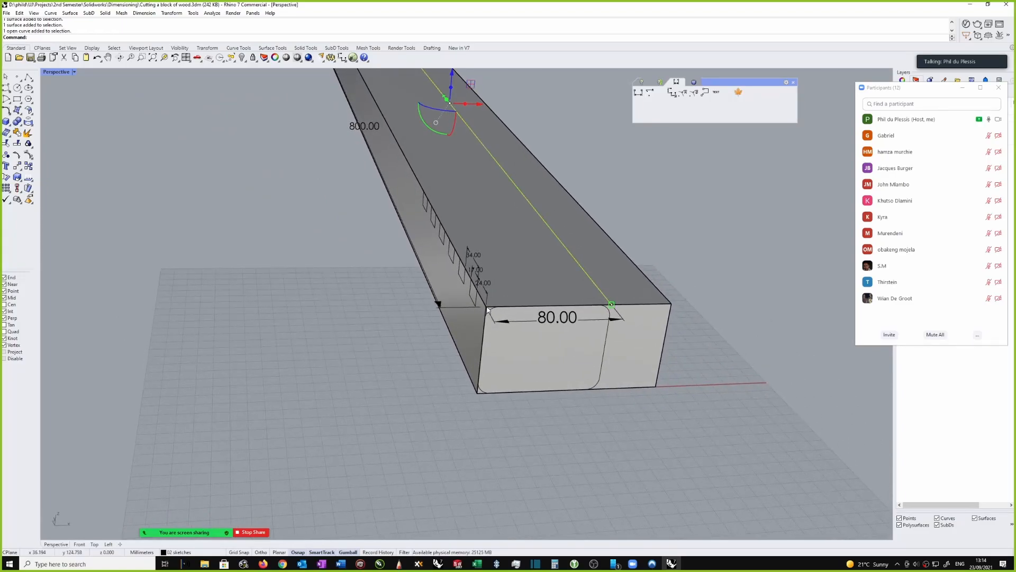
{"action": "left_click", "coordinate": [487, 310]}
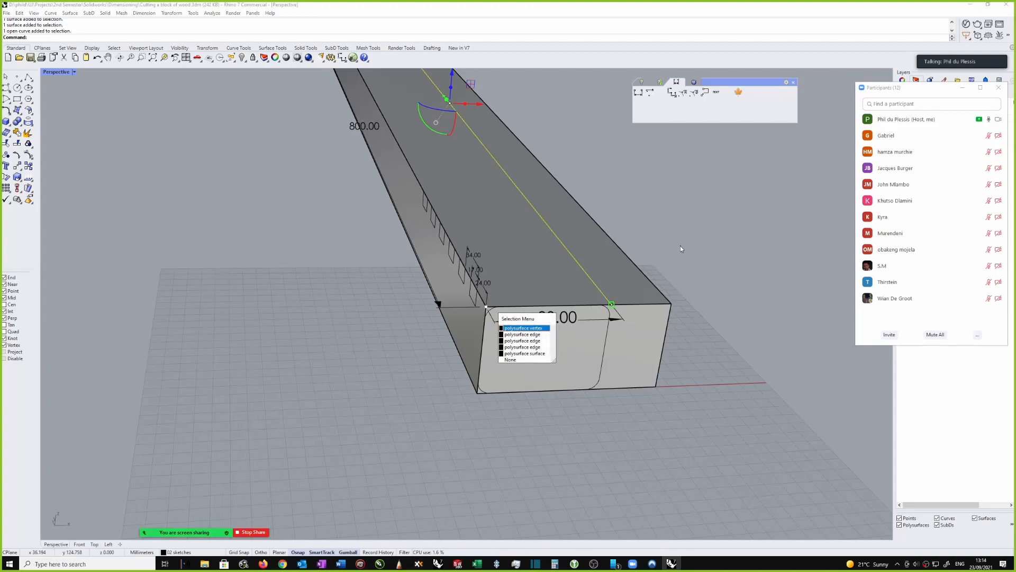
{"action": "key", "text": "Escape"}
{"action": "key", "text": "Escape"}
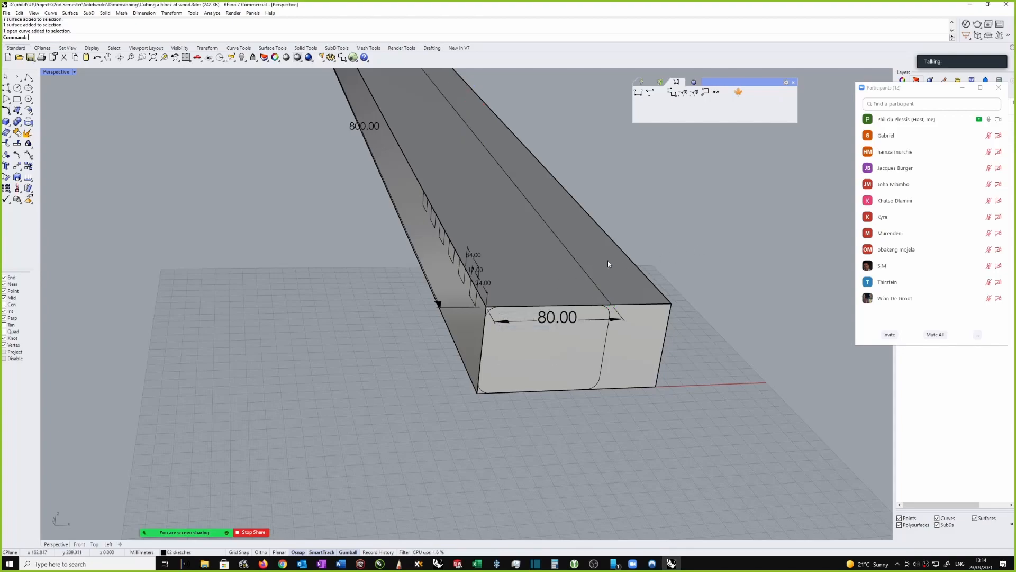
WireCut the block all the way through along the lengthwise line on its top face.
{"action": "left_click", "coordinate": [583, 271]}
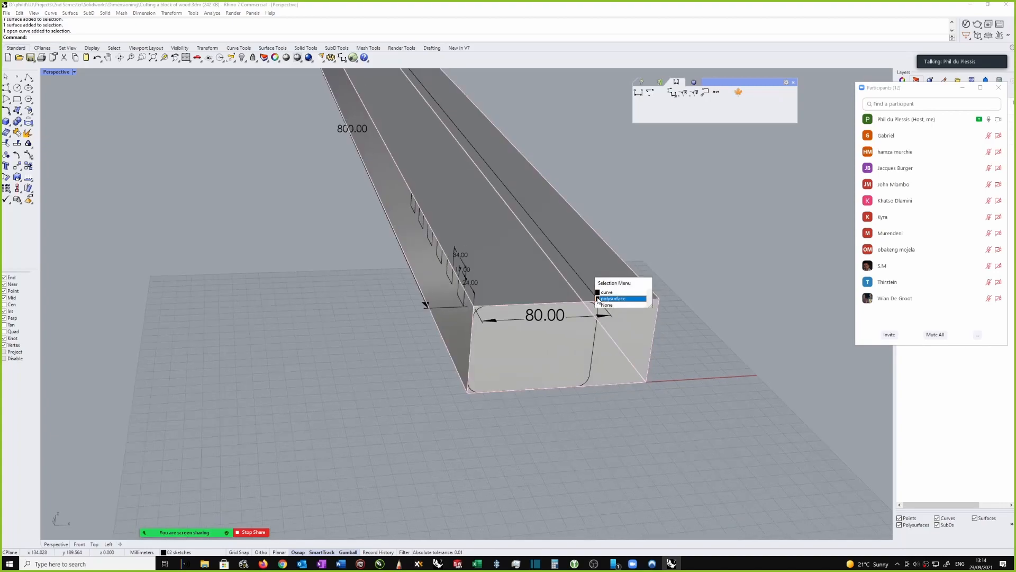
{"action": "left_click", "coordinate": [615, 292]}
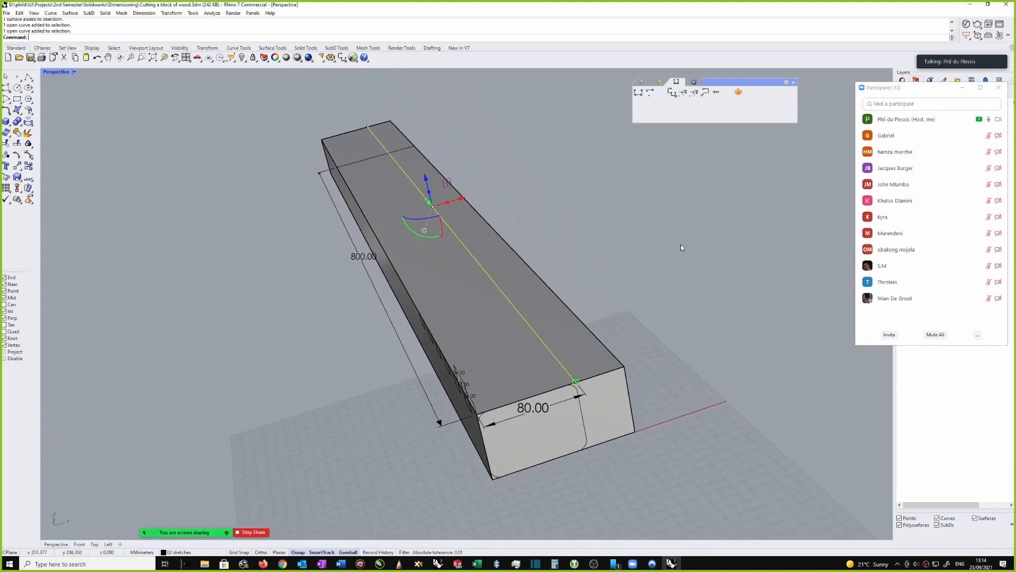
{"action": "type", "text": "WireCut"}
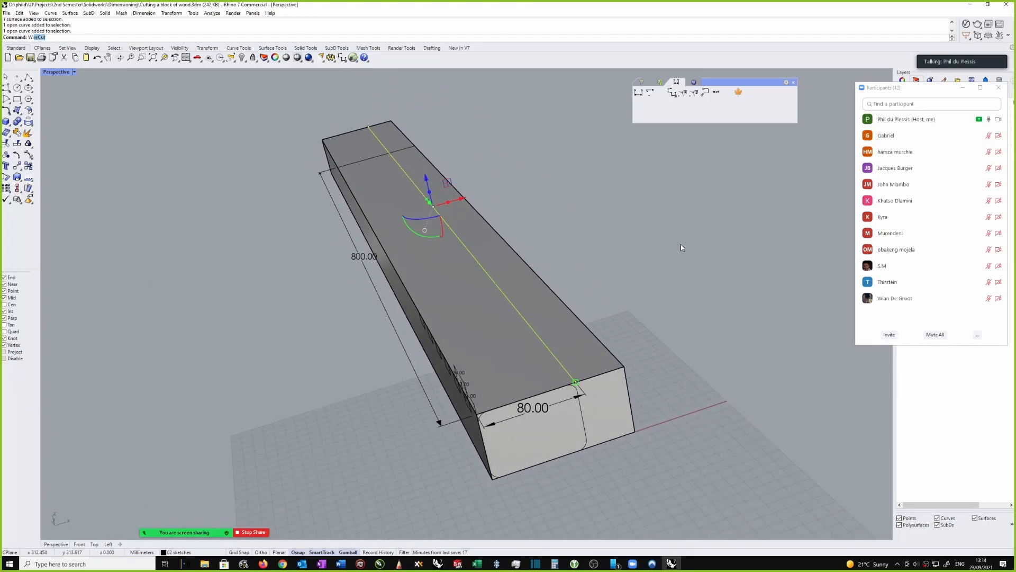
{"action": "key", "text": "Return"}
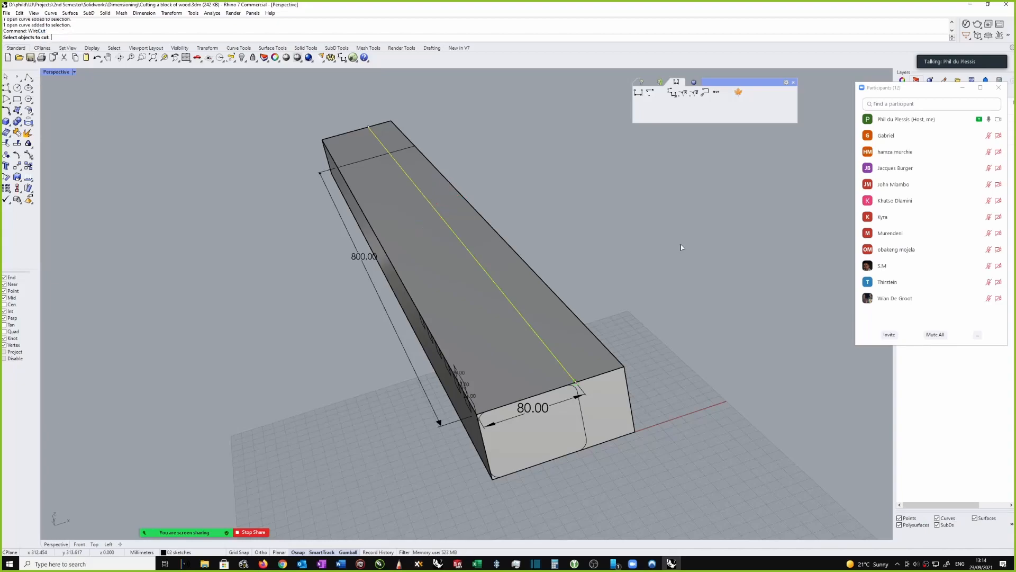
{"action": "left_click", "coordinate": [530, 284]}
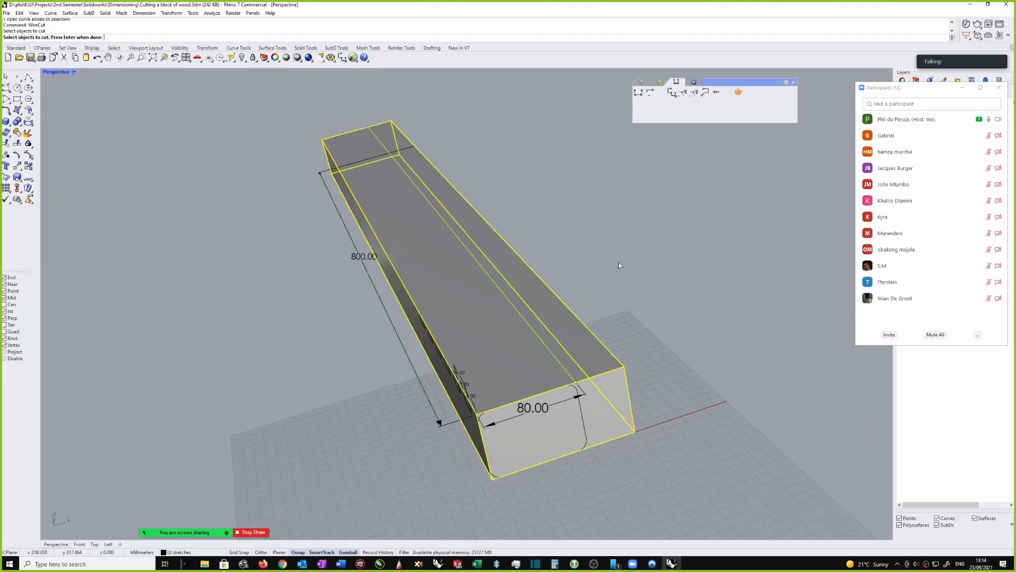
{"action": "key", "text": "Return"}
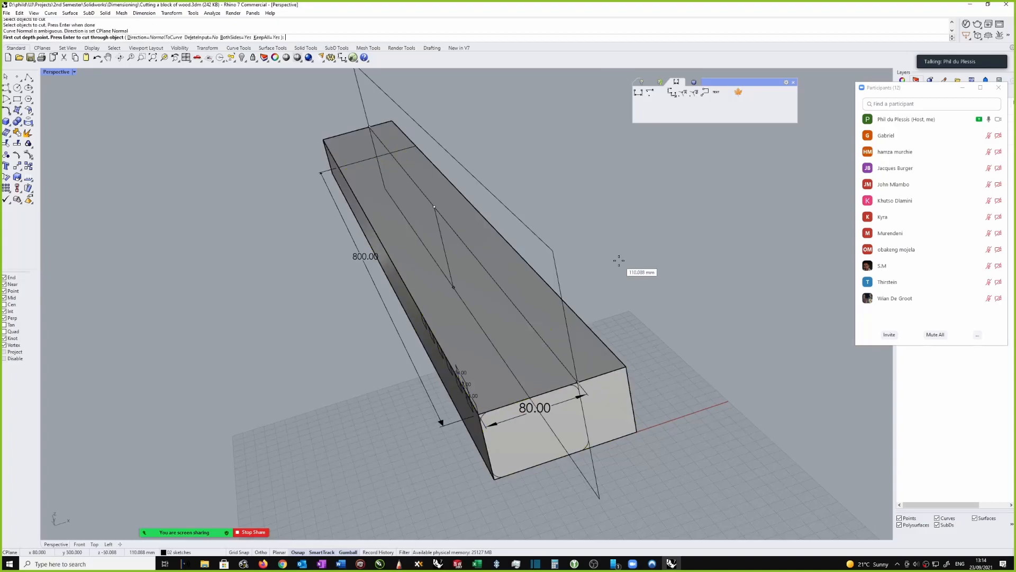
{"action": "key", "text": "Return"}
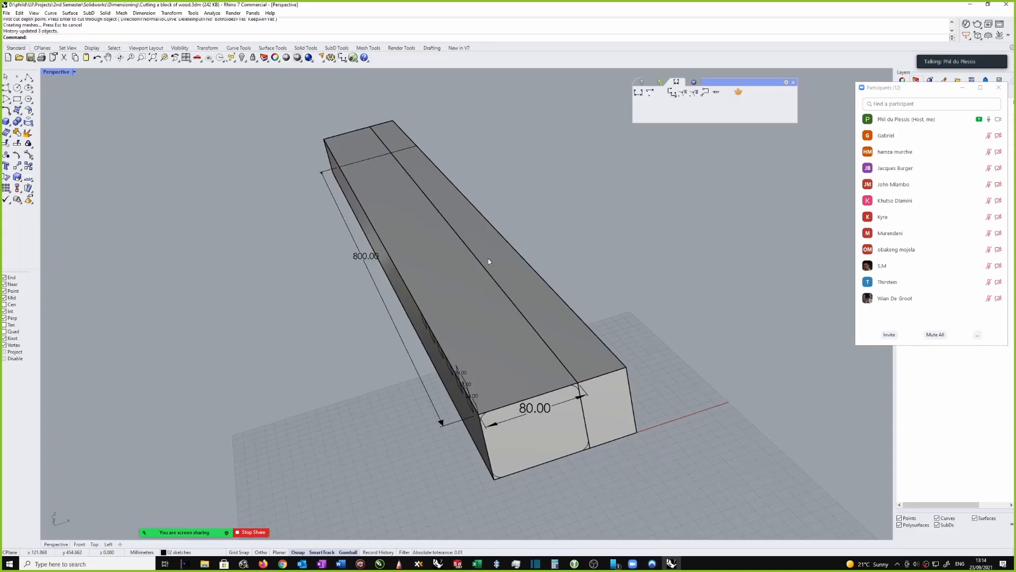
Pull the narrow offcut away from the block along the X axis and delete it.
{"action": "left_click", "coordinate": [586, 352]}
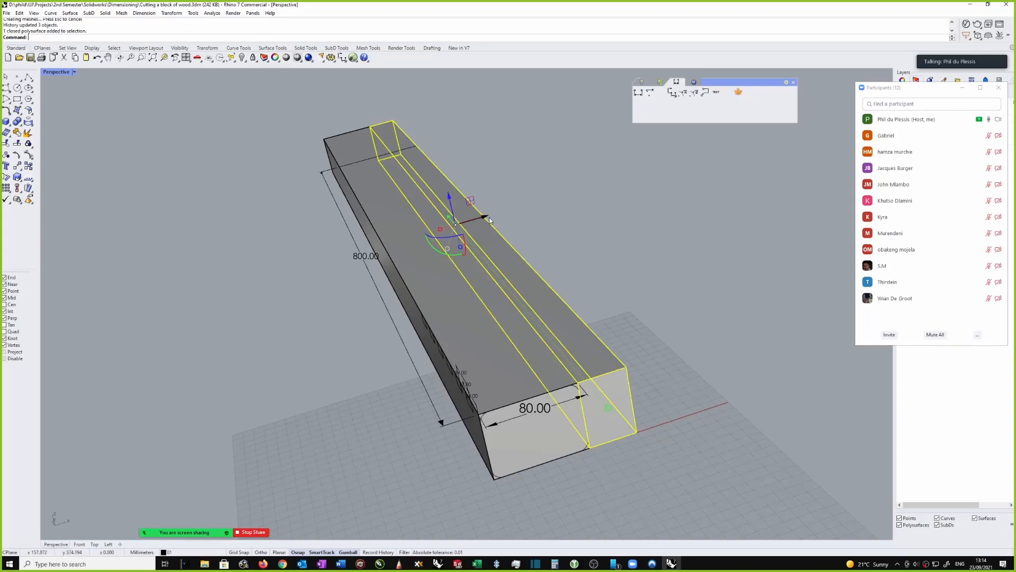
{"action": "left_click_drag", "start_coordinate": [486, 219], "coordinate": [625, 213]}
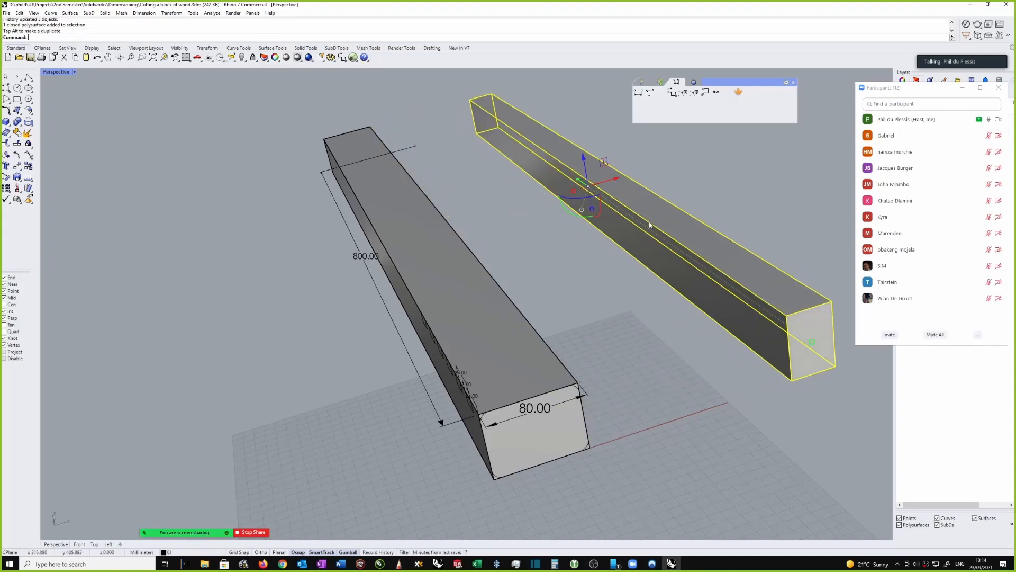
{"action": "key", "text": "Delete"}
Highlight the end face of the trimmed block that serves as the reference for its length.
{"action": "right_click_drag", "start_coordinate": [566, 264], "coordinate": [703, 413]}
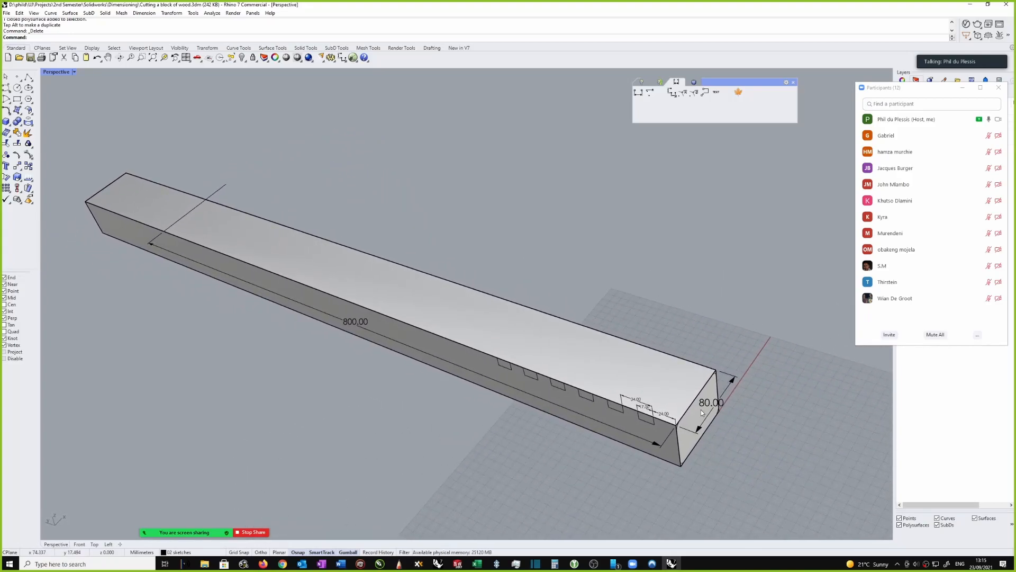
{"action": "left_click", "coordinate": [703, 412], "text": "ctrl+shift"}
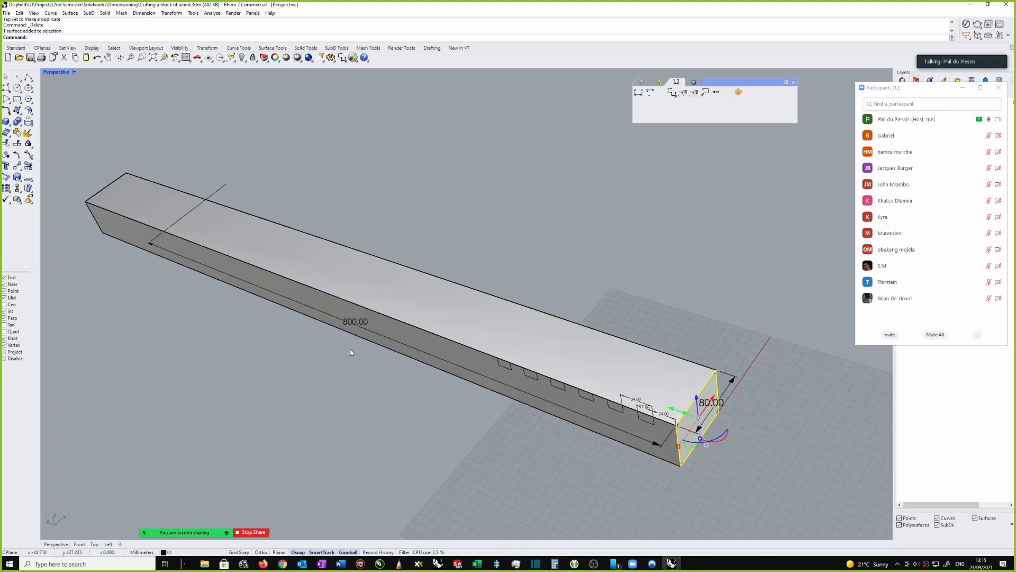
{"action": "key", "text": "Escape"}
WireCut the block all the way through along the crosswise line at its 800 mm length mark.
{"action": "scroll", "coordinate": [301, 227], "scroll_direction": "up", "scroll_amount": 2}
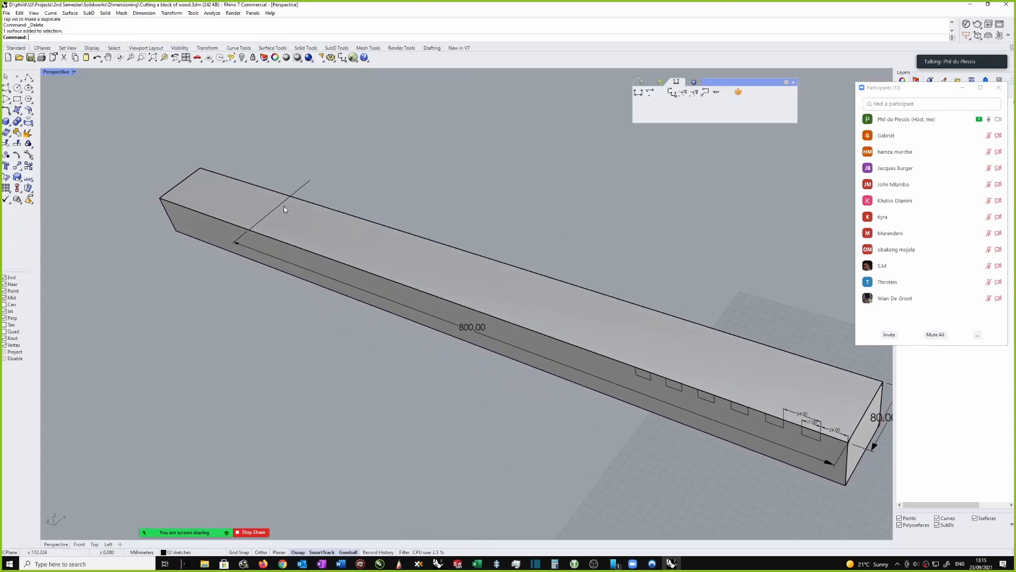
{"action": "left_click", "coordinate": [310, 183]}
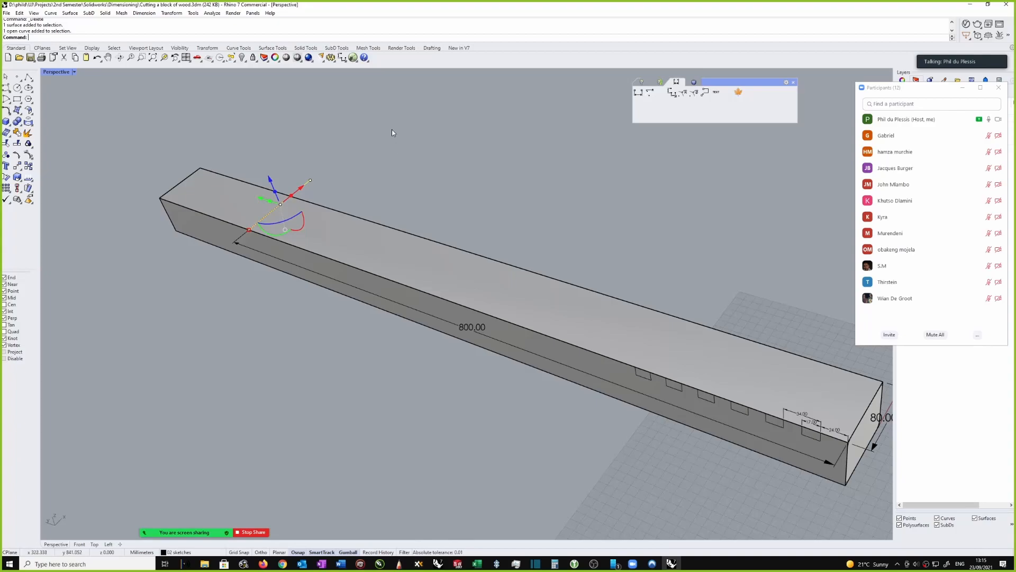
{"action": "type", "text": "WireCut"}
{"action": "key", "text": "Return"}
{"action": "left_click", "coordinate": [308, 248]}
{"action": "key", "text": "Return"}
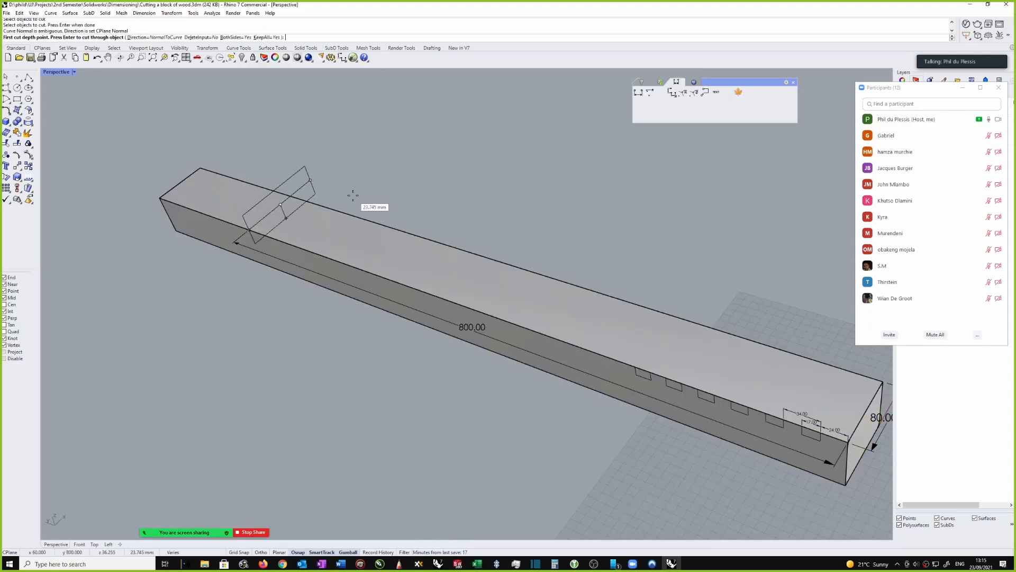
{"action": "key", "text": "Return"}
{"action": "left_click", "coordinate": [392, 186]}
Pull the short end offcut beyond the 800 mm mark away from the block along the Y axis and delete it.
{"action": "right_click_drag", "start_coordinate": [328, 159], "coordinate": [302, 144]}
{"action": "scroll", "coordinate": [344, 142], "scroll_direction": "up", "scroll_amount": 2}
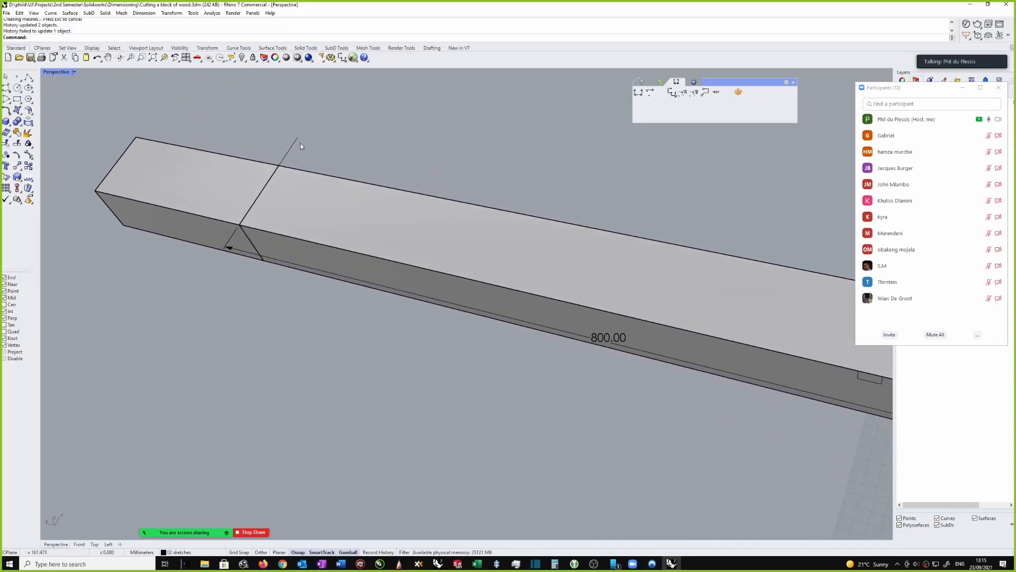
{"action": "left_click", "coordinate": [247, 176]}
{"action": "right_click_drag", "start_coordinate": [249, 177], "coordinate": [331, 177], "text": "shift"}
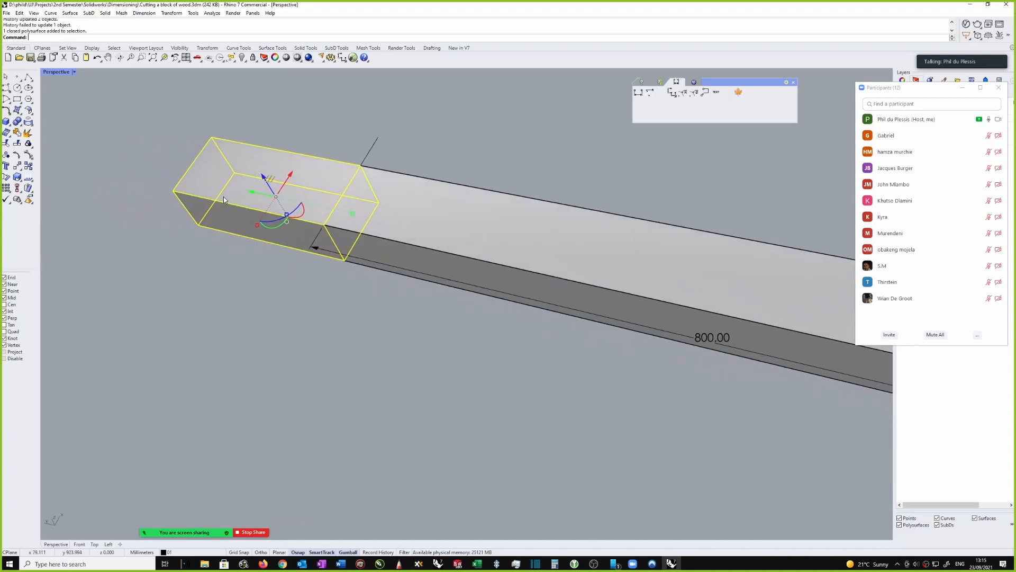
{"action": "left_click_drag", "start_coordinate": [251, 191], "coordinate": [139, 191]}
{"action": "key", "text": "Delete"}
{"action": "scroll", "coordinate": [467, 278], "scroll_direction": "down", "scroll_amount": 5}
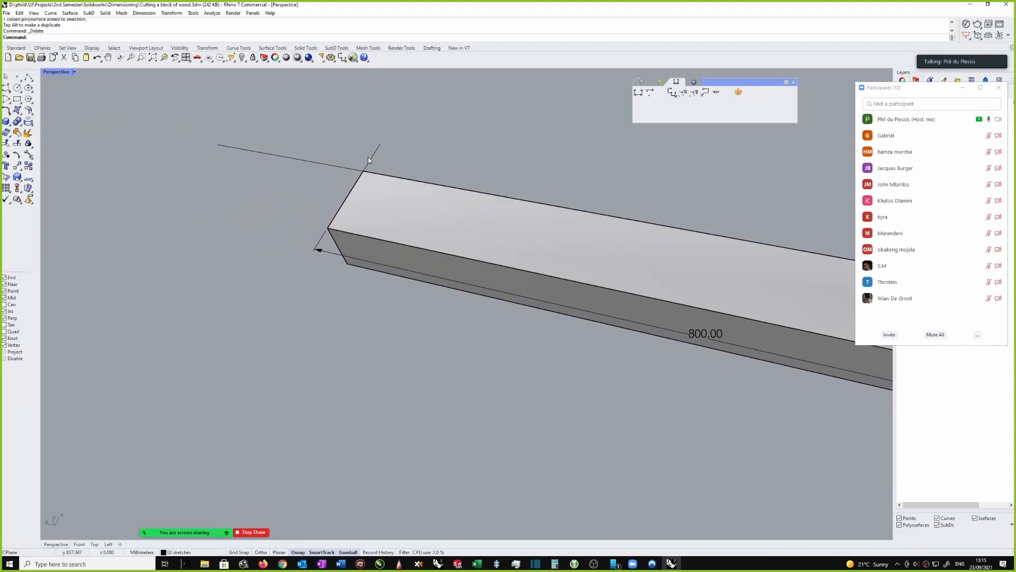
Examine the rounded corners of the profile curve on the block's 80 mm wide end face.
{"action": "right_click_drag", "start_coordinate": [467, 279], "coordinate": [621, 355]}
{"action": "right_click_drag", "start_coordinate": [583, 263], "coordinate": [493, 121]}
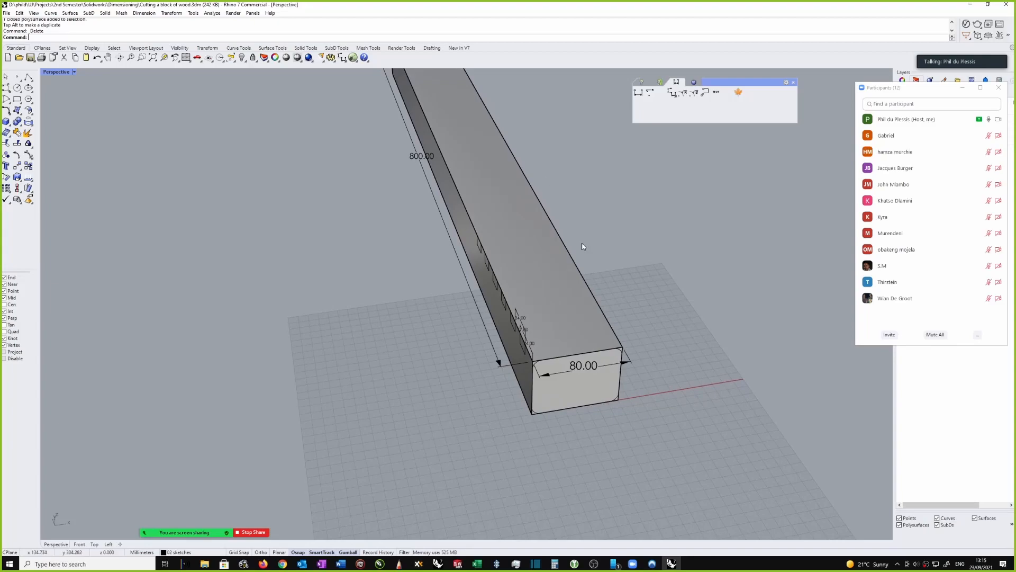
{"action": "scroll", "coordinate": [636, 351], "scroll_direction": "up", "scroll_amount": 3}
{"action": "left_click", "coordinate": [611, 350]}
{"action": "left_click", "coordinate": [633, 370]}
{"action": "left_click", "coordinate": [636, 343]}
{"action": "right_click_drag", "start_coordinate": [645, 333], "coordinate": [630, 303]}
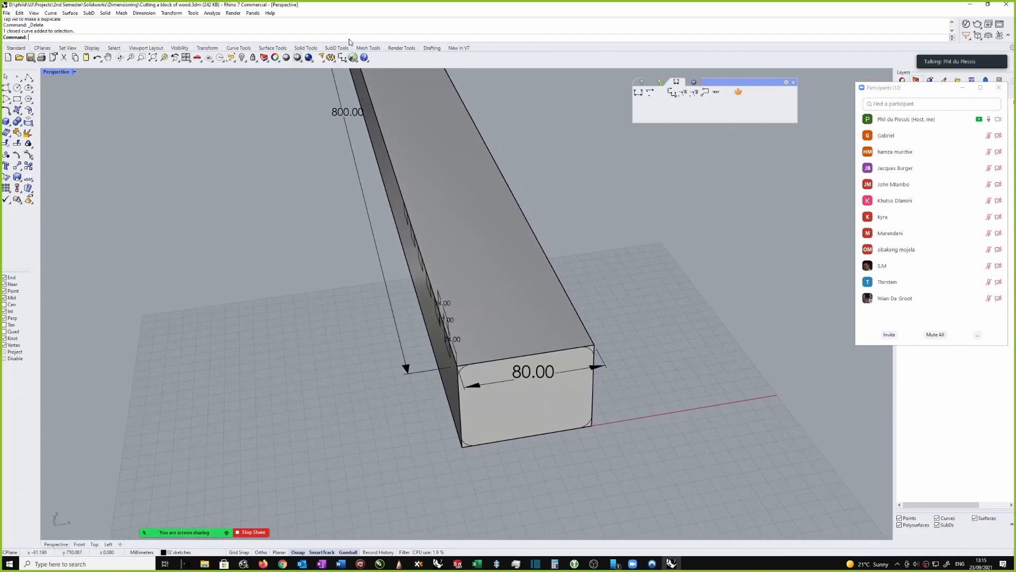
{"action": "right_click", "coordinate": [611, 336]}
{"action": "scroll", "coordinate": [612, 336], "scroll_direction": "up", "scroll_amount": 7}
{"action": "right_click_drag", "start_coordinate": [611, 336], "coordinate": [600, 331]}
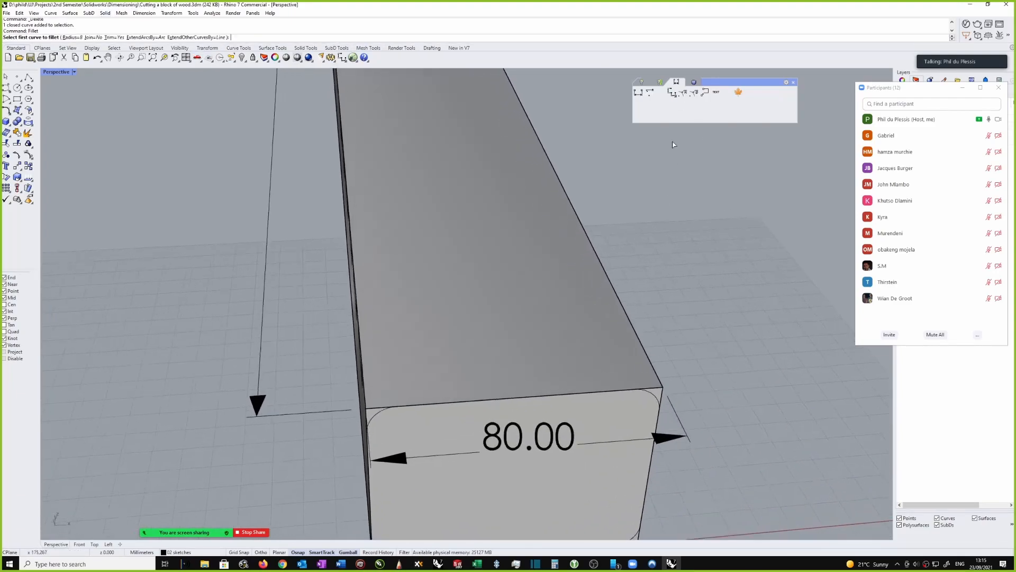
{"action": "right_click_drag", "start_coordinate": [670, 161], "coordinate": [660, 152]}
Draw a line about 3.3 mm long from the profile's upper rounded corner to the end face's top edge.
{"action": "left_click", "coordinate": [642, 82]}
{"action": "left_click", "coordinate": [705, 93]}
{"action": "scroll", "coordinate": [625, 360], "scroll_direction": "up", "scroll_amount": 6}
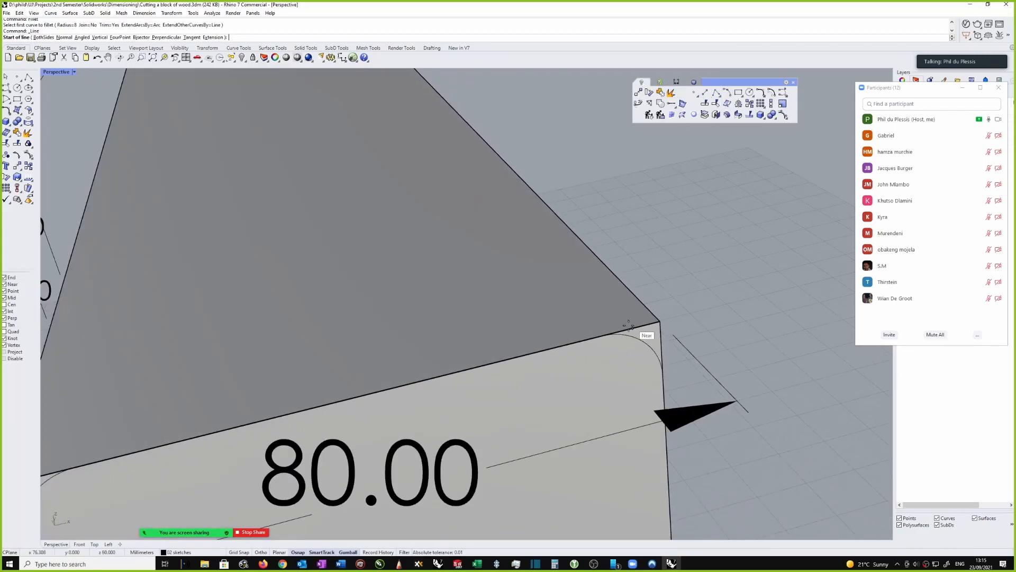
{"action": "left_click", "coordinate": [644, 340]}
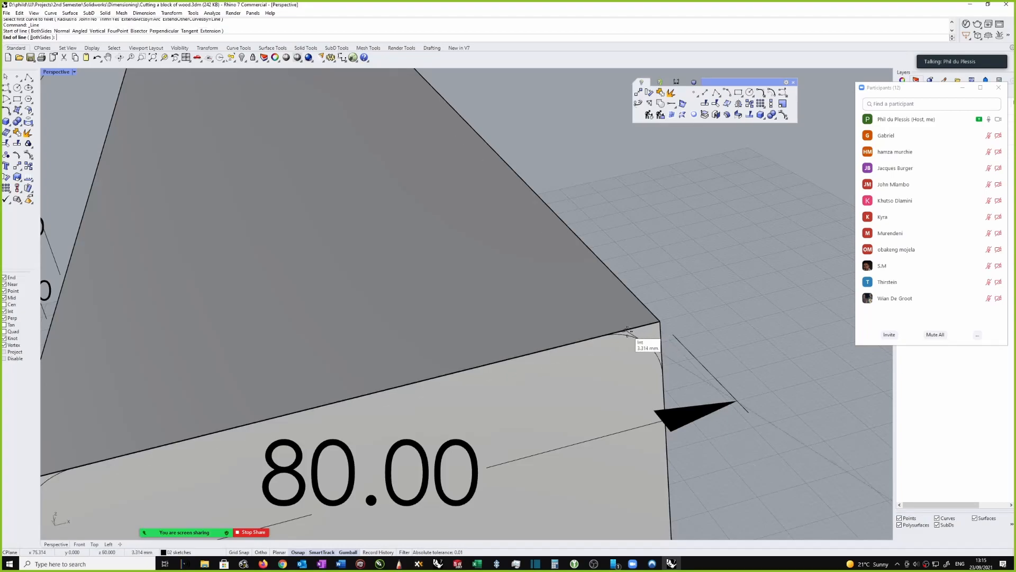
{"action": "left_click", "coordinate": [625, 330]}
{"action": "scroll", "coordinate": [662, 350], "scroll_direction": "up", "scroll_amount": 2}
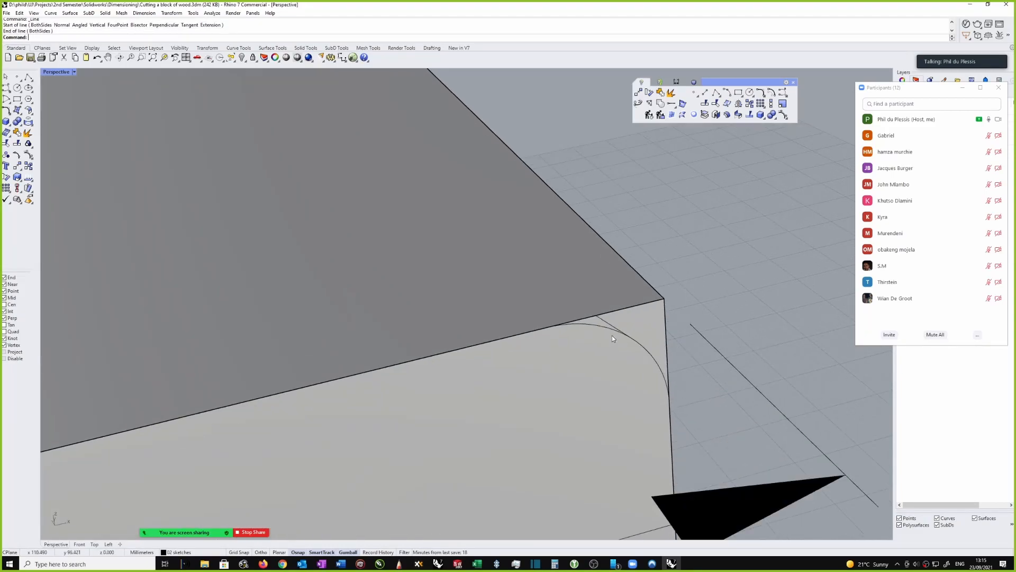
Stretch the short corner line's lower end to the block's vertical edge, and delete the line.
{"action": "left_click", "coordinate": [617, 331]}
{"action": "left_click", "coordinate": [636, 347]}
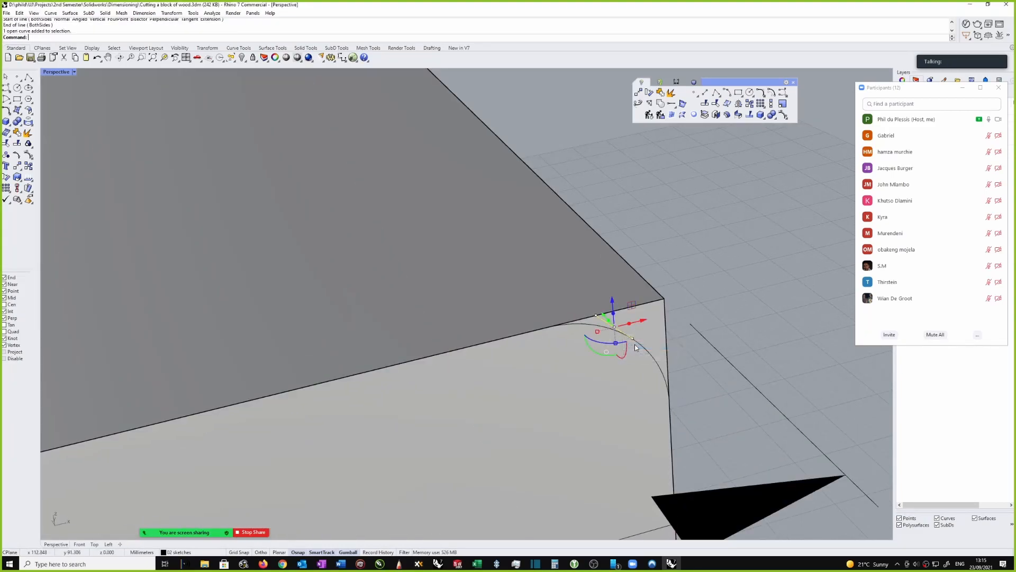
{"action": "scroll", "coordinate": [634, 339], "scroll_direction": "up", "scroll_amount": 1}
{"action": "left_click", "coordinate": [631, 335]}
{"action": "left_click_drag", "start_coordinate": [631, 335], "coordinate": [683, 370]}
{"action": "key", "text": "Escape"}
{"action": "scroll", "coordinate": [689, 290], "scroll_direction": "down", "scroll_amount": 1}
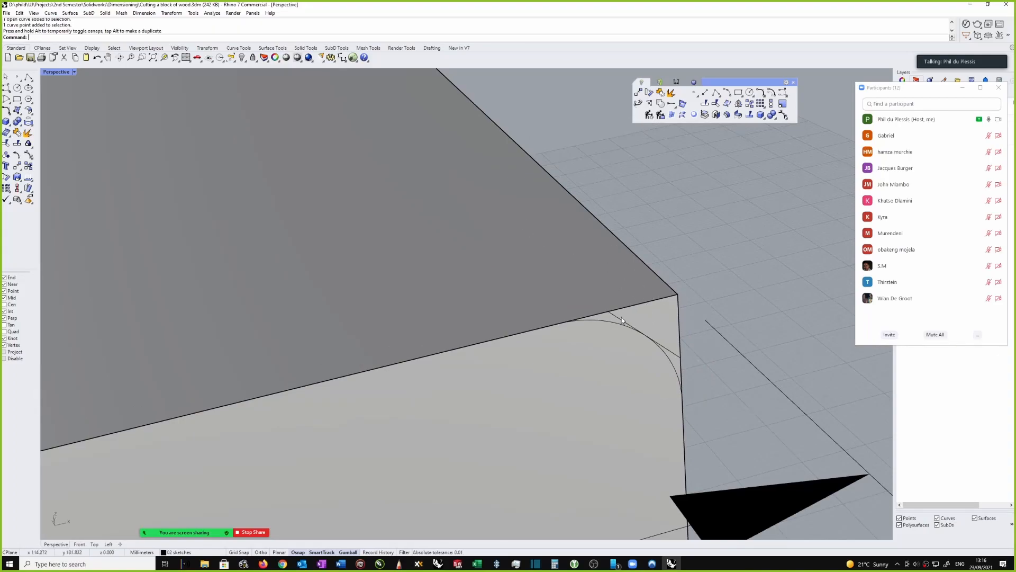
{"action": "left_click", "coordinate": [676, 355]}
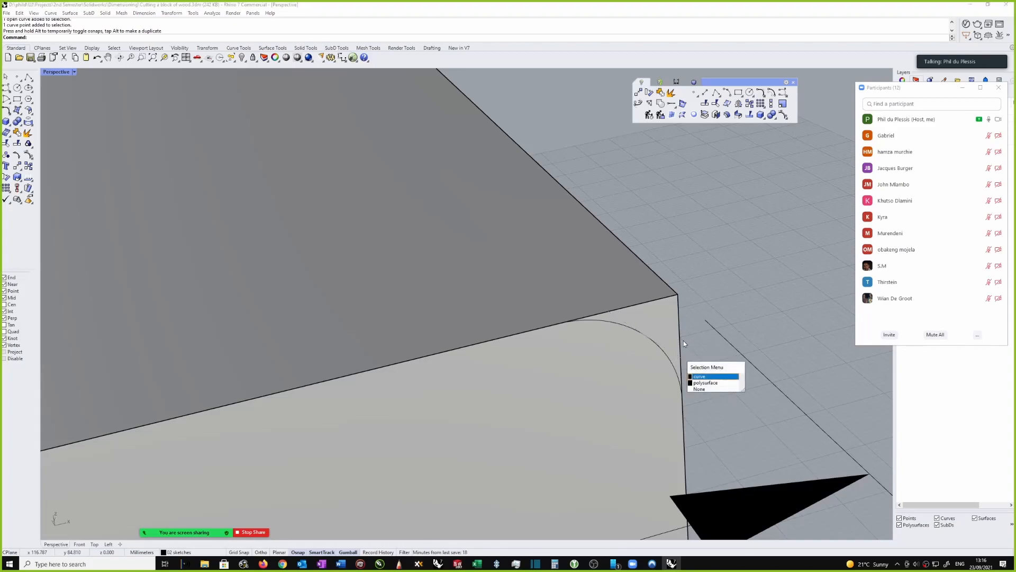
{"action": "key", "text": "Delete"}
{"action": "scroll", "coordinate": [684, 317], "scroll_direction": "down", "scroll_amount": 9}
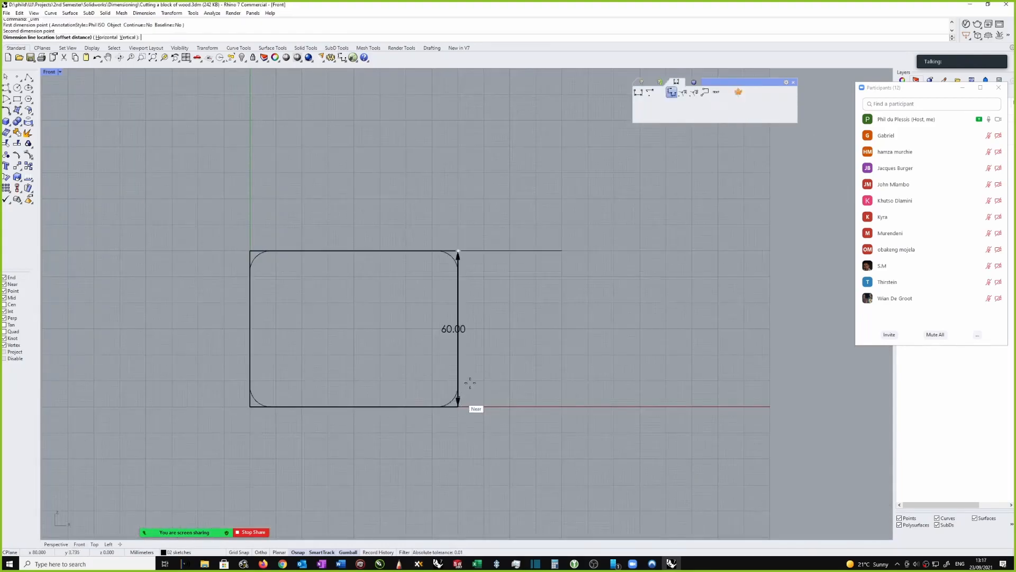
Place the vertical 60 mm height dimension beside the end profile and return to the Perspective view.
{"action": "left_click", "coordinate": [489, 381]}
{"action": "key", "text": "ctrl+Tab"}
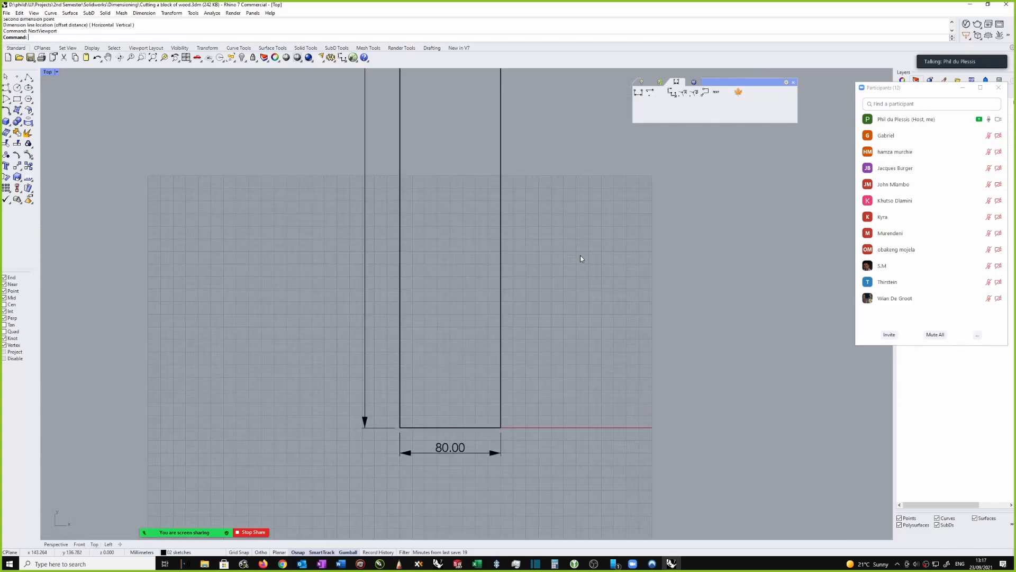
{"action": "key", "text": "ctrl+Tab"}
{"action": "key", "text": "ctrl+Tab"}
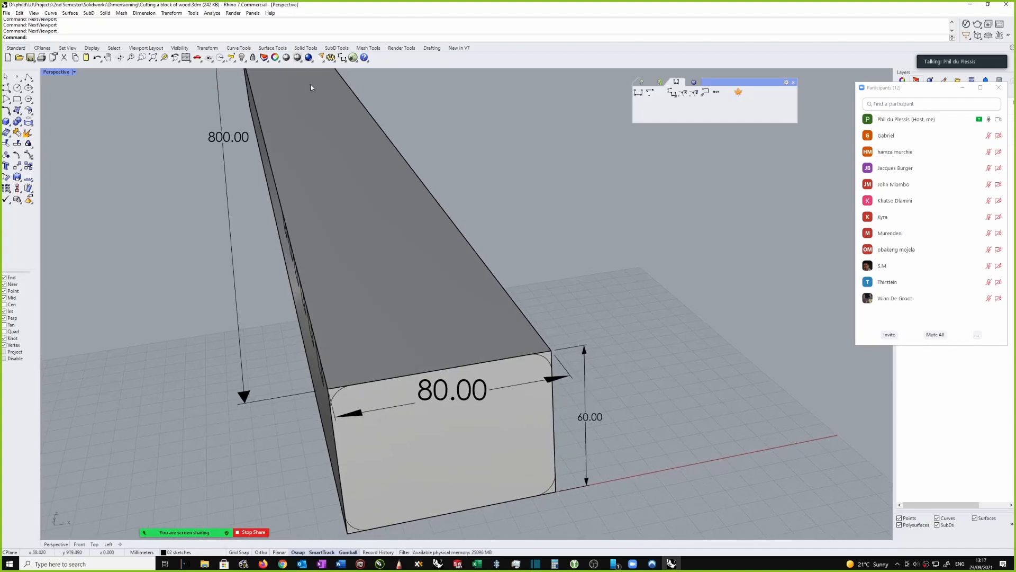
{"action": "type", "text": "Fillet"}
{"action": "key", "text": "Return"}
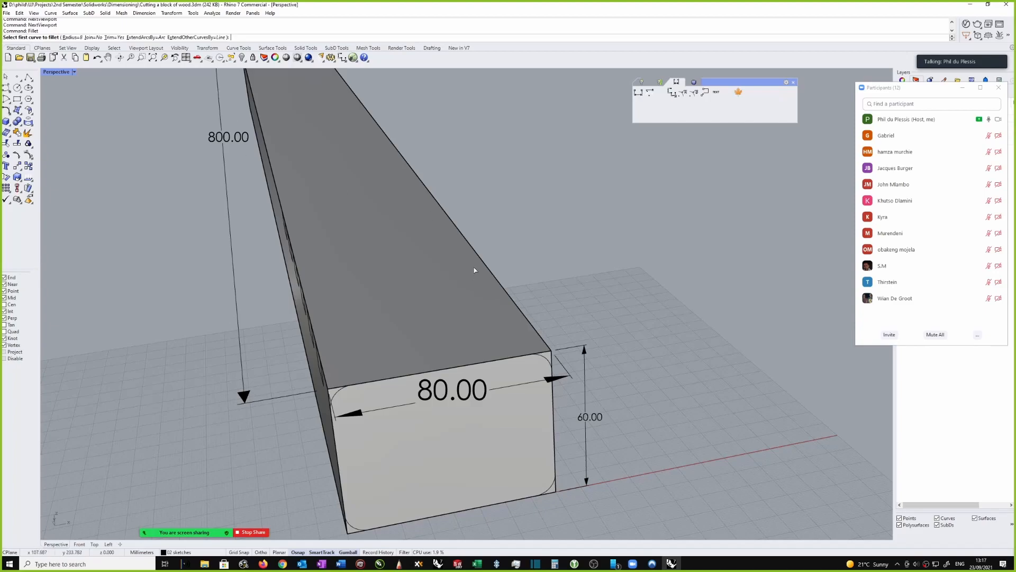
{"action": "left_click", "coordinate": [524, 317]}
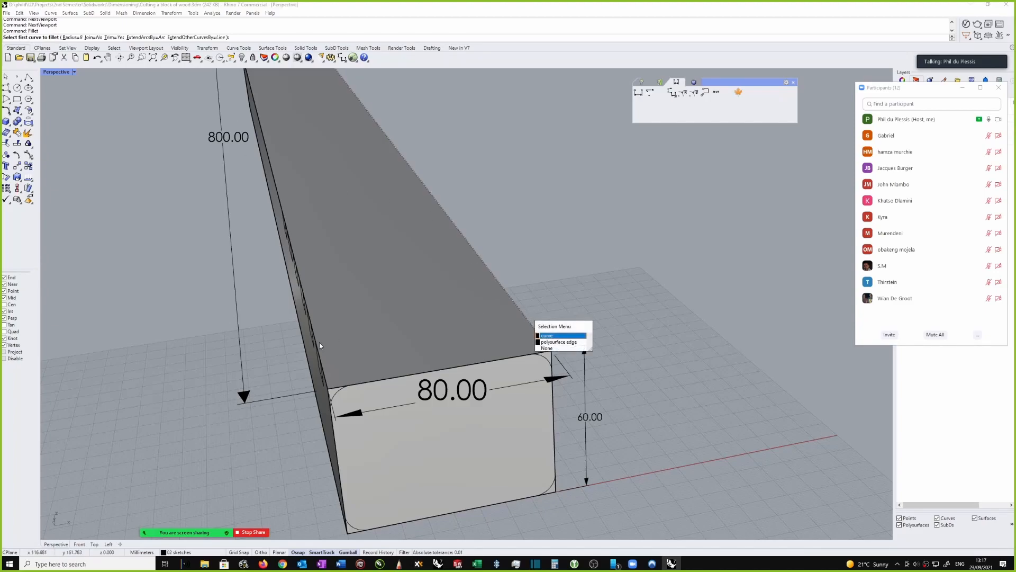
WireCut the block through its full length with the rounded profile curve on its end face.
{"action": "left_click", "coordinate": [550, 337]}
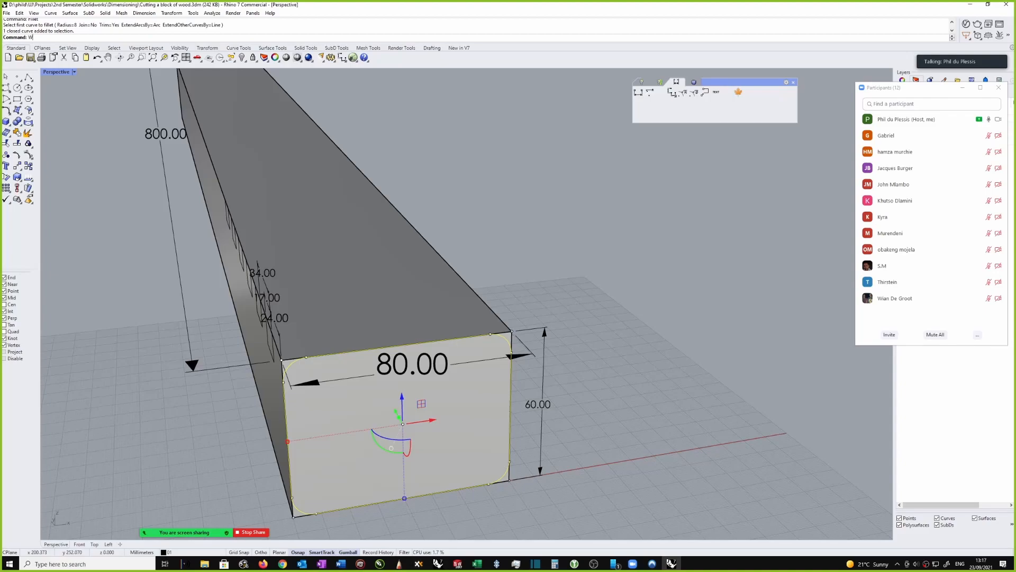
{"action": "type", "text": "ireCut"}
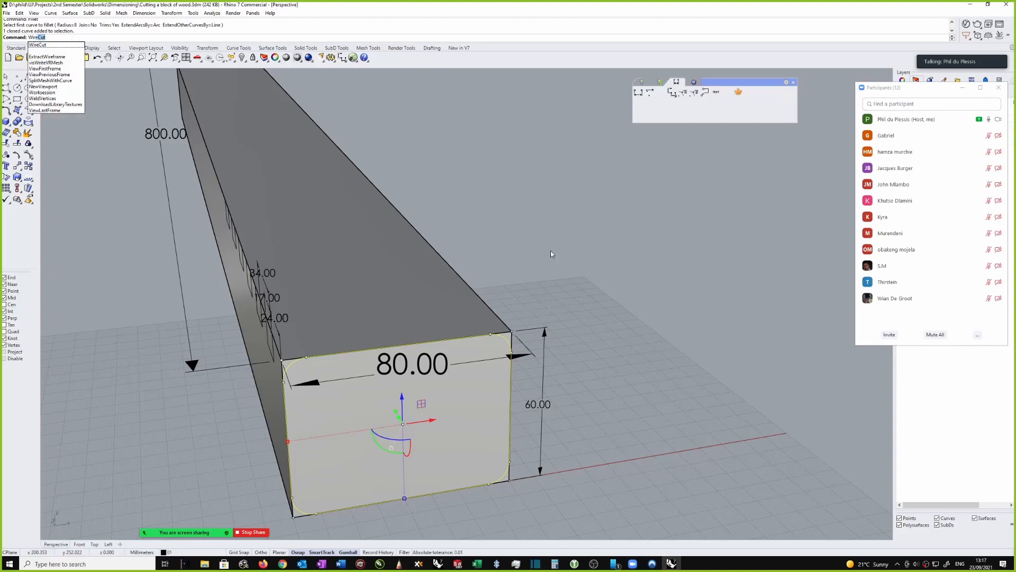
{"action": "key", "text": "Return"}
{"action": "right_click_drag", "start_coordinate": [551, 251], "coordinate": [545, 238]}
{"action": "left_click", "coordinate": [422, 295]}
{"action": "key", "text": "Return"}
{"action": "mouse_move", "coordinate": [493, 281]}
{"action": "right_mouse_down"}
{"action": "mouse_move", "coordinate": [424, 277]}
{"action": "mouse_move", "coordinate": [398, 209]}
{"action": "mouse_move", "coordinate": [421, 212]}
{"action": "mouse_move", "coordinate": [502, 292]}
{"action": "mouse_move", "coordinate": [479, 296]}
{"action": "right_mouse_up"}
{"action": "key", "text": "Return"}
Delete the two thin corner offcuts running along the block's upper long edges.
{"action": "left_click", "coordinate": [495, 292]}
{"action": "left_click", "coordinate": [498, 303]}
{"action": "key", "text": "Delete"}
{"action": "right_click_drag", "start_coordinate": [383, 352], "coordinate": [386, 344]}
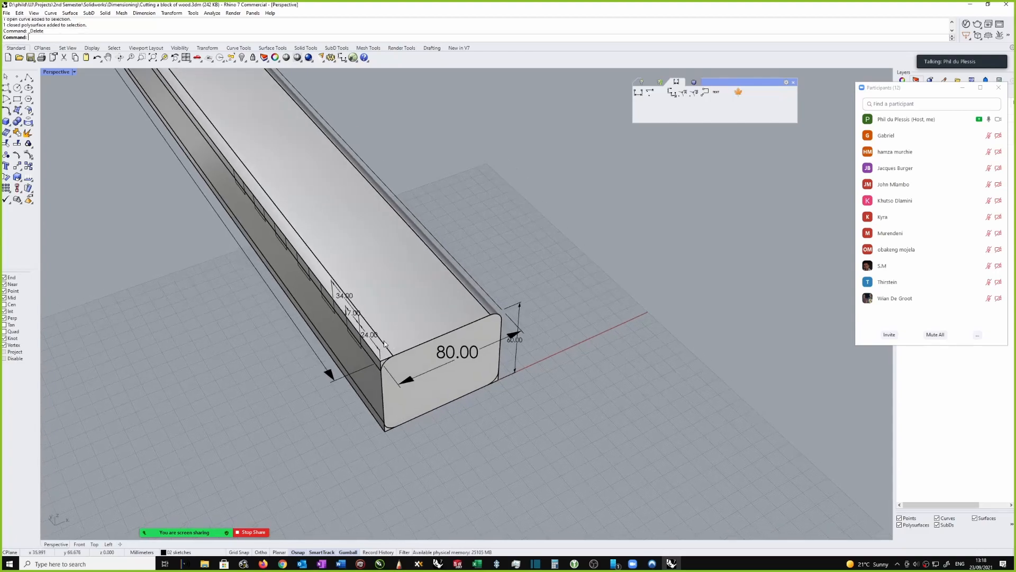
{"action": "left_click", "coordinate": [385, 352]}
{"action": "left_click", "coordinate": [400, 370]}
{"action": "key", "text": "Delete"}
Delete the two thin corner offcuts running along the block's lower long edges.
{"action": "right_click_drag", "start_coordinate": [395, 411], "coordinate": [390, 432]}
{"action": "left_click", "coordinate": [375, 423]}
{"action": "key", "text": "Delete"}
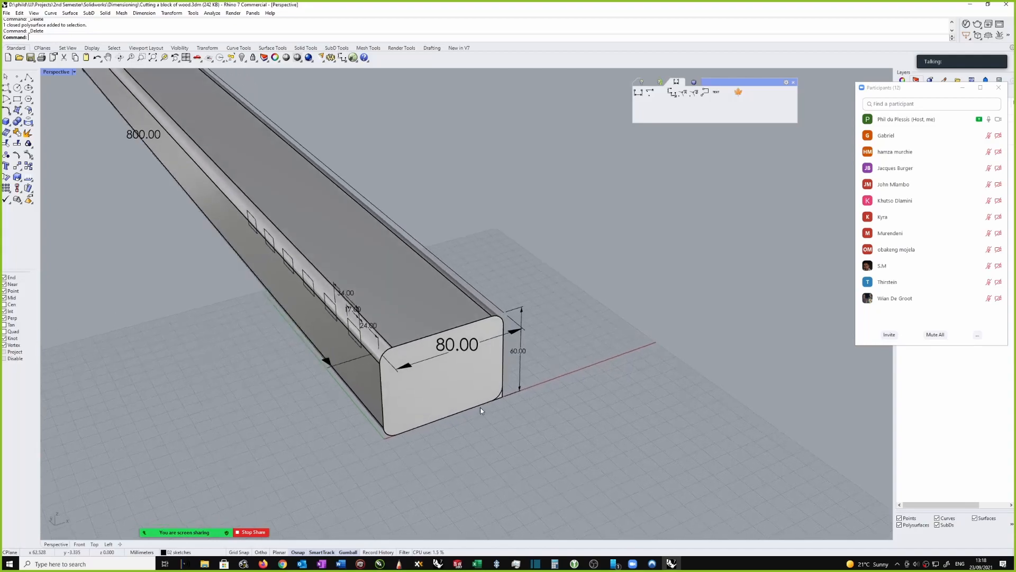
{"action": "right_click_drag", "start_coordinate": [536, 404], "coordinate": [542, 389]}
{"action": "left_click", "coordinate": [555, 352]}
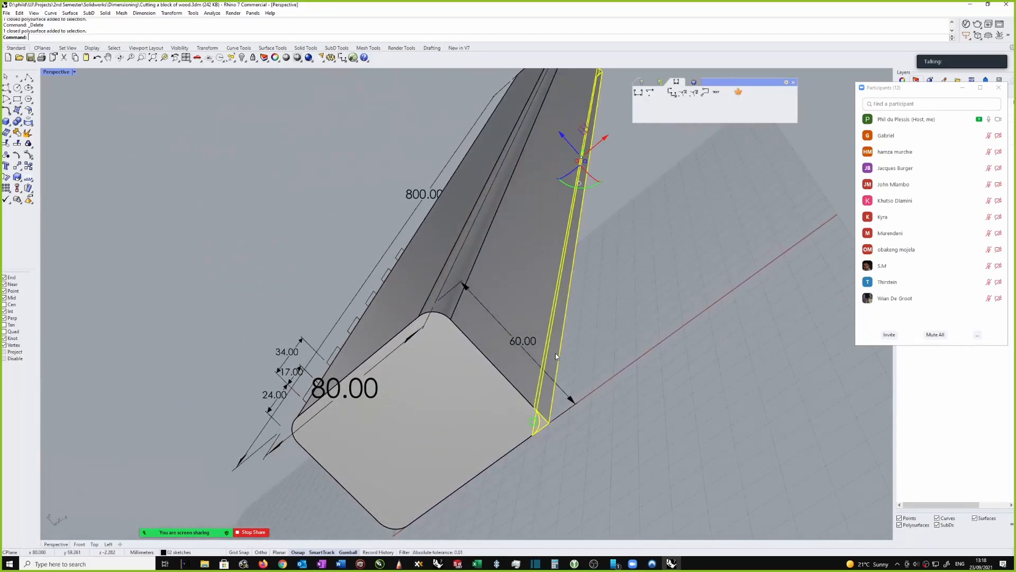
{"action": "key", "text": "Delete"}
Examine the width, spacing and end-distance dimensions of the small rectangles along the block's side in the Left view.
{"action": "right_click_drag", "start_coordinate": [577, 343], "coordinate": [587, 323]}
{"action": "right_click_drag", "start_coordinate": [488, 334], "coordinate": [474, 292]}
{"action": "mouse_move", "coordinate": [496, 326]}
{"action": "right_mouse_down"}
{"action": "mouse_move", "coordinate": [514, 270]}
{"action": "mouse_move", "coordinate": [579, 304]}
{"action": "mouse_move", "coordinate": [512, 321]}
{"action": "right_mouse_up"}
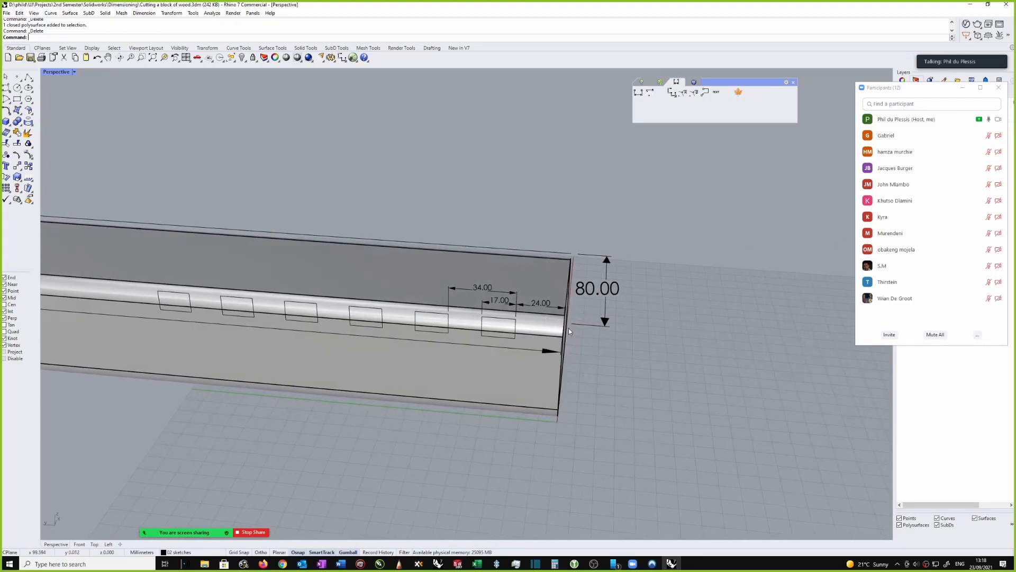
{"action": "key", "text": "ctrl+Tab"}
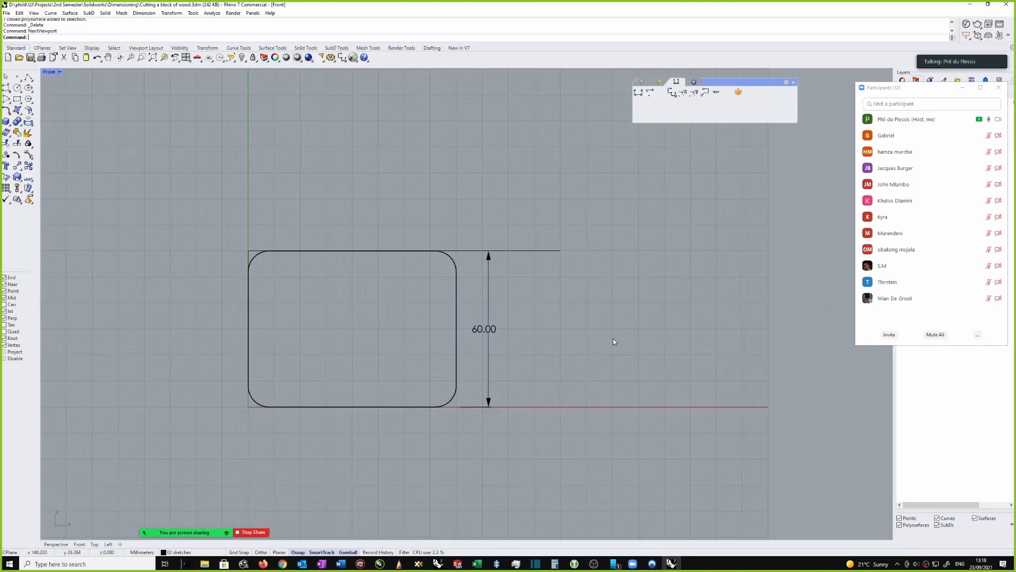
{"action": "key", "text": "ctrl+Tab"}
{"action": "key", "text": "ctrl+Tab"}
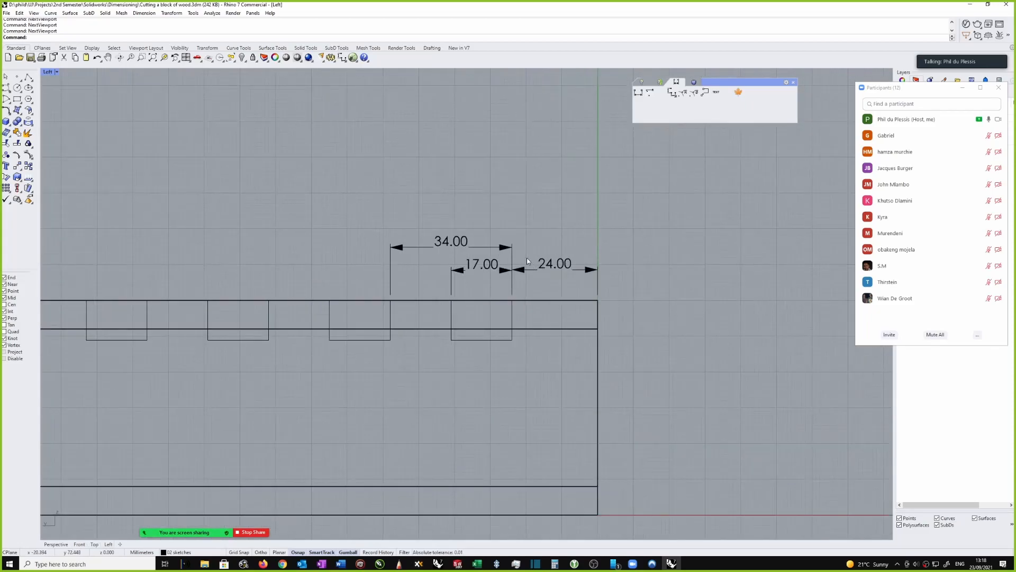
{"action": "scroll", "coordinate": [528, 274], "scroll_direction": "up", "scroll_amount": 1}
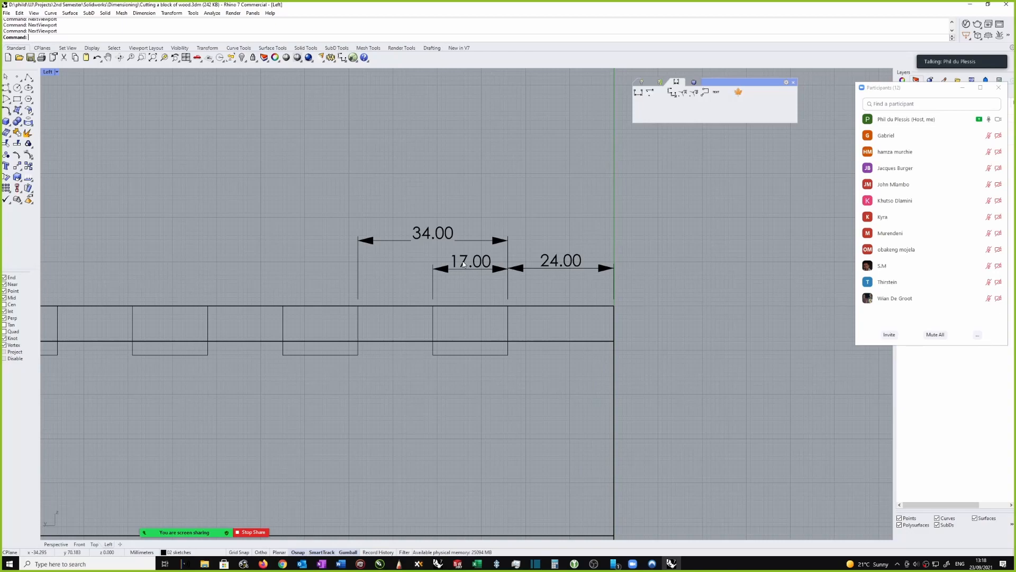
{"action": "scroll", "coordinate": [464, 264], "scroll_direction": "down", "scroll_amount": 5}
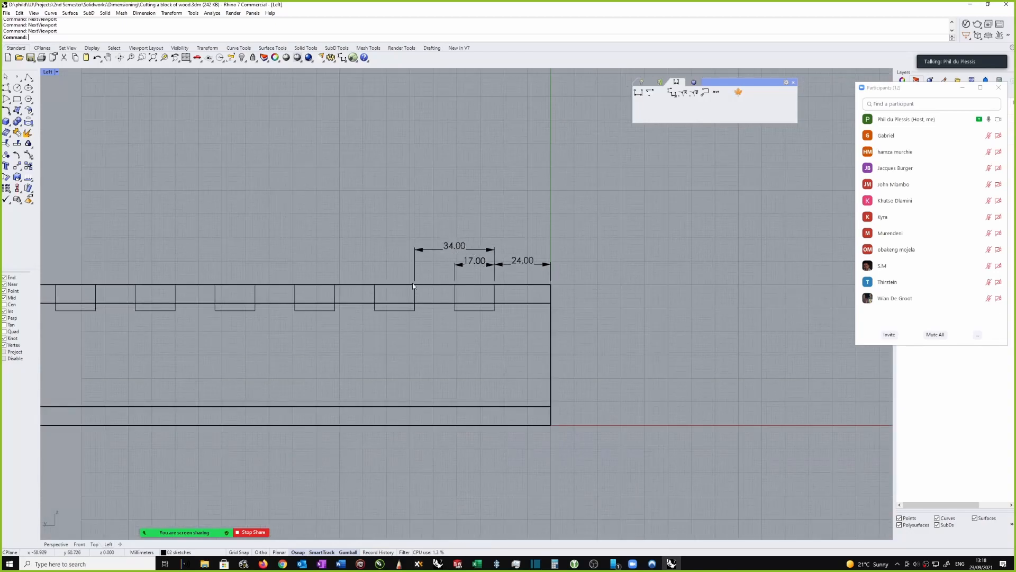
{"action": "scroll", "coordinate": [414, 286], "scroll_direction": "down", "scroll_amount": 2}
{"action": "scroll", "coordinate": [448, 259], "scroll_direction": "up", "scroll_amount": 1}
{"action": "scroll", "coordinate": [436, 262], "scroll_direction": "down", "scroll_amount": 1}
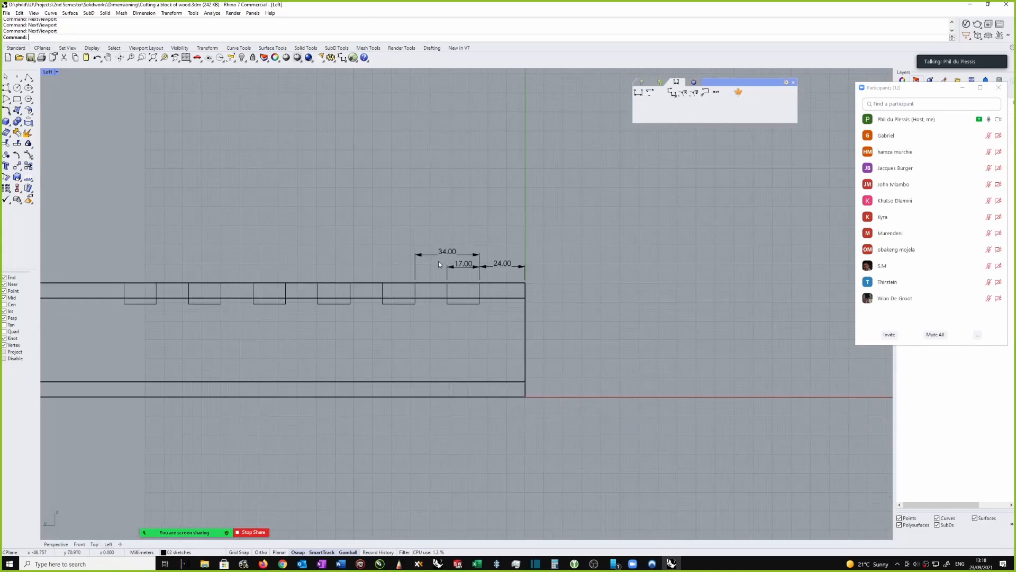
{"action": "scroll", "coordinate": [442, 253], "scroll_direction": "up", "scroll_amount": 1}
{"action": "scroll", "coordinate": [450, 250], "scroll_direction": "up", "scroll_amount": 1}
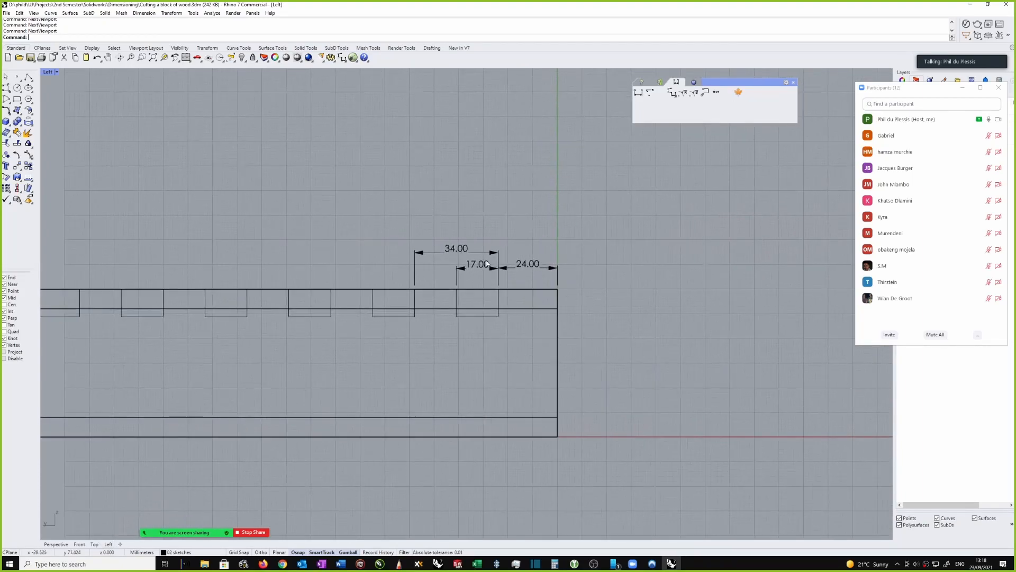
{"action": "scroll", "coordinate": [526, 265], "scroll_direction": "up", "scroll_amount": 1}
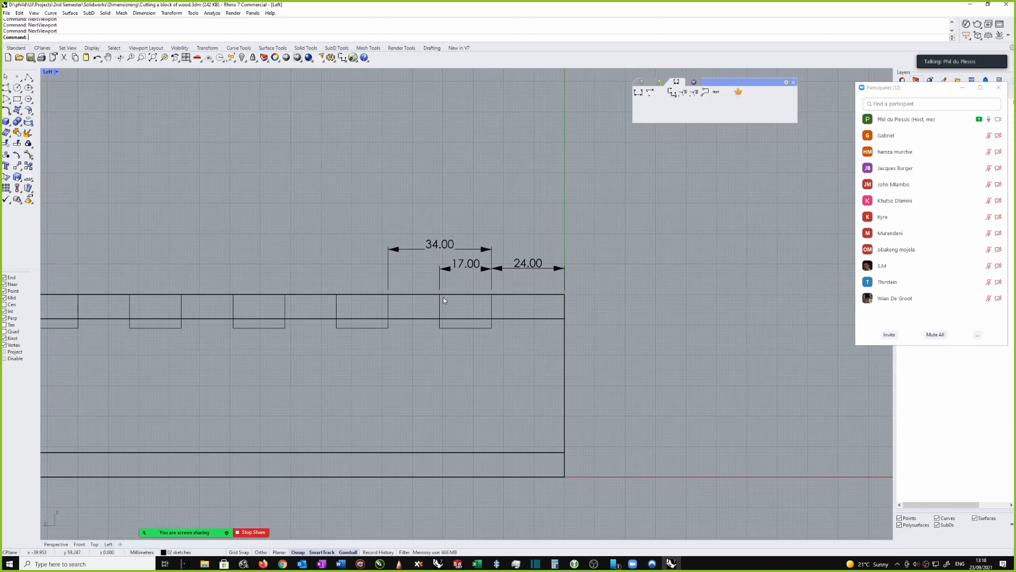
Delete the small rectangle nearest the block's end and undo the deletion.
{"action": "left_click", "coordinate": [492, 303]}
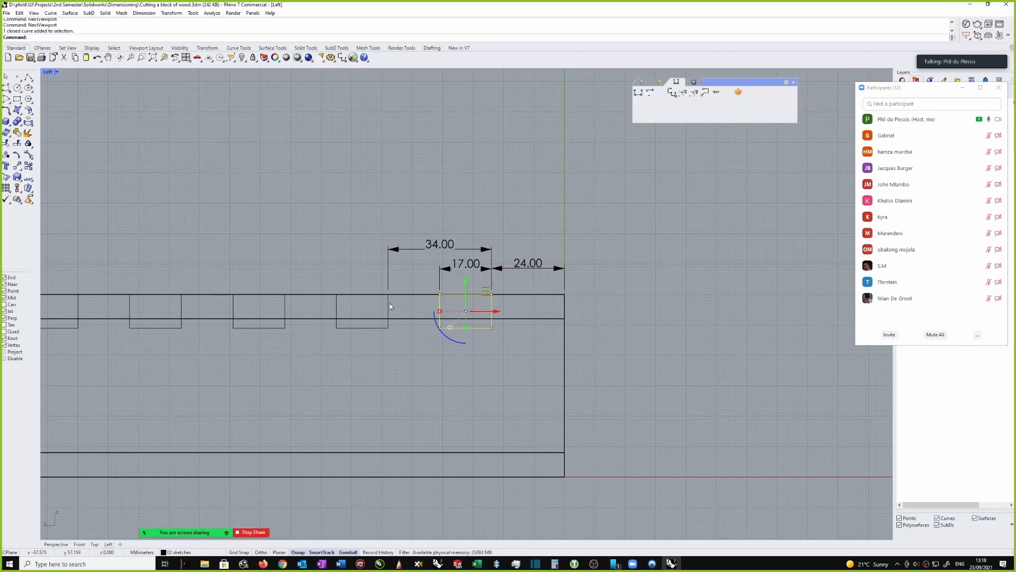
{"action": "scroll", "coordinate": [542, 259], "scroll_direction": "down", "scroll_amount": 1}
{"action": "key", "text": "Delete"}
{"action": "key", "text": "ctrl+z"}
{"action": "left_click", "coordinate": [643, 247]}
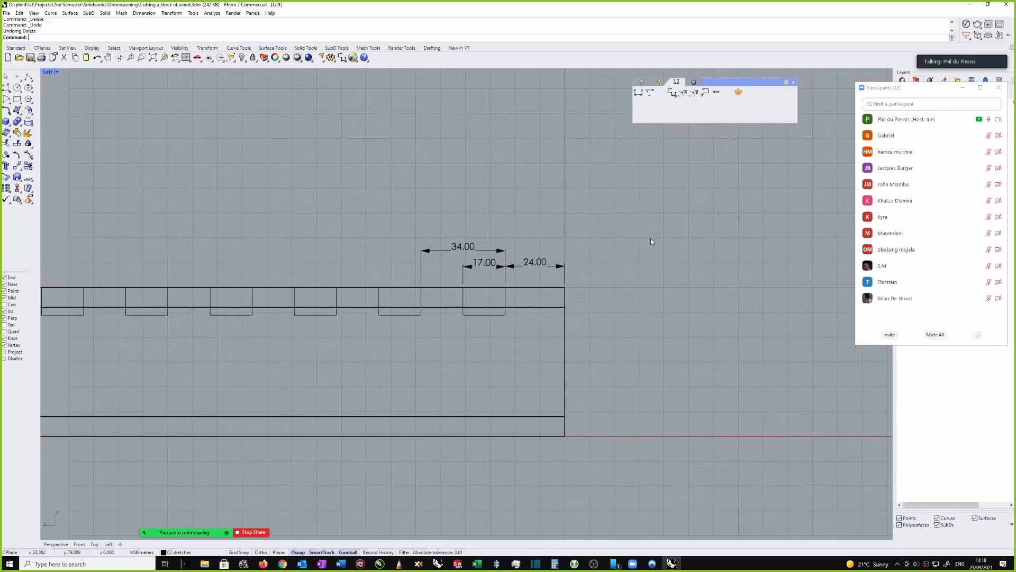
In the Perspective view, WireCut the block with the small rectangle nearest its end, setting the cut depth beyond the block's far side.
{"action": "key", "text": "ctrl+Tab"}
{"action": "right_click_drag", "start_coordinate": [692, 168], "coordinate": [525, 327]}
{"action": "left_click", "coordinate": [497, 327]}
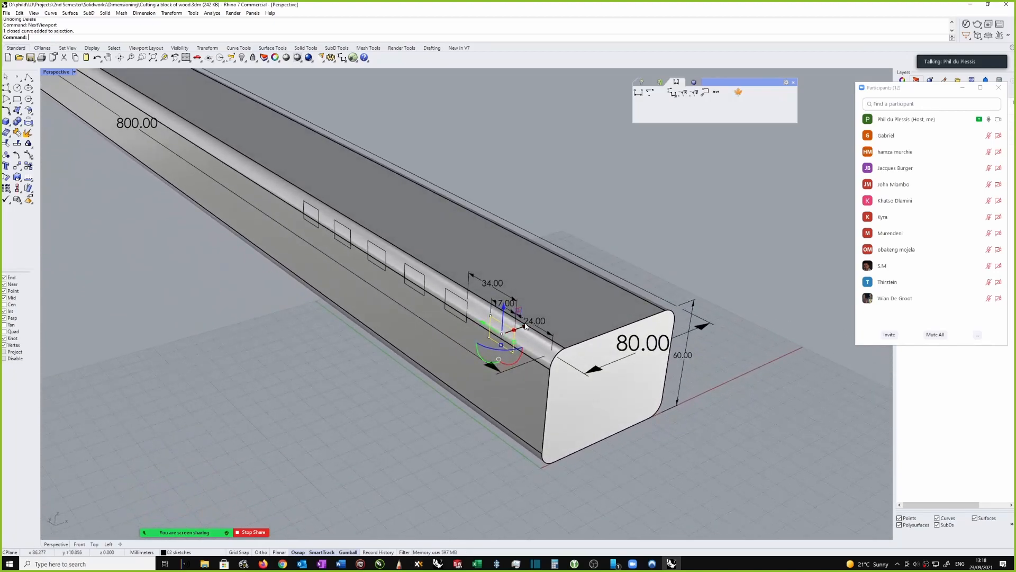
{"action": "type", "text": "wirecut"}
{"action": "key", "text": "Return"}
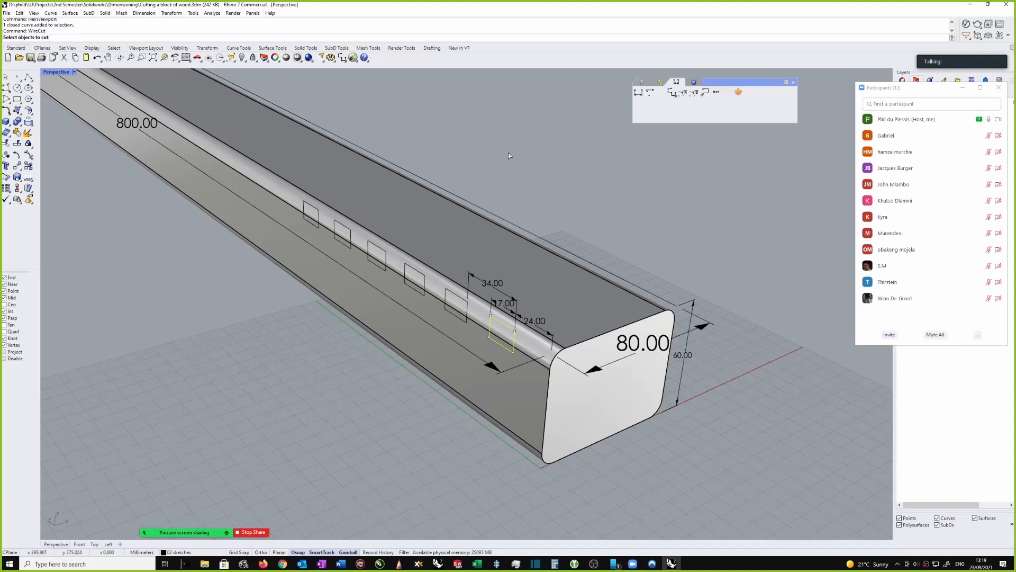
{"action": "left_click", "coordinate": [573, 274]}
{"action": "key", "text": "Return"}
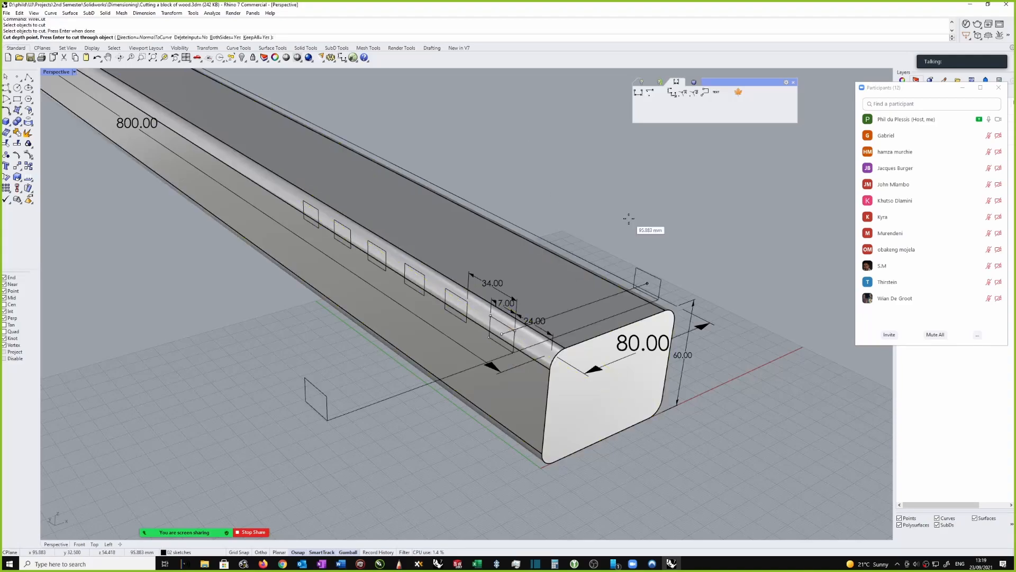
{"action": "left_click", "coordinate": [629, 218]}
Delete the piece cut out of the first notch and the rectangle curve that shaped it.
{"action": "left_click", "coordinate": [609, 288]}
{"action": "key", "text": "Delete"}
{"action": "right_click_drag", "start_coordinate": [491, 318], "coordinate": [512, 329]}
{"action": "left_click", "coordinate": [512, 332]}
{"action": "key", "text": "Escape"}
{"action": "scroll", "coordinate": [531, 309], "scroll_direction": "up", "scroll_amount": 4}
{"action": "mouse_move", "coordinate": [531, 309]}
{"action": "right_mouse_down"}
{"action": "mouse_move", "coordinate": [534, 342]}
{"action": "mouse_move", "coordinate": [598, 261]}
{"action": "mouse_move", "coordinate": [464, 318]}
{"action": "mouse_move", "coordinate": [490, 317]}
{"action": "mouse_move", "coordinate": [518, 334]}
{"action": "mouse_move", "coordinate": [531, 322]}
{"action": "right_mouse_up"}
{"action": "left_click", "coordinate": [530, 351]}
{"action": "key", "text": "Delete"}
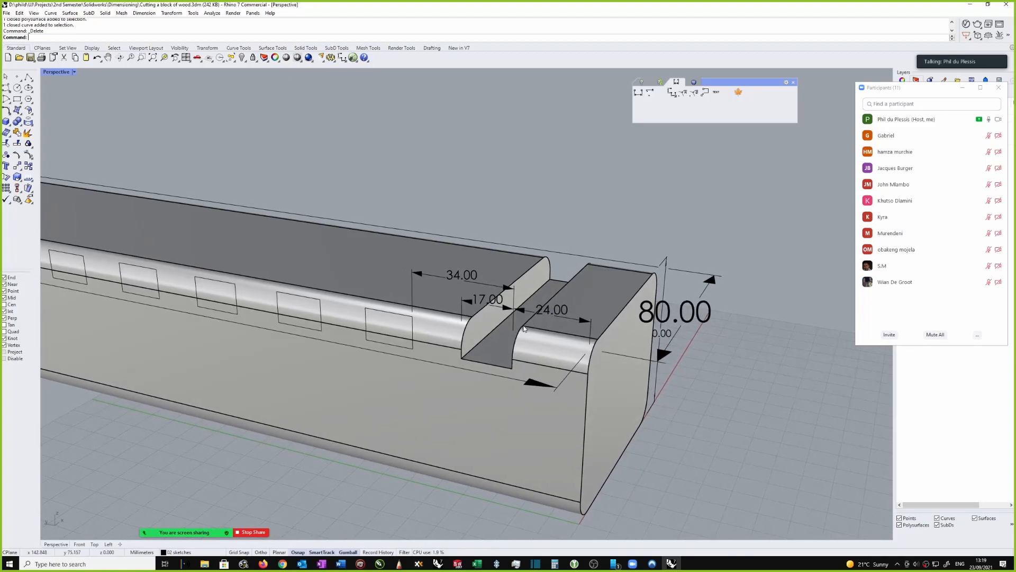
WireCut the block across its full width with the second rectangle from the end.
{"action": "left_click", "coordinate": [523, 329]}
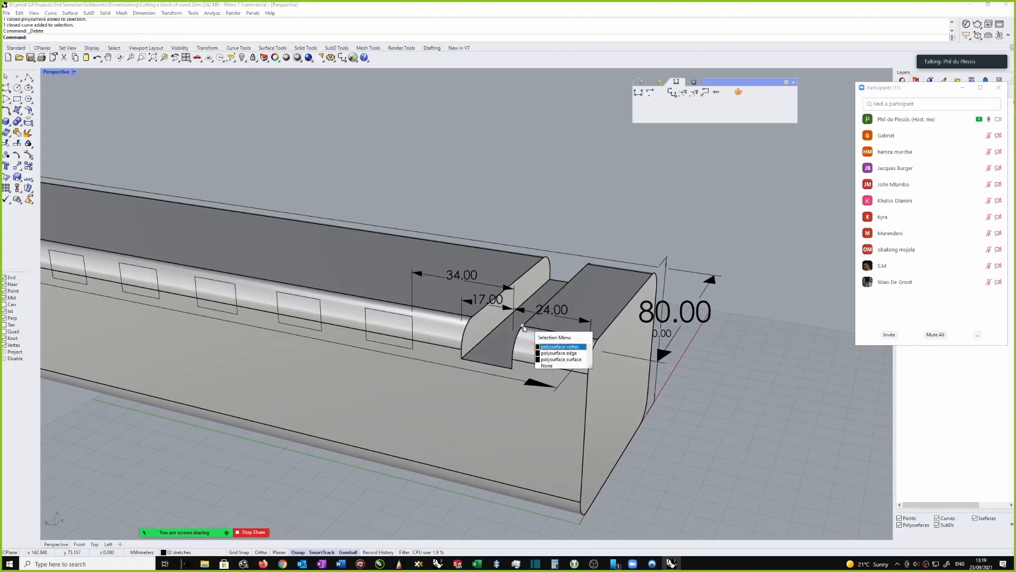
{"action": "left_click", "coordinate": [405, 311]}
{"action": "left_click", "coordinate": [401, 314]}
{"action": "type", "text": "WireCut"}
{"action": "key", "text": "Return"}
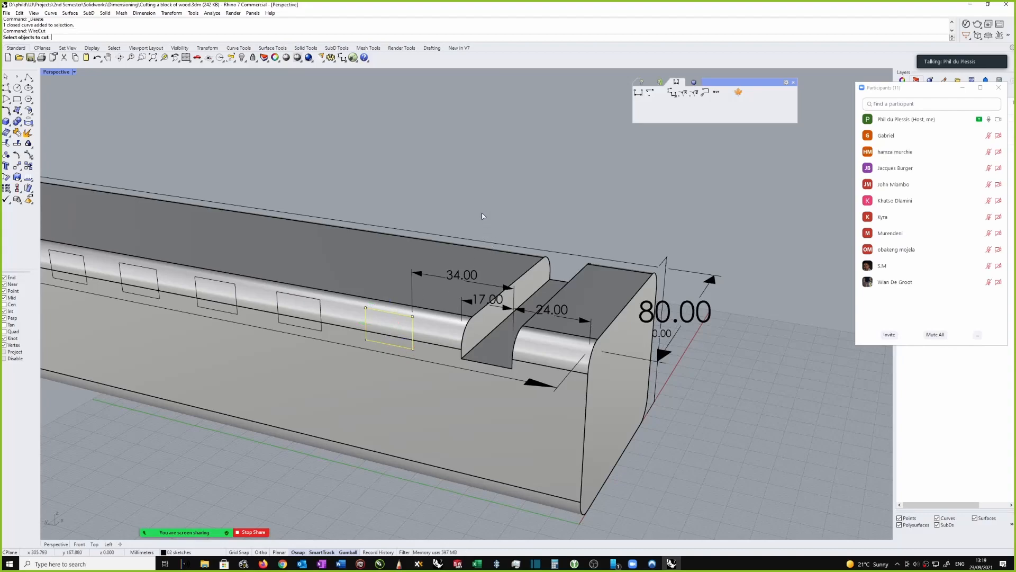
{"action": "left_click", "coordinate": [492, 244]}
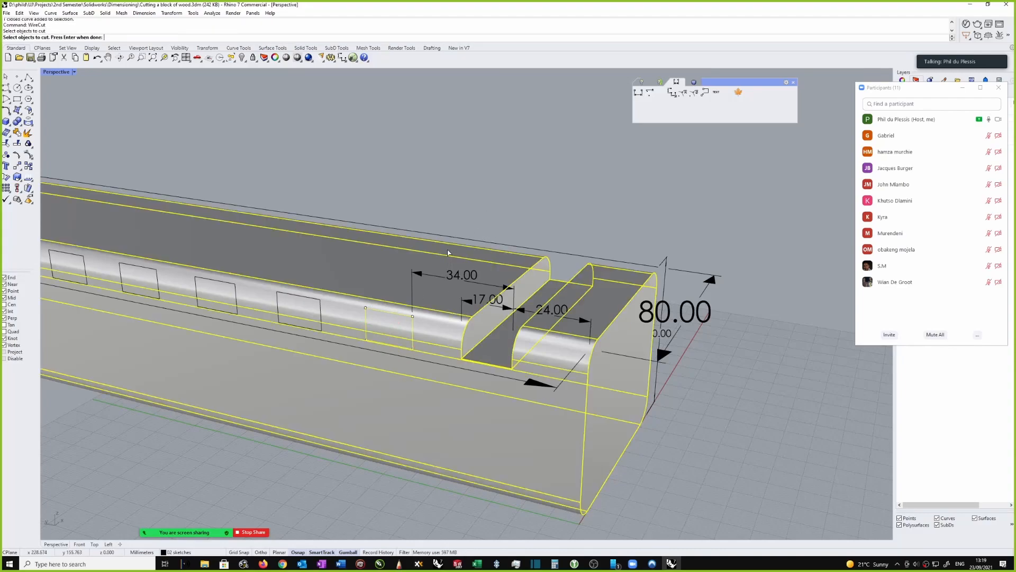
{"action": "key", "text": "Return"}
{"action": "left_click", "coordinate": [504, 206]}
Delete the piece cut out of the second notch and its rectangle curve.
{"action": "left_click", "coordinate": [481, 245]}
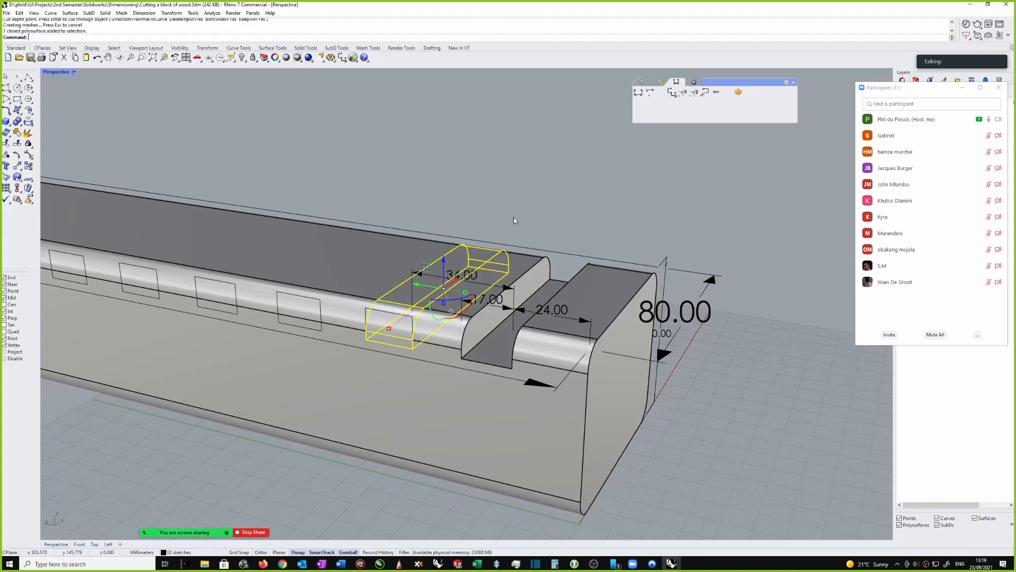
{"action": "key", "text": "Delete"}
{"action": "right_click_drag", "start_coordinate": [472, 273], "coordinate": [545, 224]}
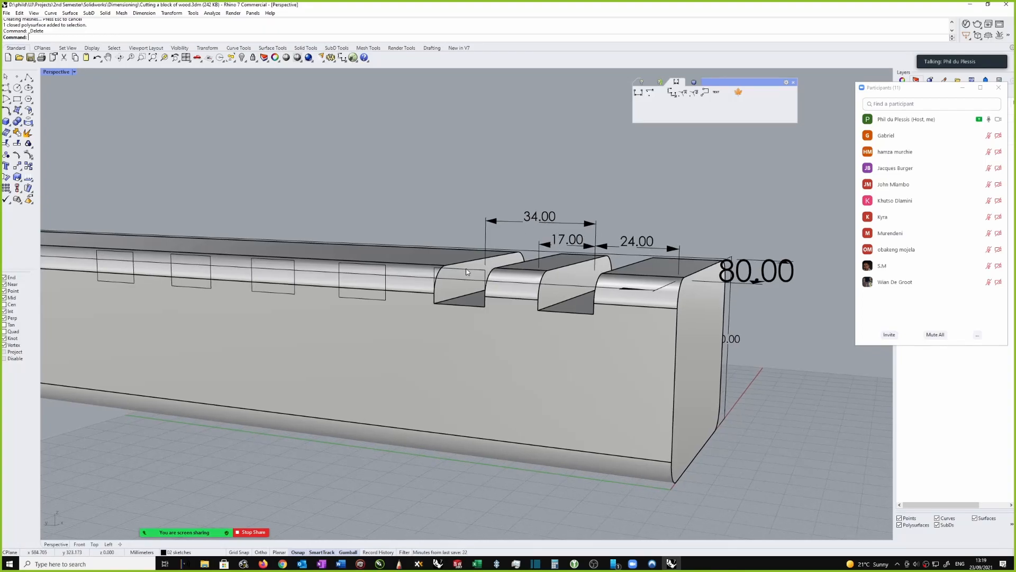
{"action": "left_click", "coordinate": [466, 269]}
{"action": "left_click", "coordinate": [485, 290]}
{"action": "key", "text": "Delete"}
Draw a 34 mm line along the block's upper edge from the first notch's inner corner, and delete it.
{"action": "right_click_drag", "start_coordinate": [496, 208], "coordinate": [524, 212]}
{"action": "left_click", "coordinate": [641, 82]}
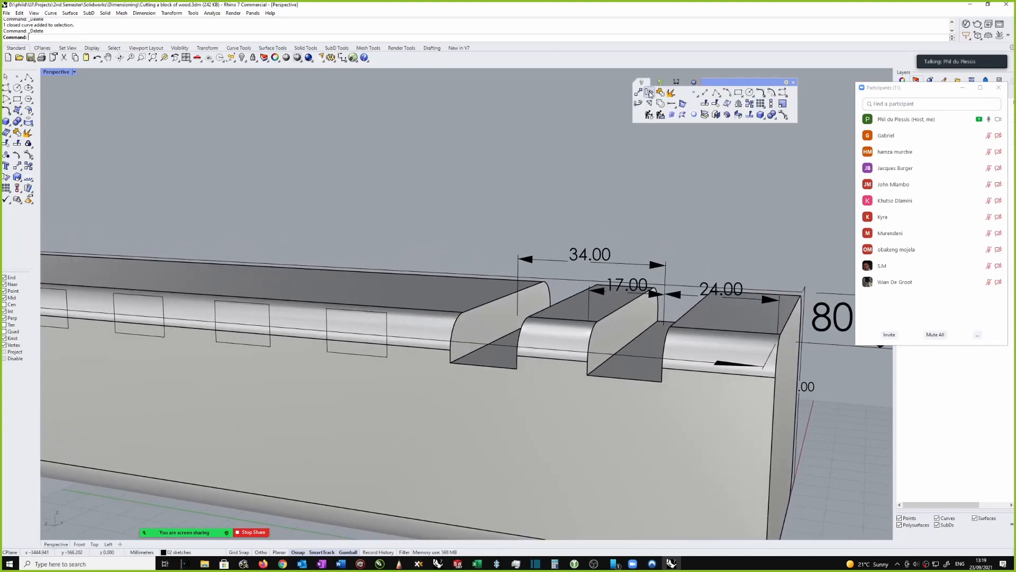
{"action": "left_click", "coordinate": [705, 92]}
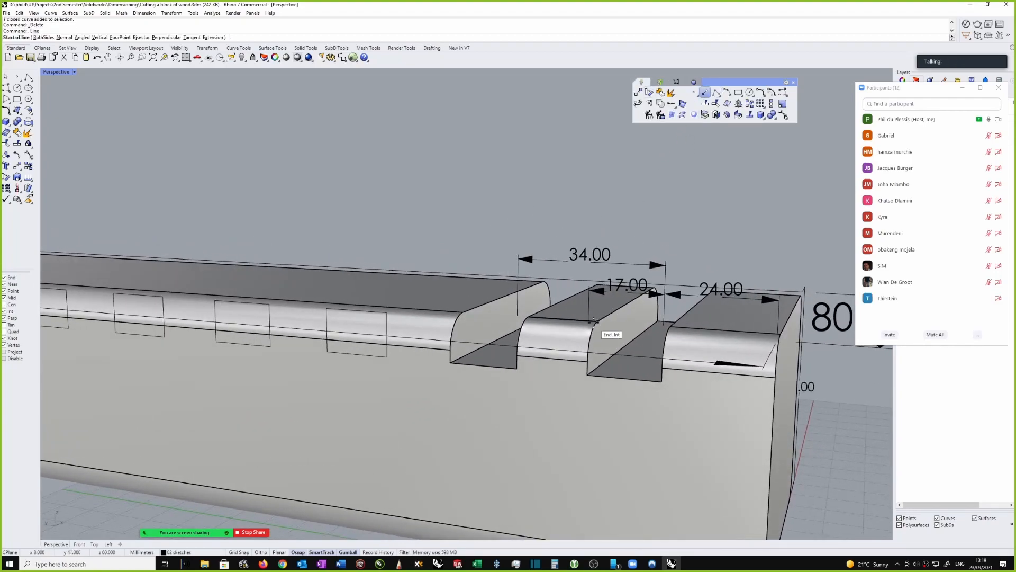
{"action": "left_click", "coordinate": [596, 320]}
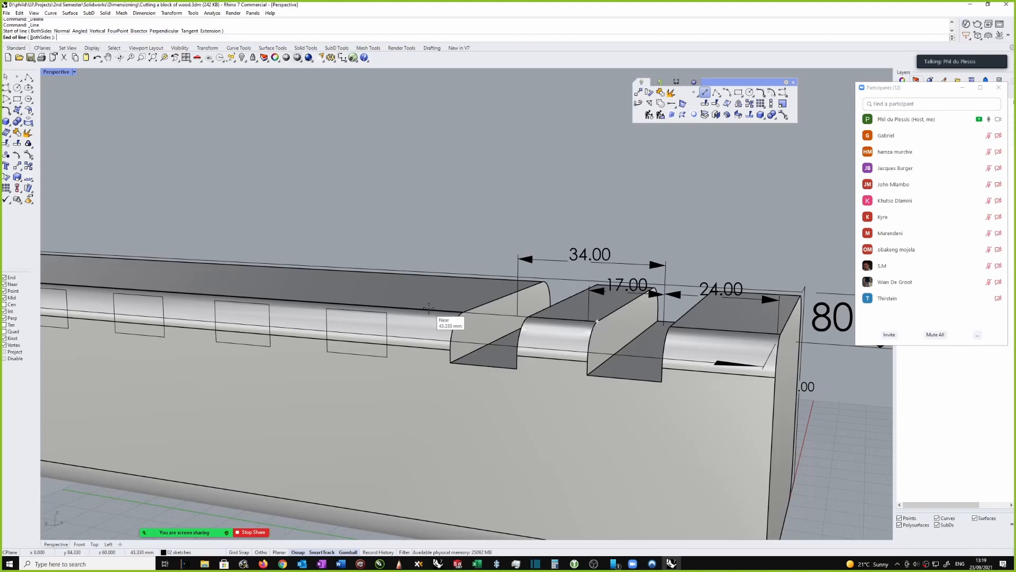
{"action": "type", "text": "34"}
{"action": "key", "text": "Return"}
{"action": "left_click", "coordinate": [428, 308]}
{"action": "right_click_drag", "start_coordinate": [429, 308], "coordinate": [539, 320]}
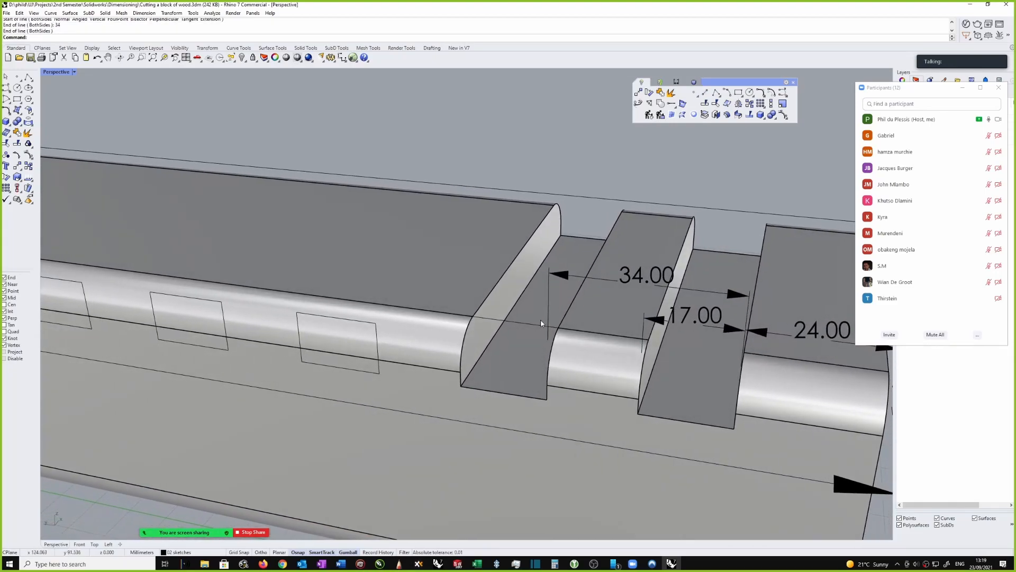
{"action": "left_click", "coordinate": [536, 323]}
{"action": "key", "text": "Delete"}
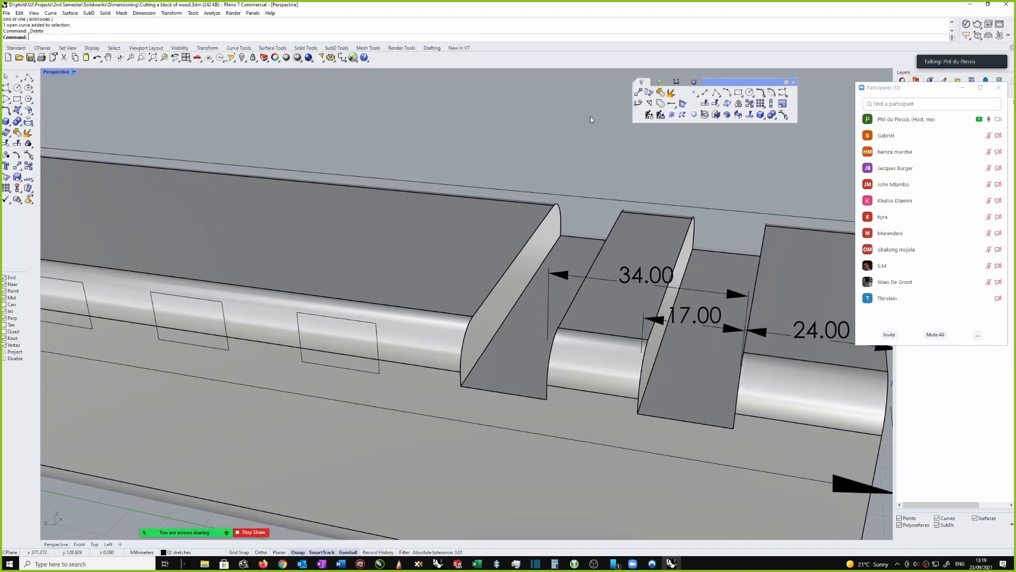
Draw a 34 mm line along the block's upper edge from the second notch's corner nearest the block's end.
{"action": "left_click", "coordinate": [705, 92]}
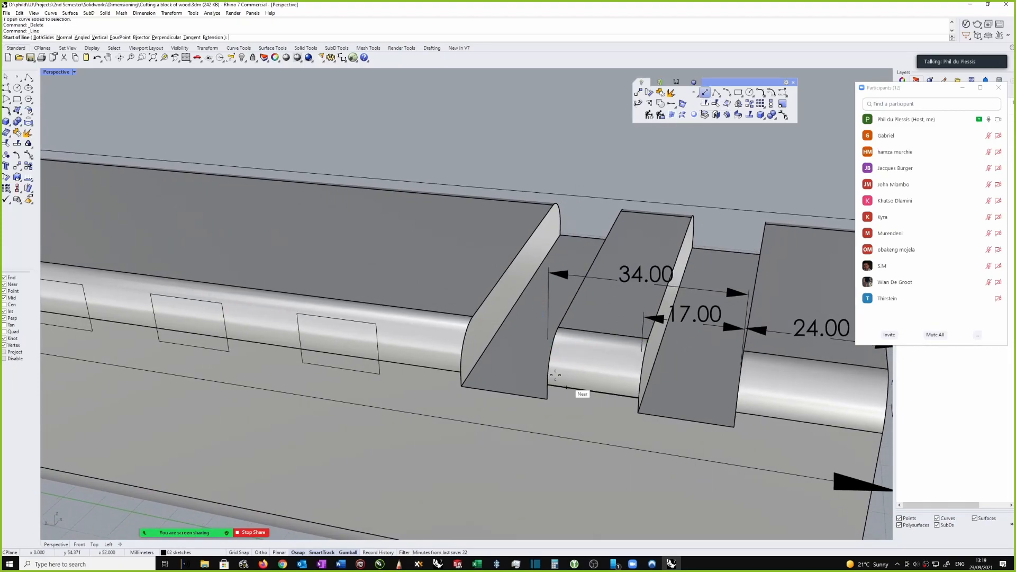
{"action": "left_click", "coordinate": [559, 328]}
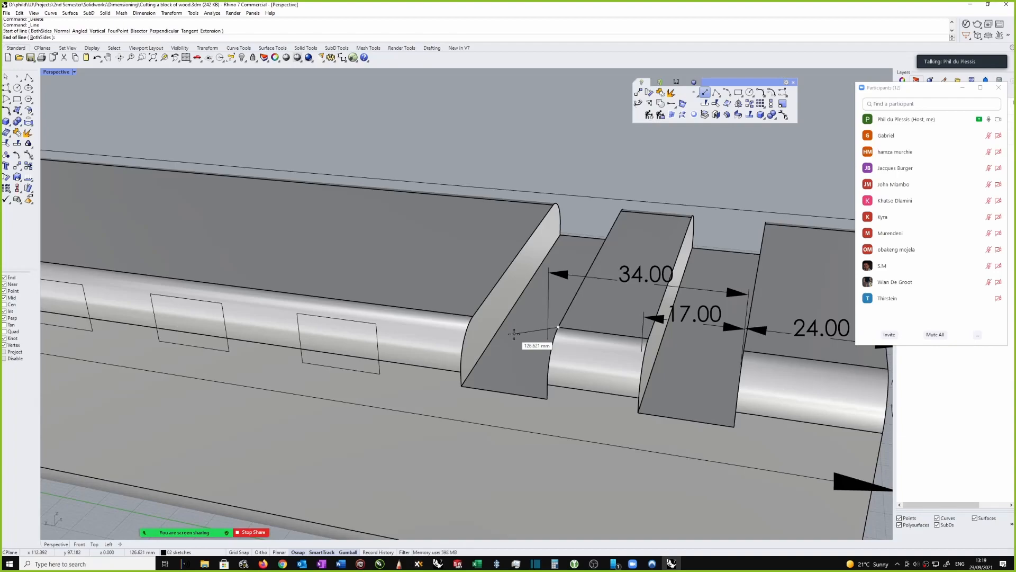
{"action": "type", "text": "34"}
{"action": "key", "text": "Return"}
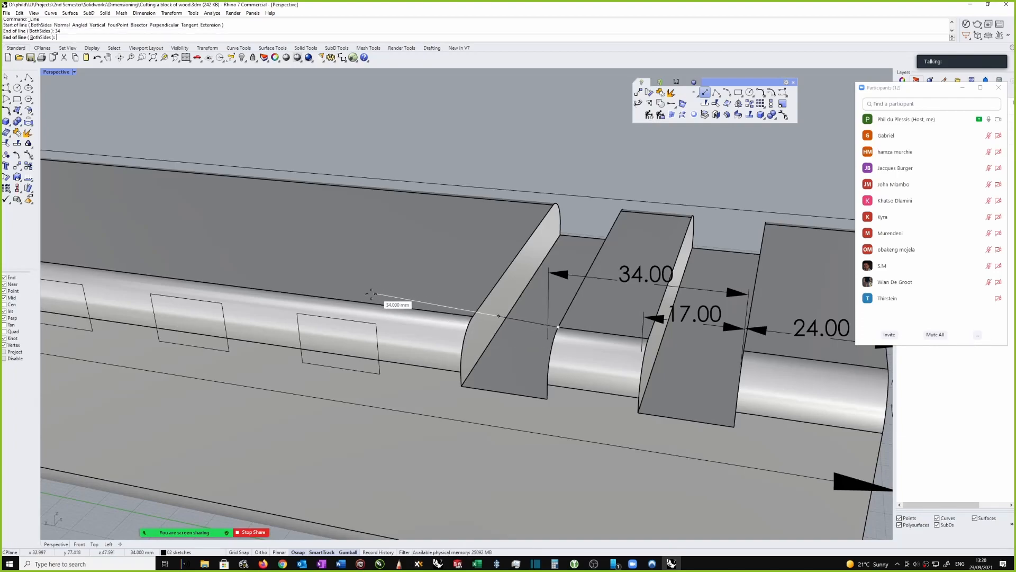
{"action": "left_click", "coordinate": [309, 295]}
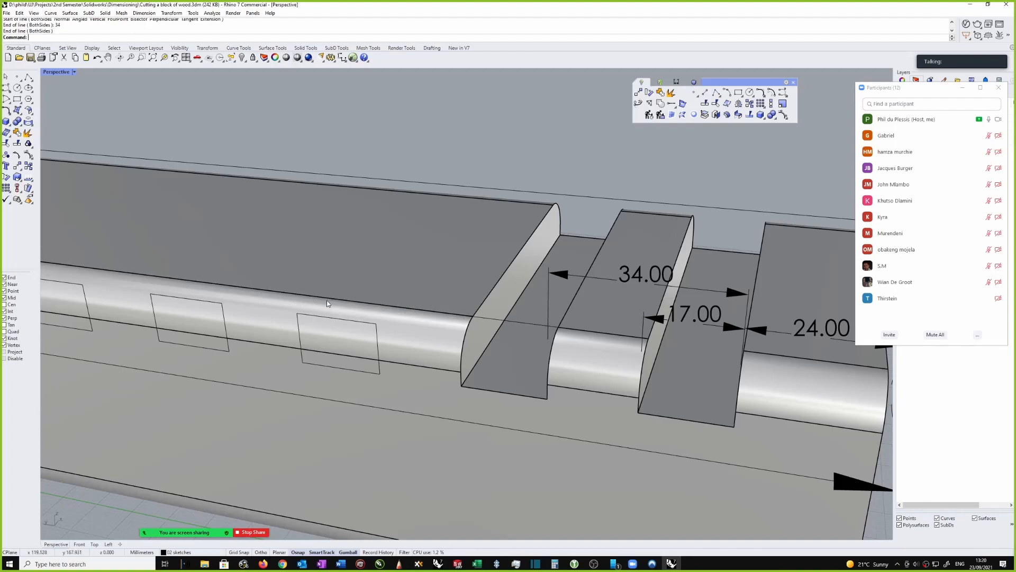
{"action": "scroll", "coordinate": [542, 323], "scroll_direction": "up", "scroll_amount": 2}
{"action": "left_click", "coordinate": [539, 319]}
{"action": "right_click_drag", "start_coordinate": [539, 320], "coordinate": [379, 330]}
{"action": "left_click", "coordinate": [384, 318]}
{"action": "left_click", "coordinate": [386, 357], "text": "ctrl+shift"}
{"action": "right_click_drag", "start_coordinate": [352, 296], "coordinate": [392, 352]}
{"action": "left_click", "coordinate": [440, 170]}
{"action": "left_click", "coordinate": [400, 333]}
{"action": "left_click", "coordinate": [325, 332], "text": "ctrl+shift"}
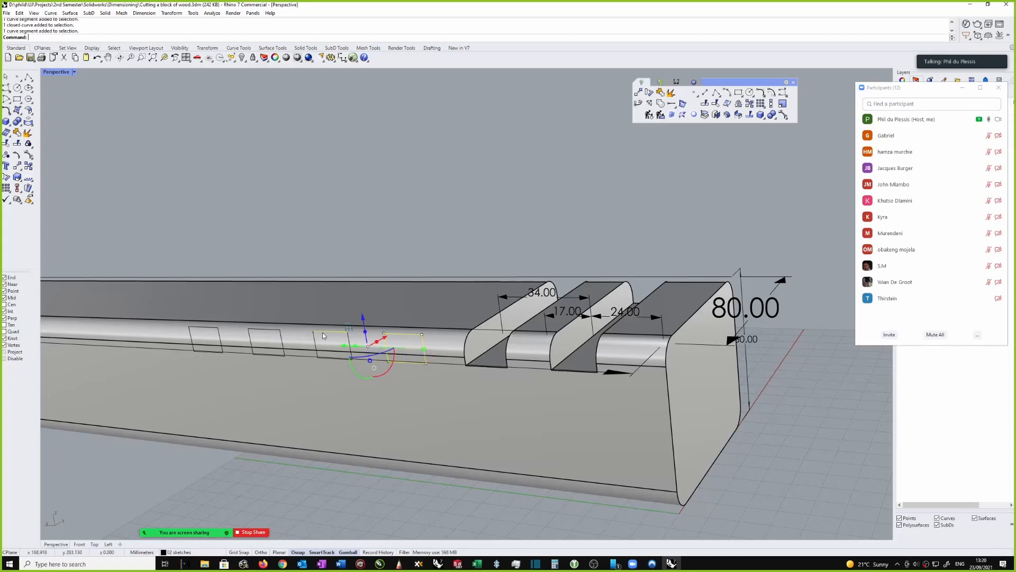
{"action": "left_click", "coordinate": [377, 256]}
WireCut completely through the block with the four remaining small rectangles at once.
{"action": "left_click_drag", "start_coordinate": [147, 242], "coordinate": [460, 379]}
{"action": "right_click", "coordinate": [461, 170]}
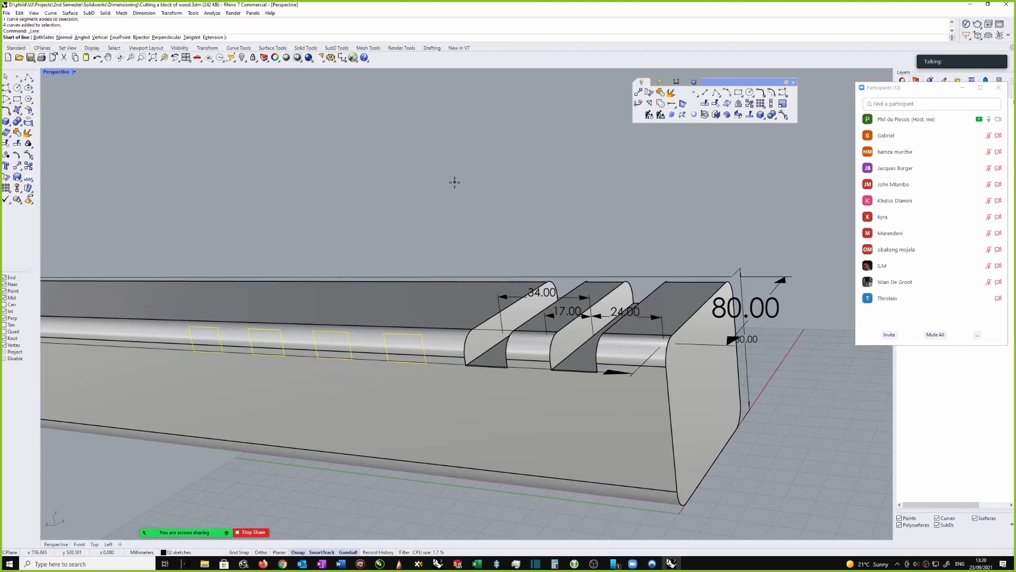
{"action": "key", "text": "Escape"}
{"action": "type", "text": "WireCut"}
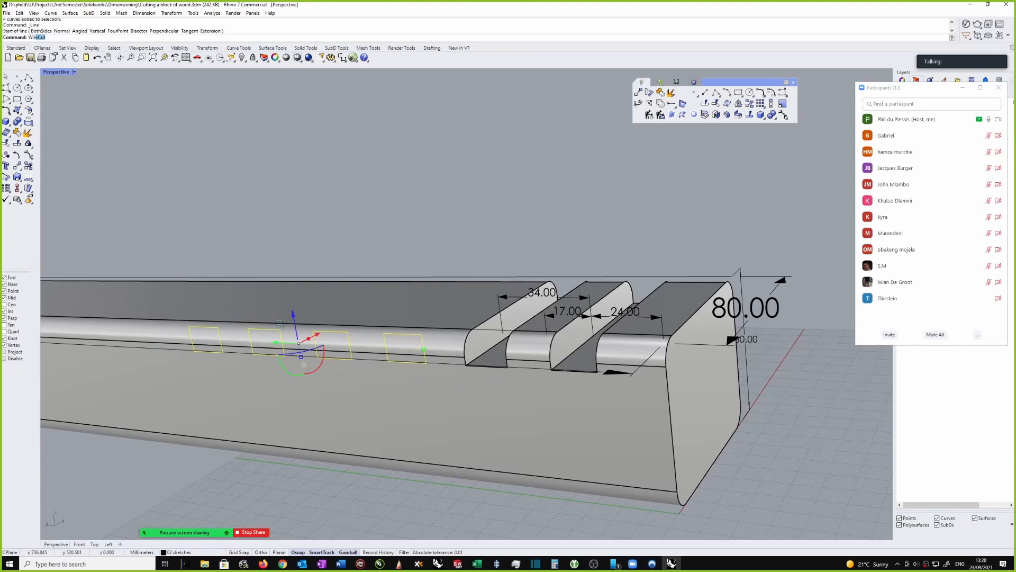
{"action": "key", "text": "Return"}
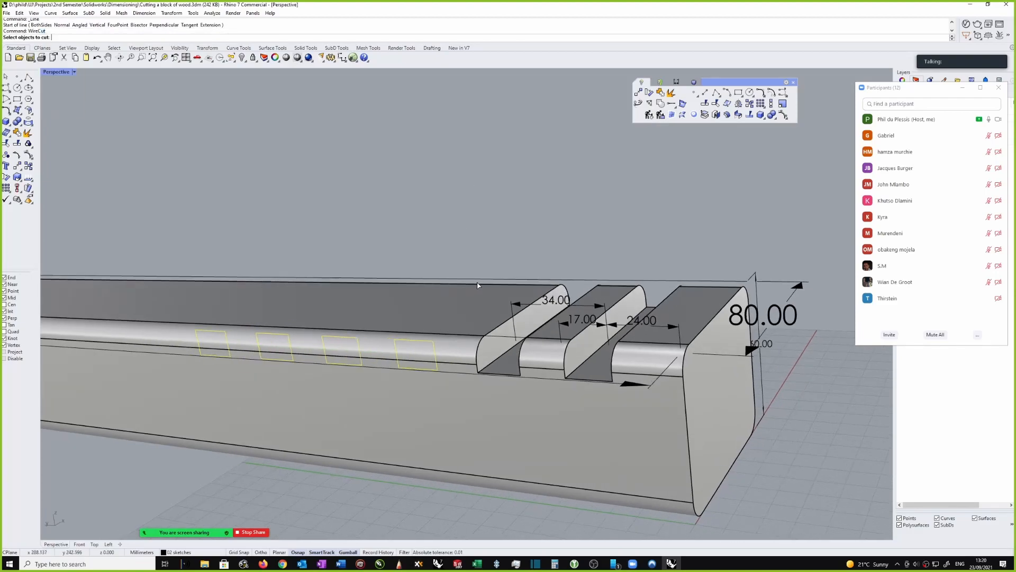
{"action": "left_click", "coordinate": [472, 296]}
{"action": "key", "text": "Return"}
{"action": "key", "text": "Return"}
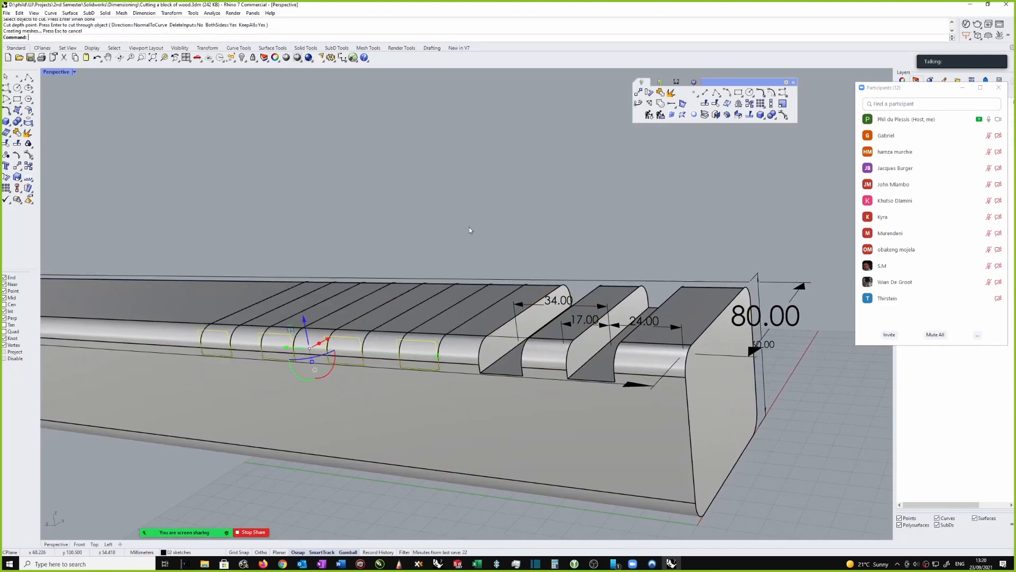
Delete the four cut-out pieces to open the remaining notches along the block's top.
{"action": "left_click", "coordinate": [488, 294]}
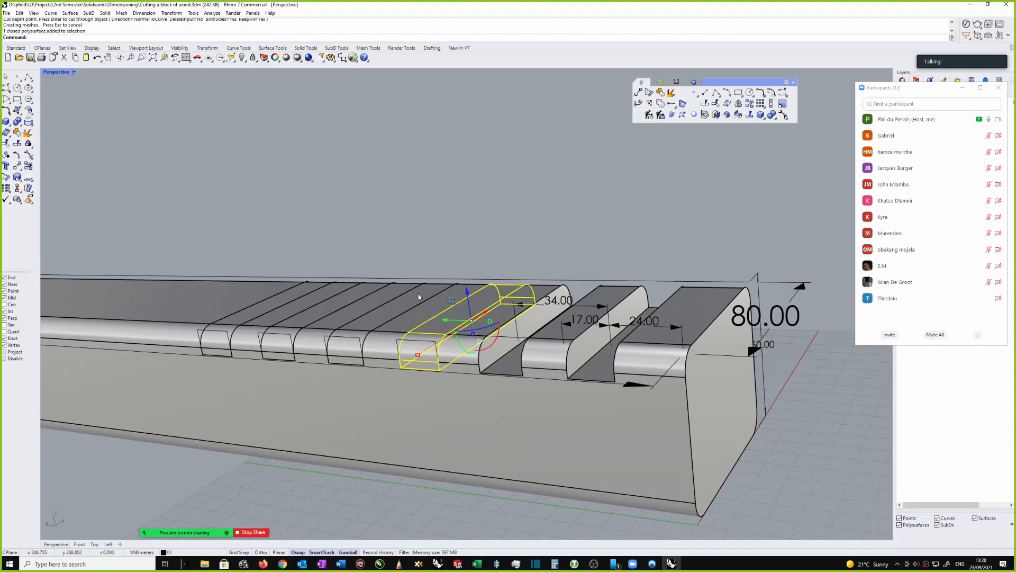
{"action": "left_click", "coordinate": [419, 296]}
{"action": "left_click", "coordinate": [361, 291], "text": "shift"}
{"action": "left_click", "coordinate": [297, 291], "text": "shift"}
{"action": "key", "text": "Delete"}
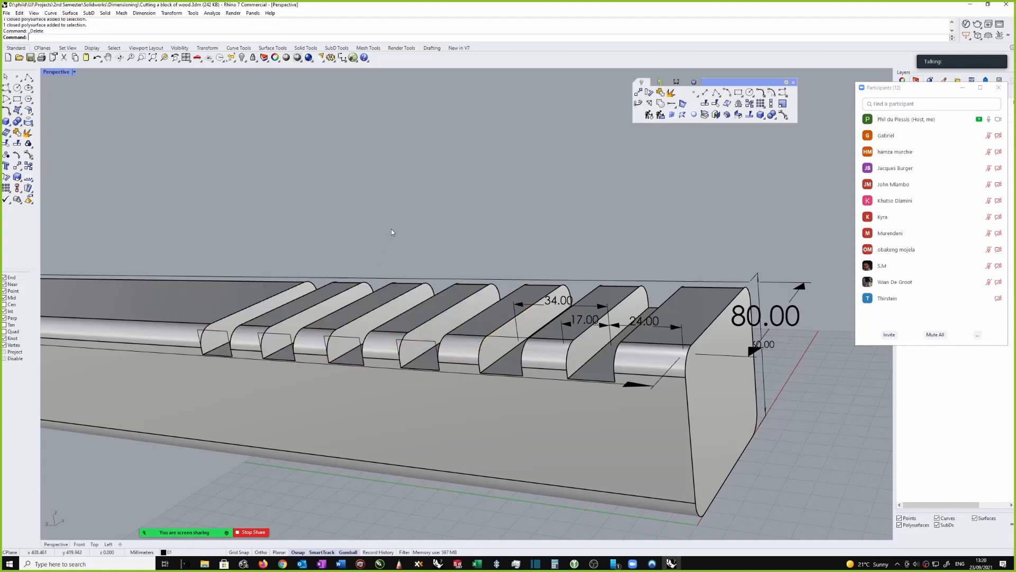
{"action": "scroll", "coordinate": [423, 216], "scroll_direction": "down", "scroll_amount": 5}
{"action": "scroll", "coordinate": [515, 217], "scroll_direction": "up", "scroll_amount": 3}
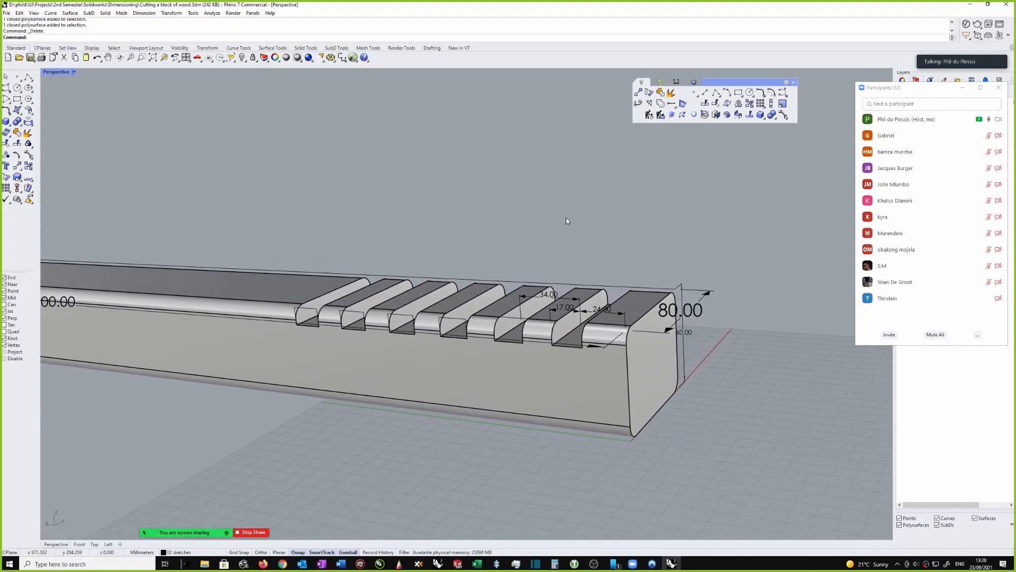
{"action": "right_click_drag", "start_coordinate": [570, 222], "coordinate": [609, 279]}
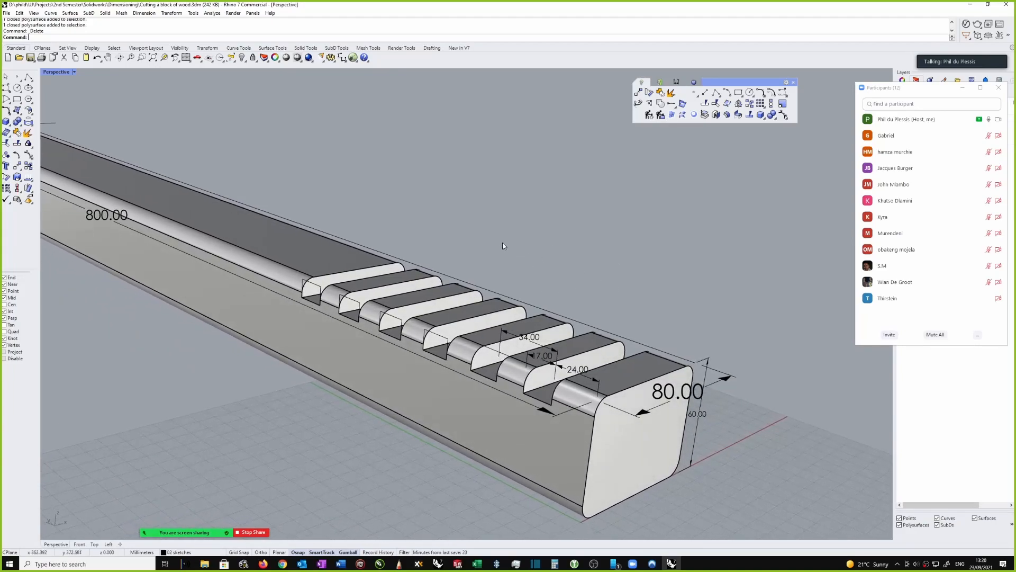
{"action": "right_click_drag", "start_coordinate": [540, 236], "coordinate": [674, 226]}
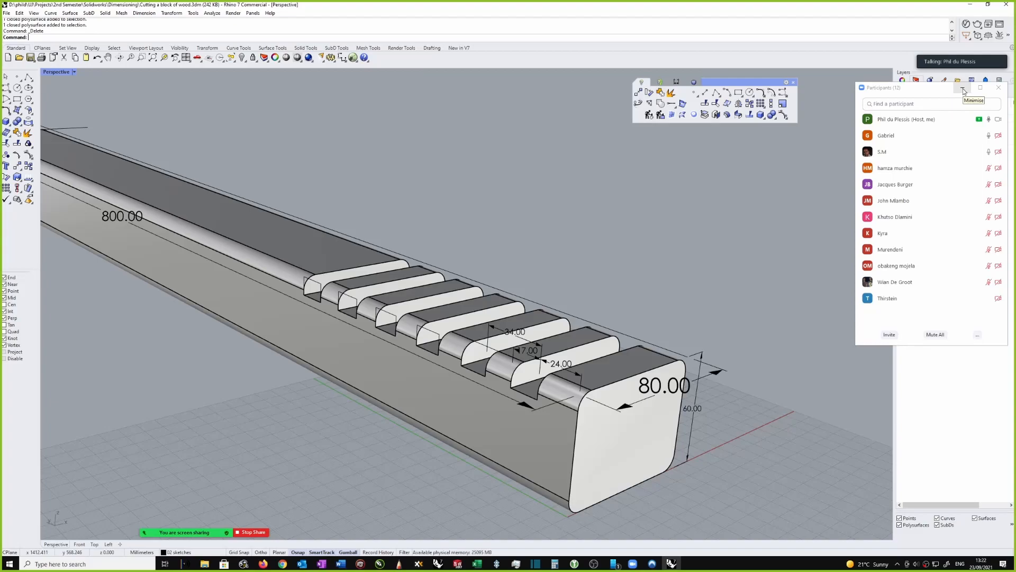
Minimise the meeting participants window and close Rhino, saving the changes to the wood block file.
{"action": "left_click", "coordinate": [964, 88]}
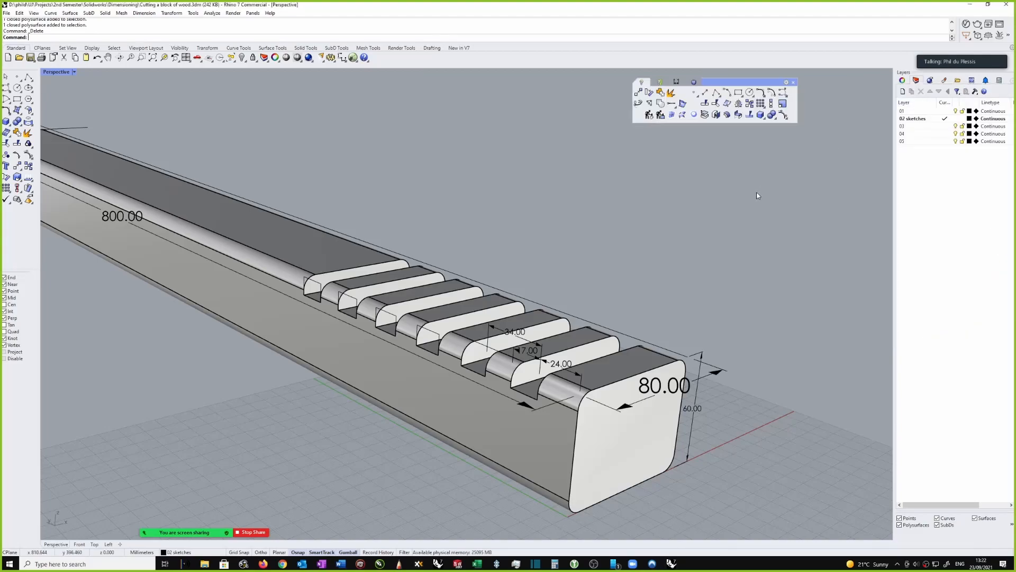
{"action": "left_click", "coordinate": [1005, 4]}
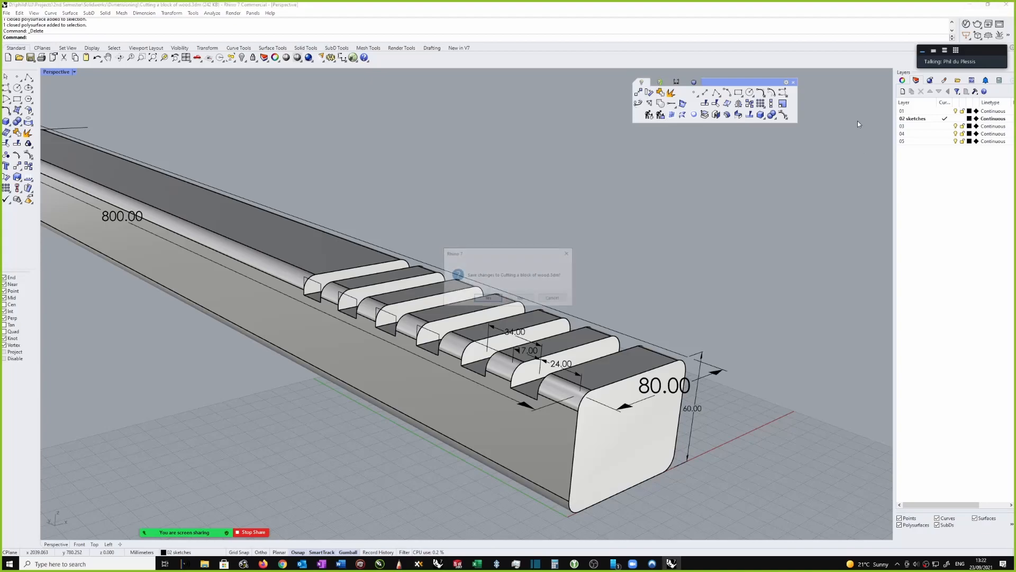
{"action": "left_click", "coordinate": [488, 298]}
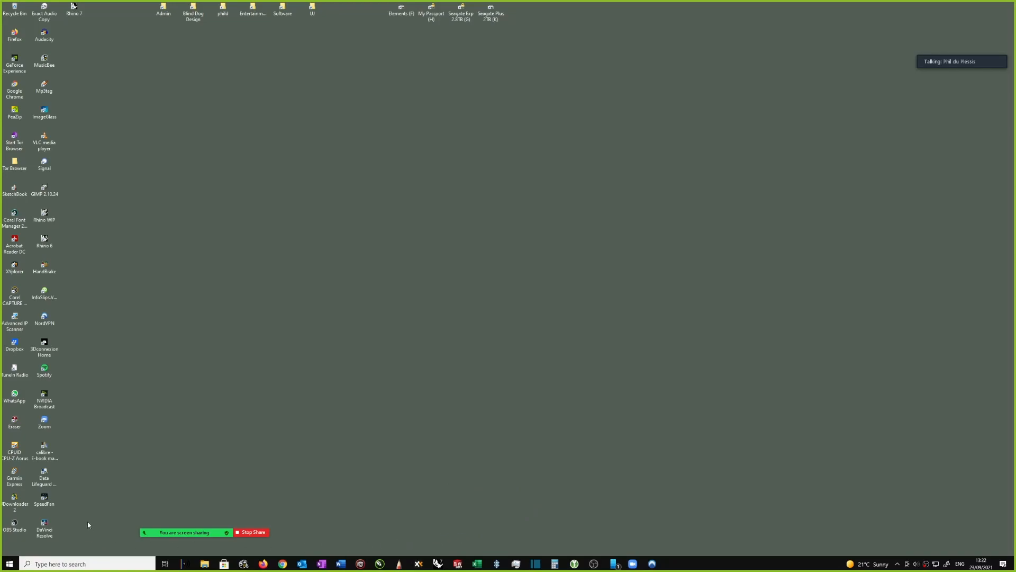
Search Windows for "hyper" and open Hyper-V Manager.
{"action": "left_click", "coordinate": [50, 565]}
{"action": "type", "text": "hyper"}
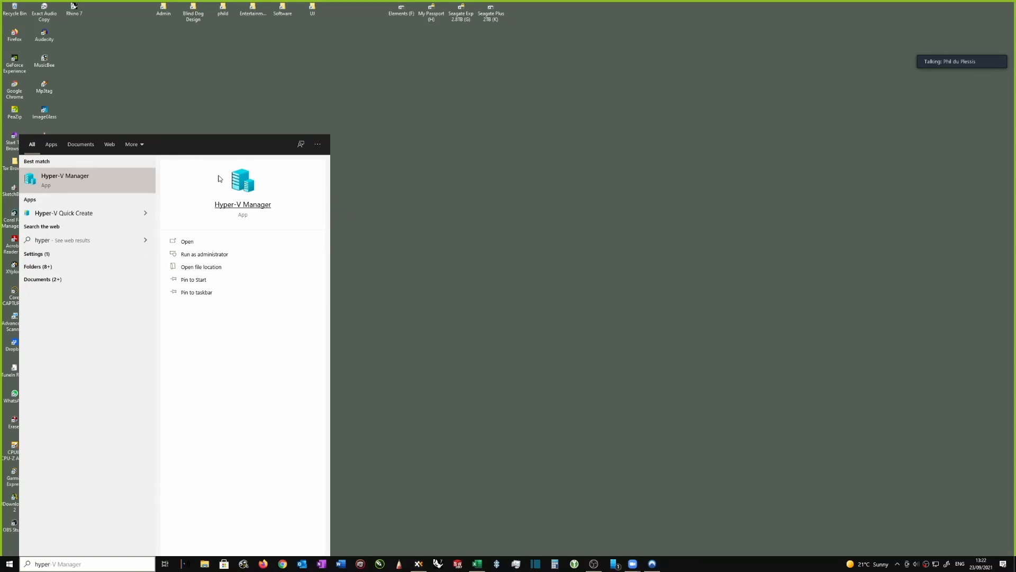
{"action": "left_click", "coordinate": [251, 186]}
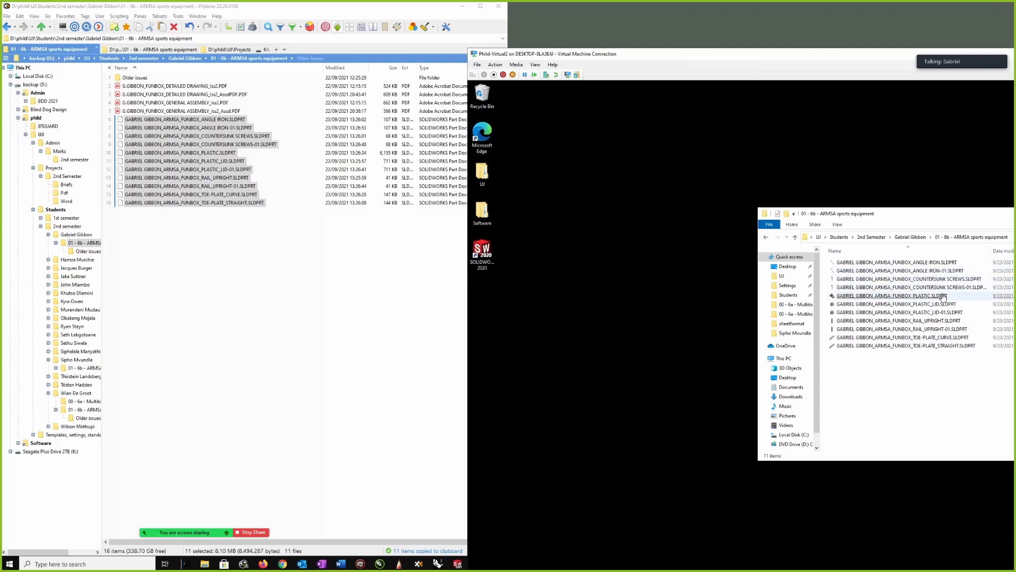
Open the student's FUNBOX_PLASTIC part file in SOLIDWORKS inside the virtual machine.
{"action": "left_click", "coordinate": [936, 298]}
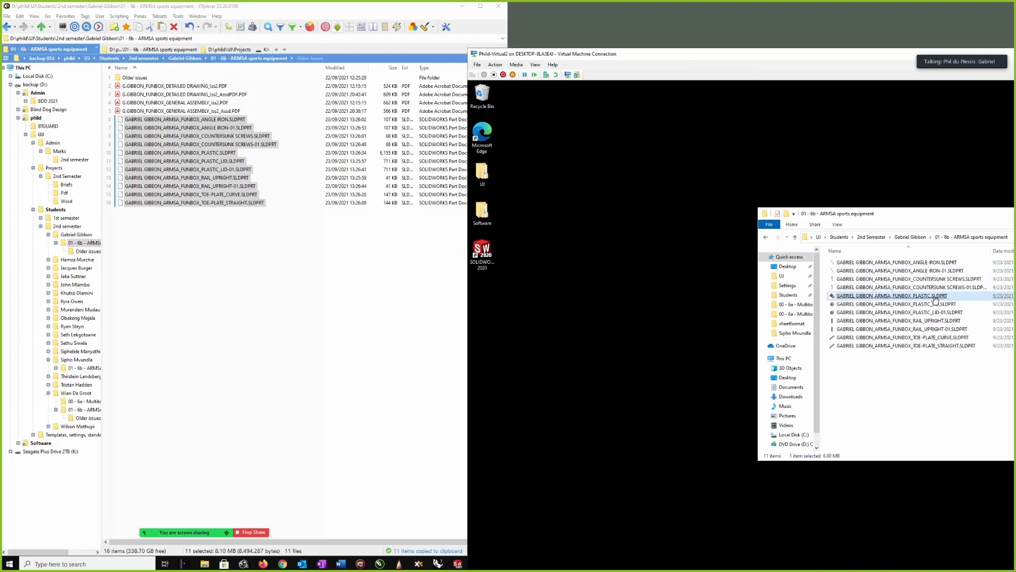
{"action": "left_click", "coordinate": [947, 321]}
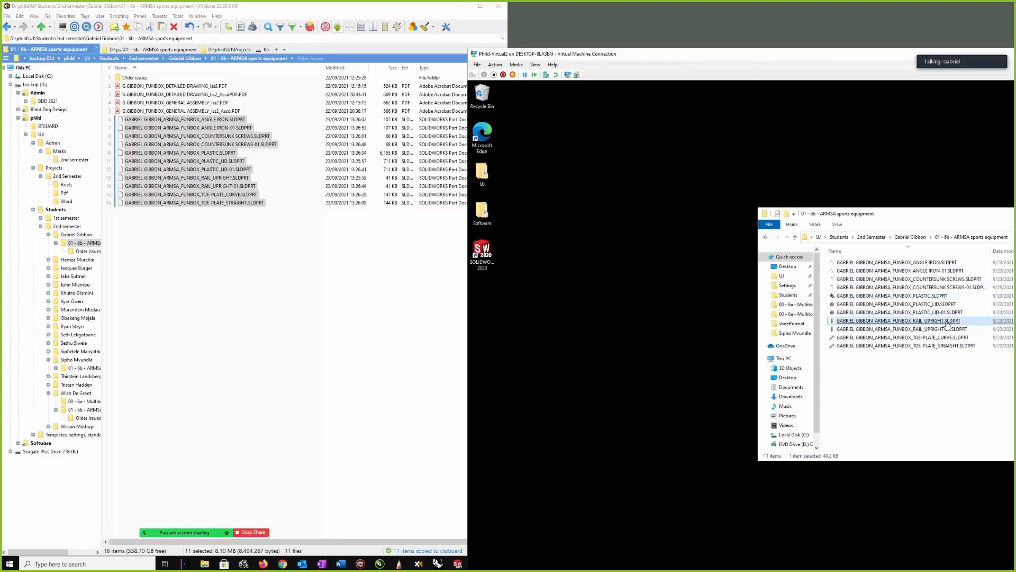
{"action": "left_click", "coordinate": [930, 298]}
{"action": "double_click", "coordinate": [925, 297]}
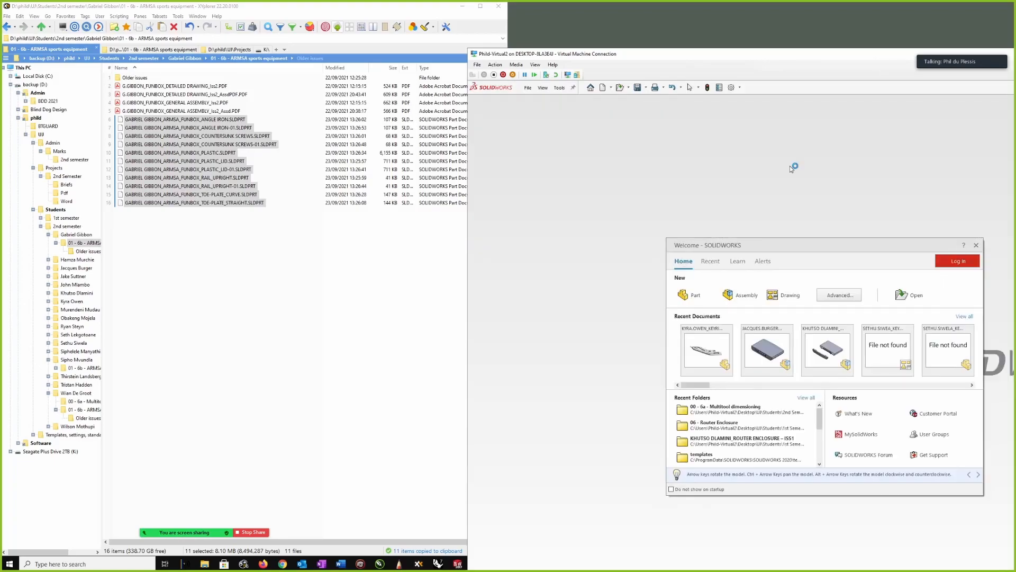
Expand the virtual machine to full screen and collapse the SOLIDWORKS Resources pane.
{"action": "left_click_drag", "start_coordinate": [877, 58], "coordinate": [614, 40]}
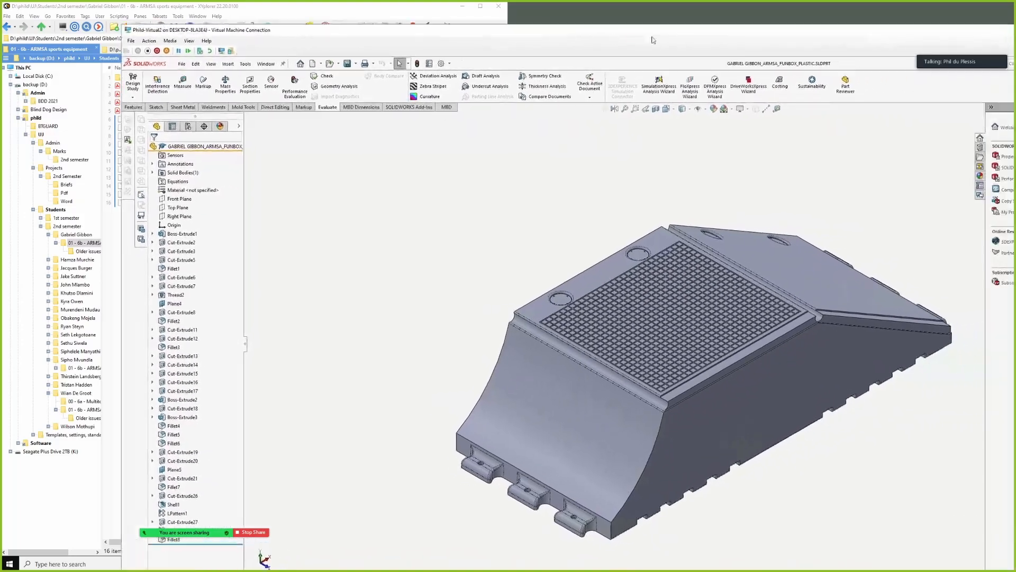
{"action": "double_click", "coordinate": [907, 33]}
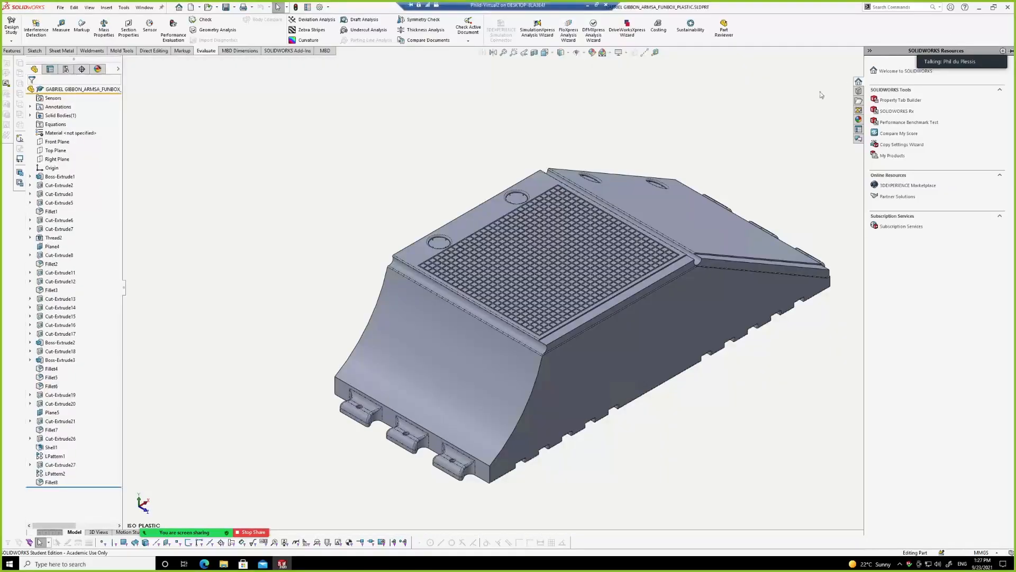
{"action": "left_click", "coordinate": [739, 434]}
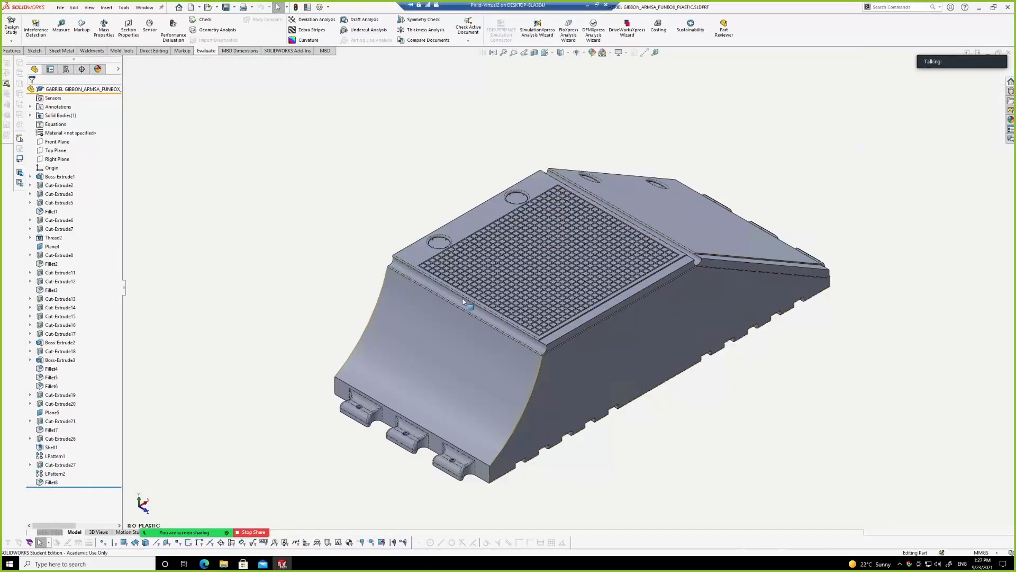
Make a drawing from the funbox plastic part using the A0 - UJ 2021 template.
{"action": "middle_click_drag", "start_coordinate": [453, 196], "coordinate": [310, 119]}
{"action": "left_click", "coordinate": [60, 8]}
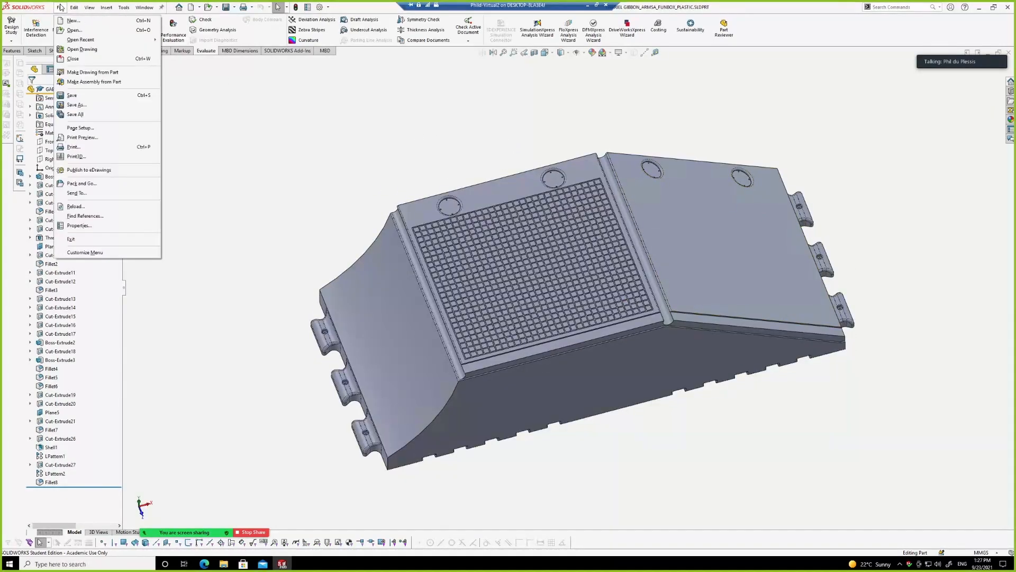
{"action": "left_click", "coordinate": [95, 74]}
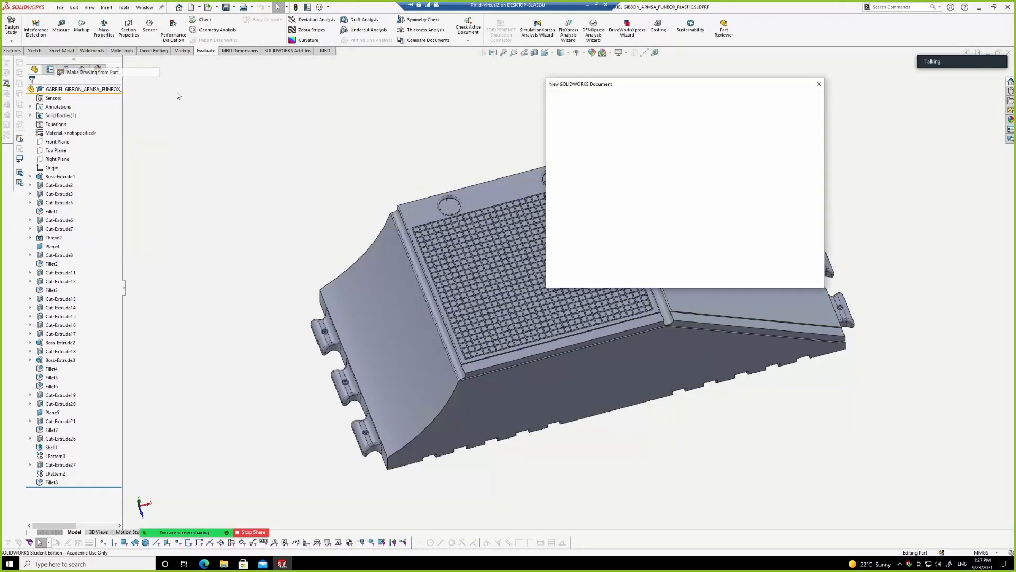
{"action": "left_click", "coordinate": [561, 119]}
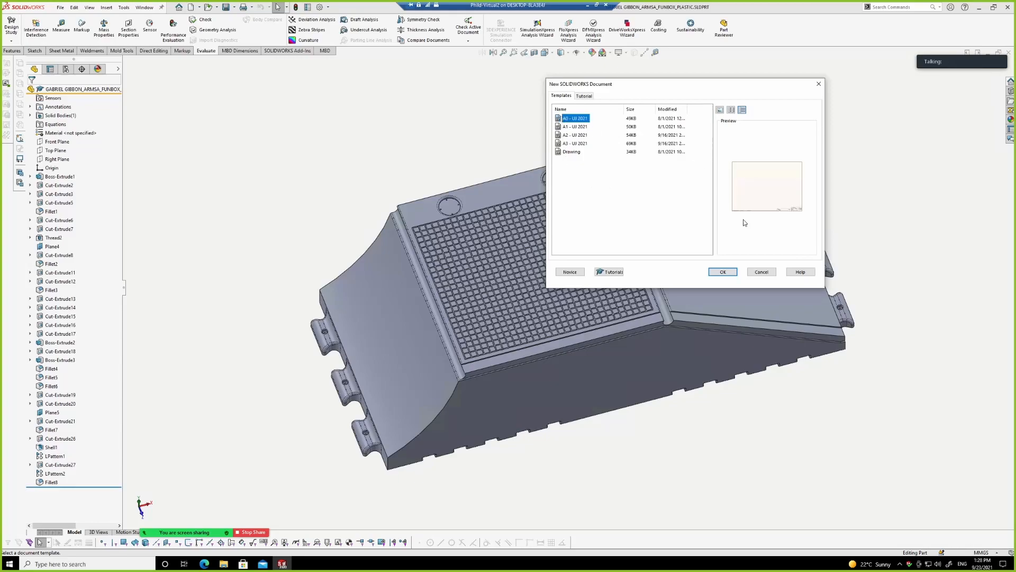
{"action": "left_click", "coordinate": [727, 272]}
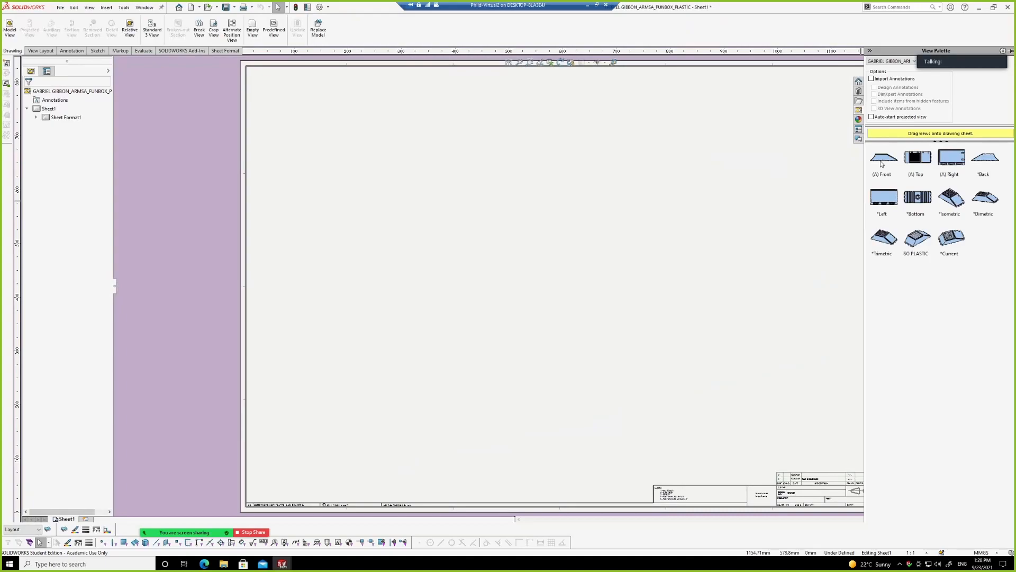
Place the front view of the funbox plastic part on the drawing sheet.
{"action": "left_click_drag", "start_coordinate": [884, 157], "coordinate": [578, 221]}
{"action": "scroll", "coordinate": [578, 218], "scroll_direction": "up", "scroll_amount": 2}
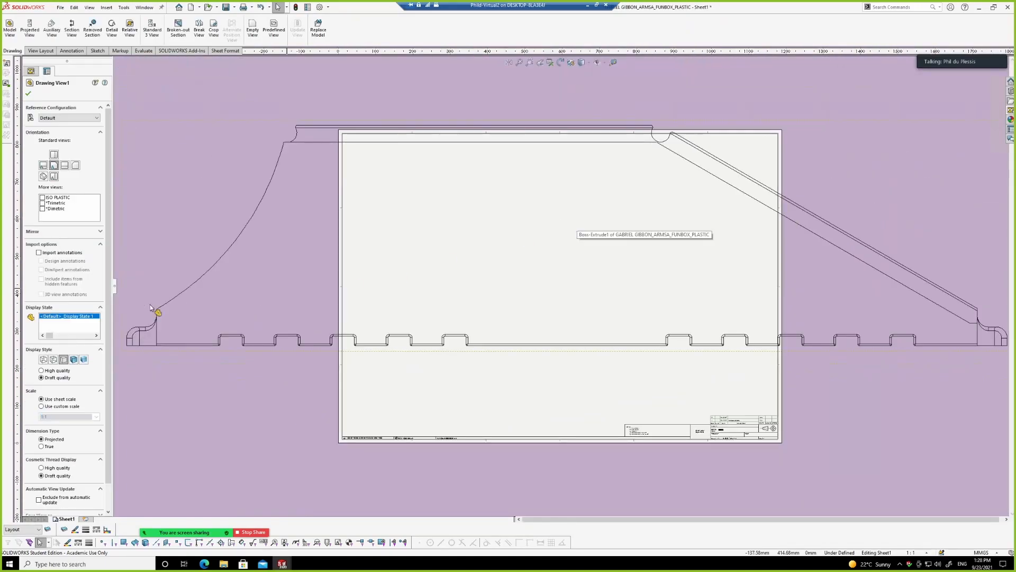
{"action": "mouse_move", "coordinate": [490, 368]}
{"action": "left_mouse_down"}
{"action": "mouse_move", "coordinate": [478, 362]}
{"action": "mouse_move", "coordinate": [481, 351]}
{"action": "left_mouse_up"}
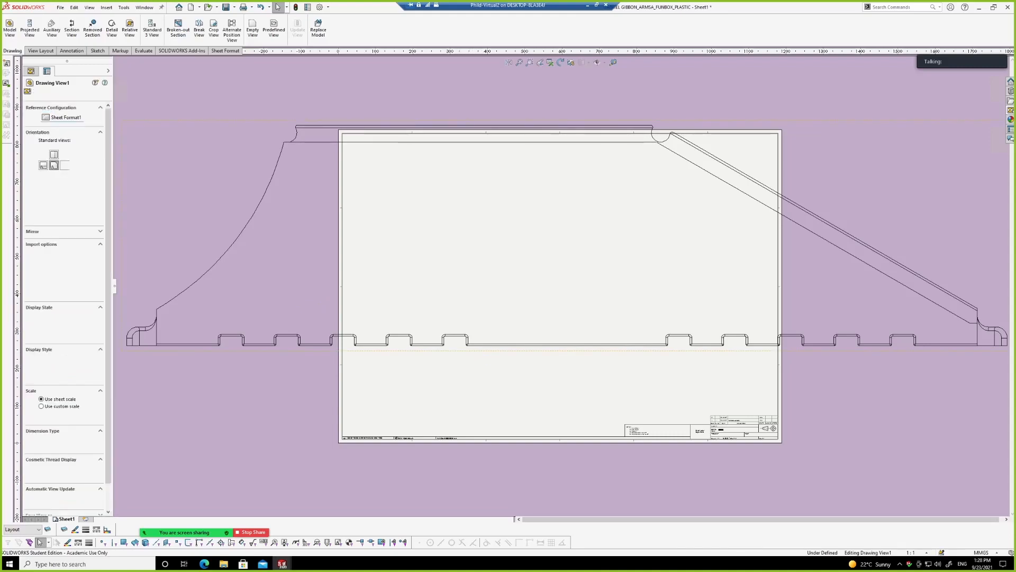
Give the front view a custom scale of 1:5 and move it to the upper-left area of the sheet.
{"action": "left_click", "coordinate": [41, 406]}
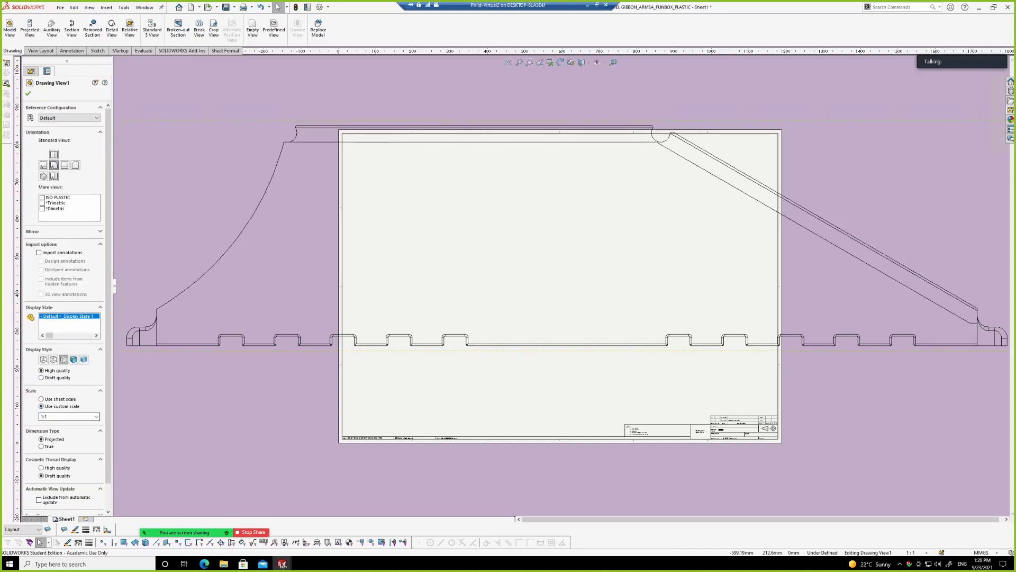
{"action": "left_click", "coordinate": [96, 417]}
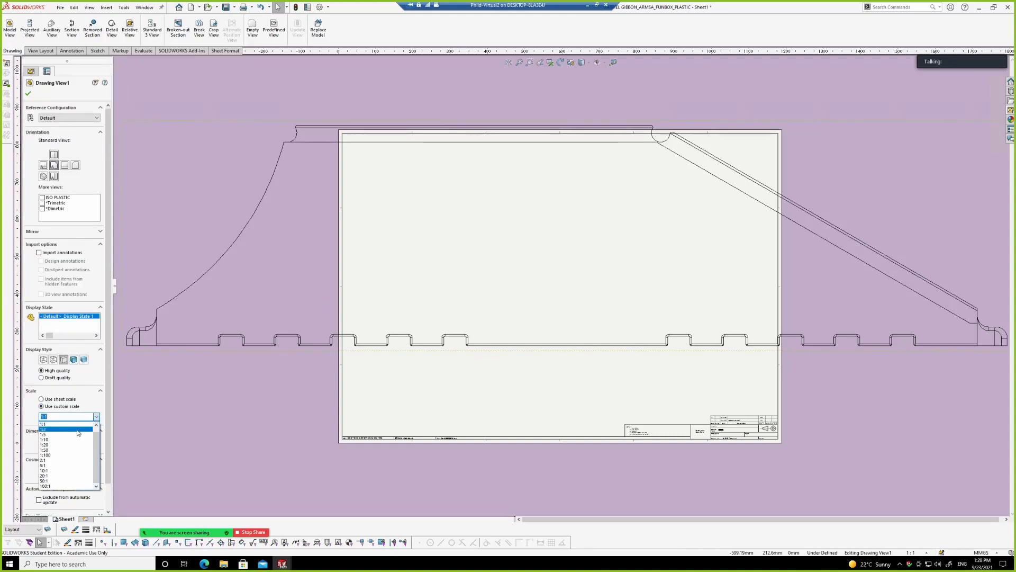
{"action": "left_click", "coordinate": [56, 438]}
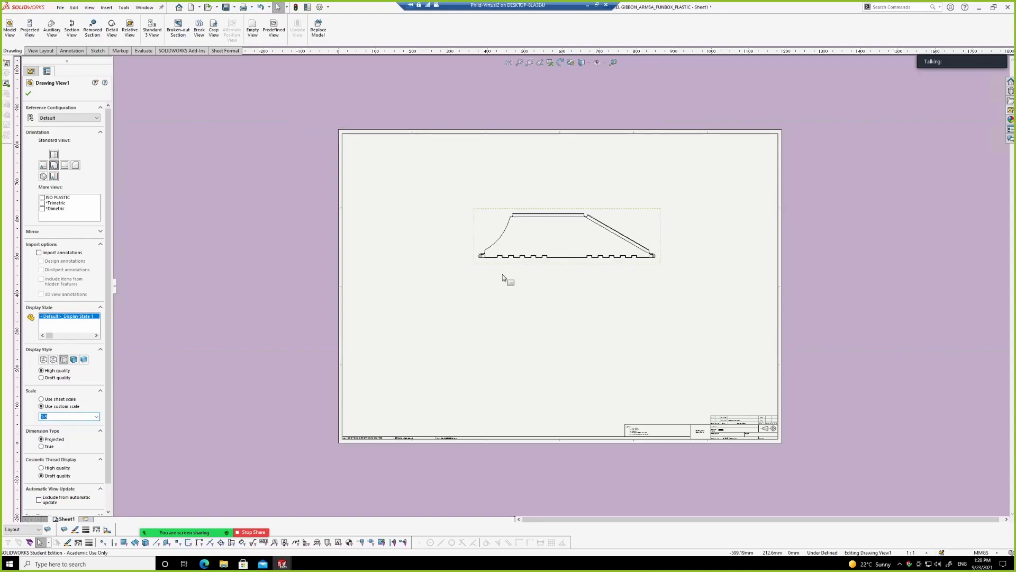
{"action": "mouse_move", "coordinate": [608, 266]}
{"action": "left_mouse_down"}
{"action": "mouse_move", "coordinate": [545, 241]}
{"action": "mouse_move", "coordinate": [549, 231]}
{"action": "left_mouse_up"}
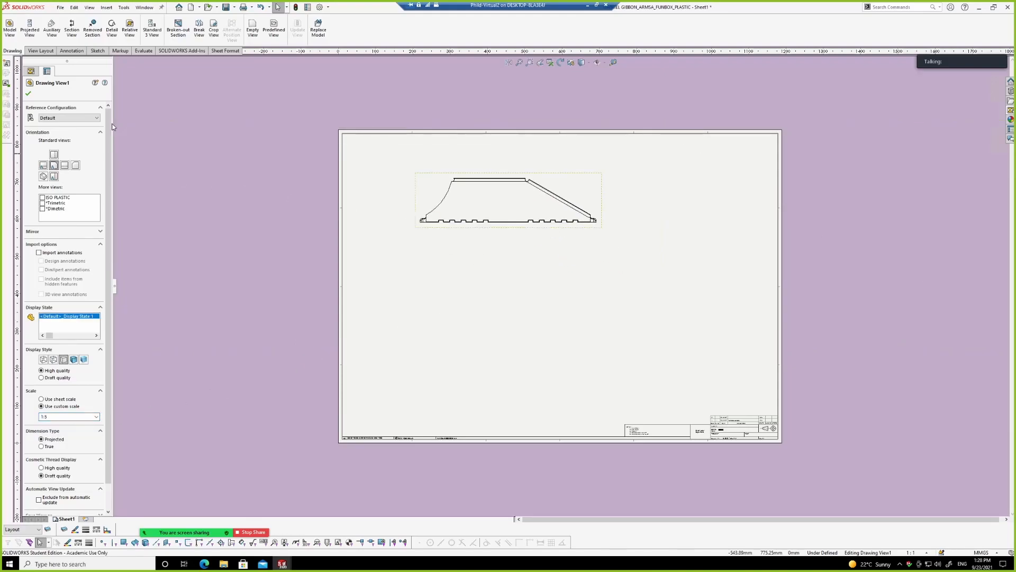
{"action": "left_click", "coordinate": [30, 94]}
Project the top view from the front view and place it directly below.
{"action": "scroll", "coordinate": [395, 154], "scroll_direction": "down", "scroll_amount": 3}
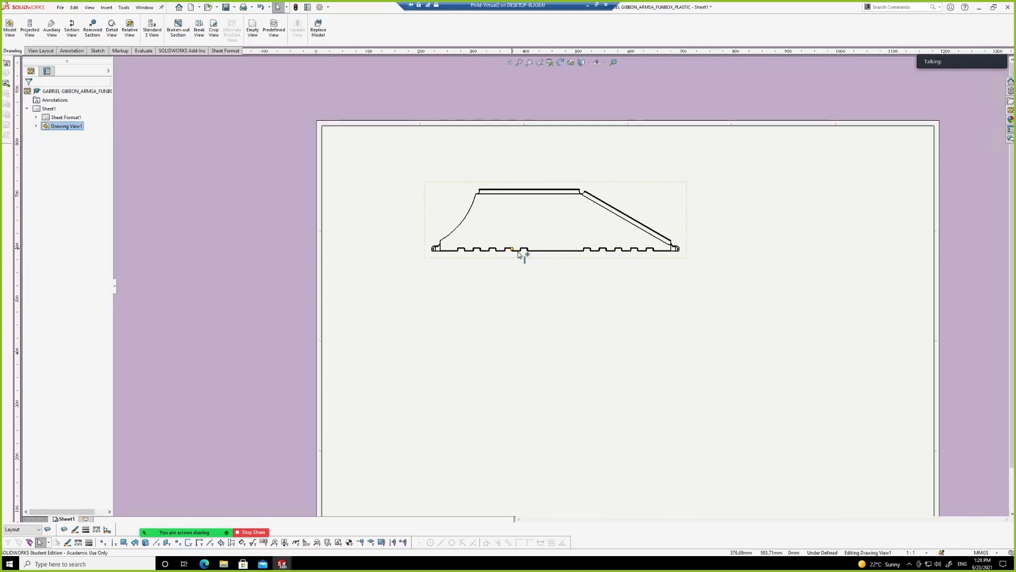
{"action": "left_click", "coordinate": [531, 258]}
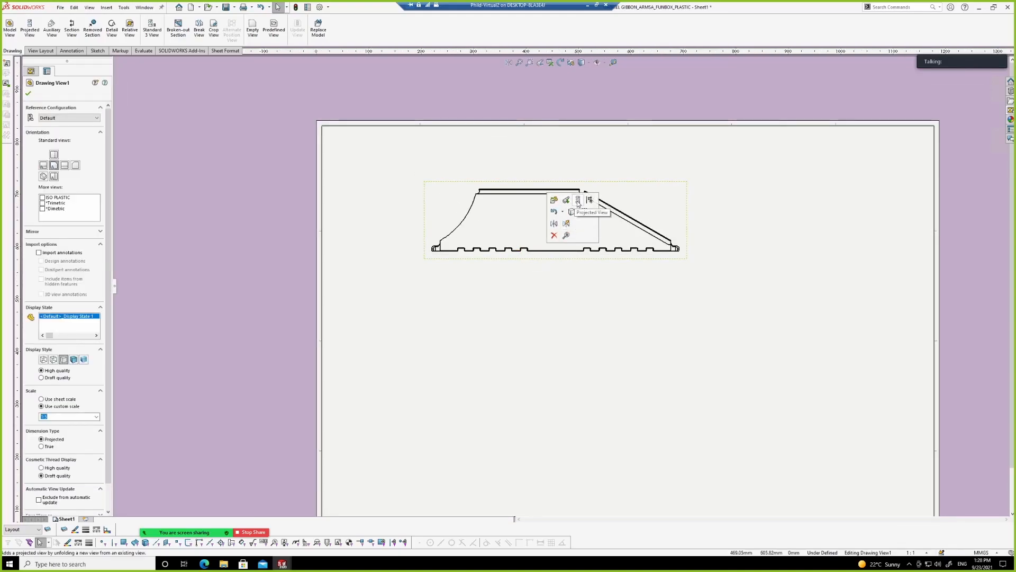
{"action": "left_click", "coordinate": [588, 202]}
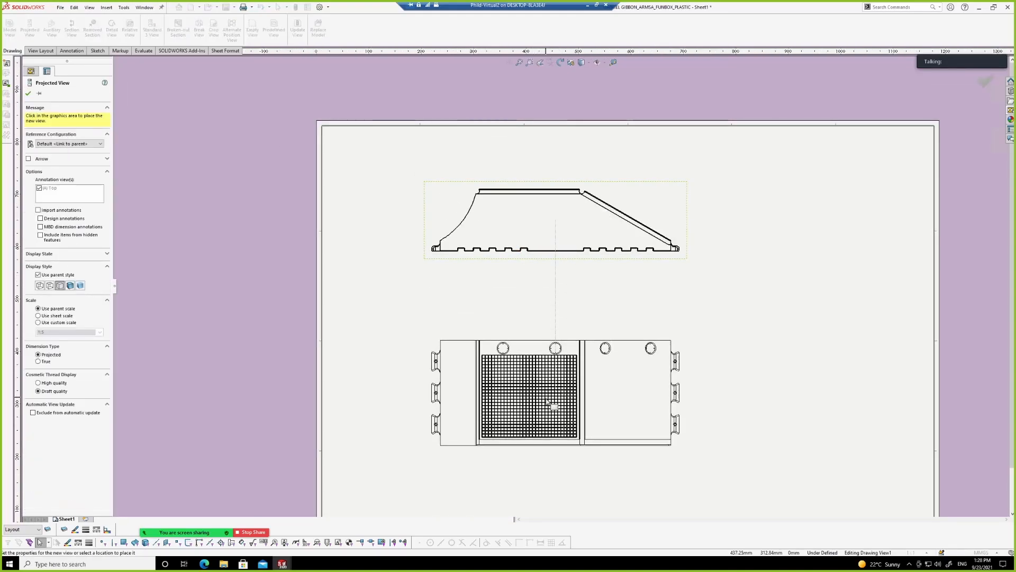
{"action": "left_click", "coordinate": [549, 408]}
{"action": "scroll", "coordinate": [542, 264], "scroll_direction": "down", "scroll_amount": 2}
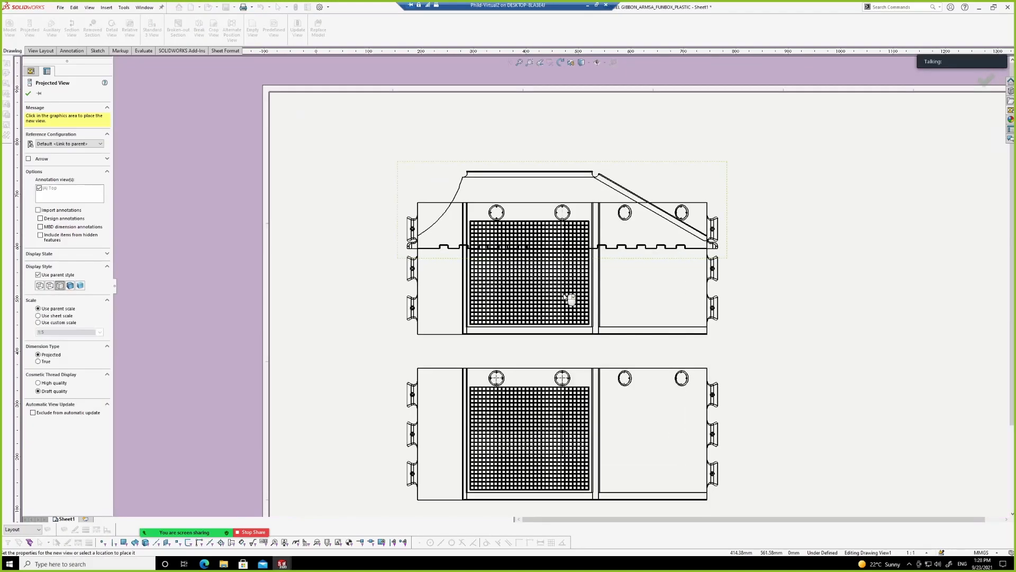
{"action": "key", "text": "Escape"}
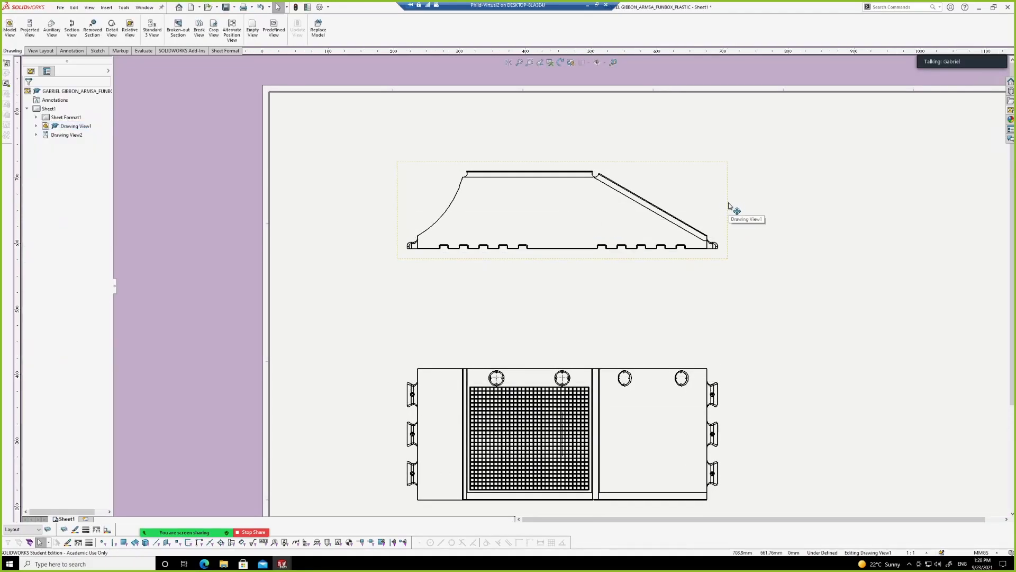
Project a side view from the front view and place it to its right on the sheet.
{"action": "left_click", "coordinate": [731, 209]}
{"action": "left_click", "coordinate": [776, 144]}
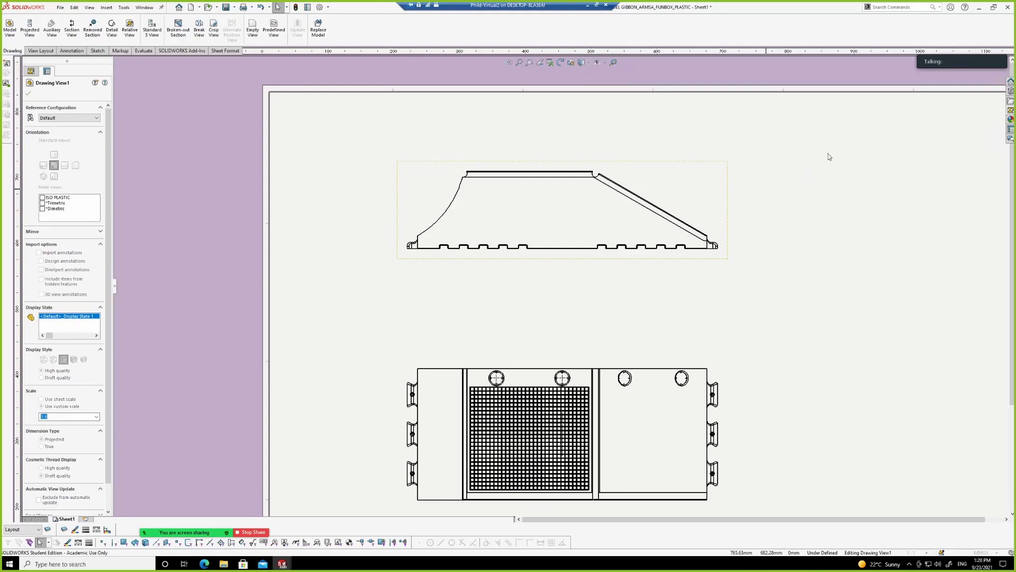
{"action": "left_click", "coordinate": [894, 217]}
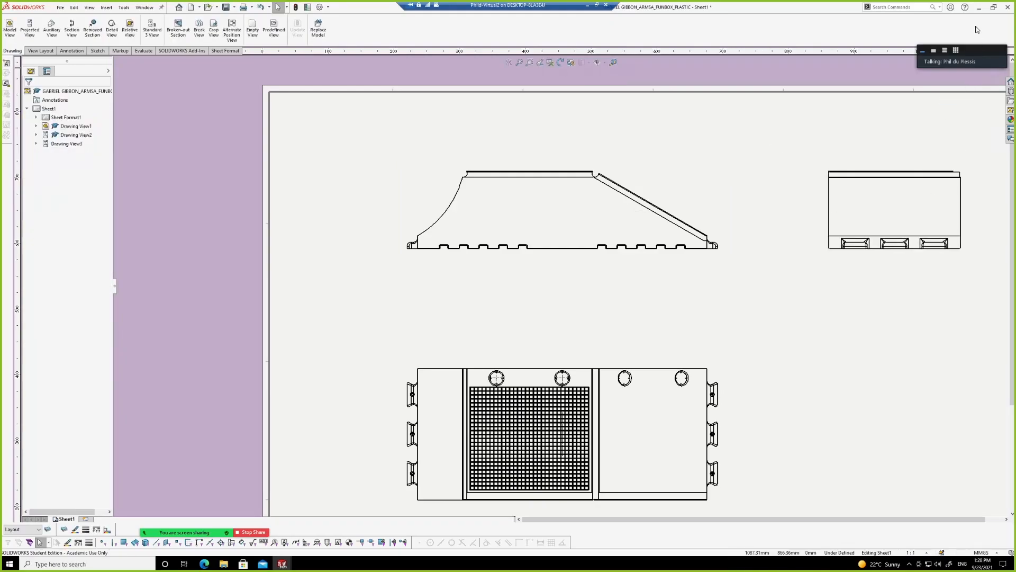
Minimise and restore the virtual machine, and move the front view with its aligned top view towards the sheet's left edge.
{"action": "left_click", "coordinate": [589, 5]}
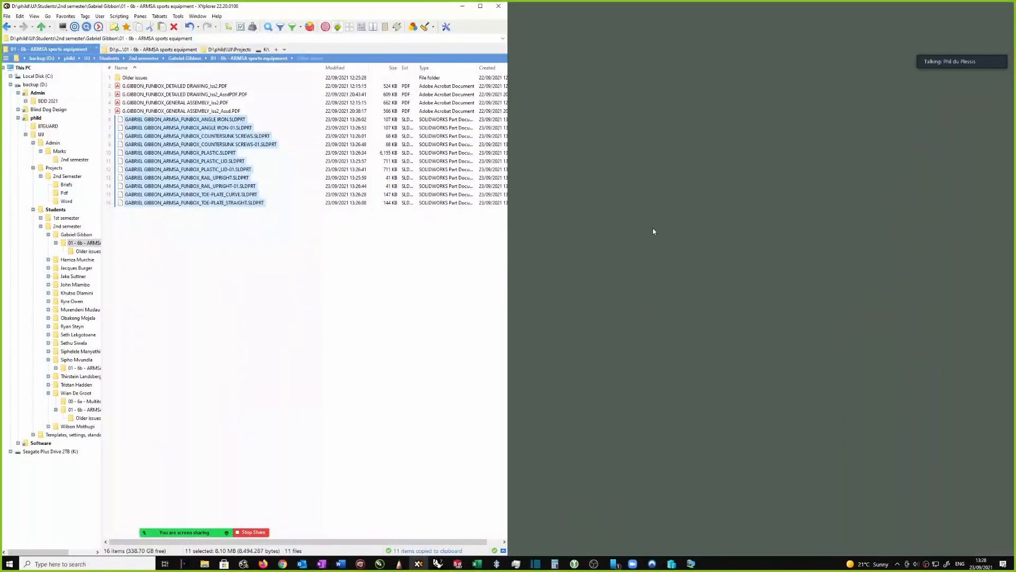
{"action": "left_click", "coordinate": [690, 565]}
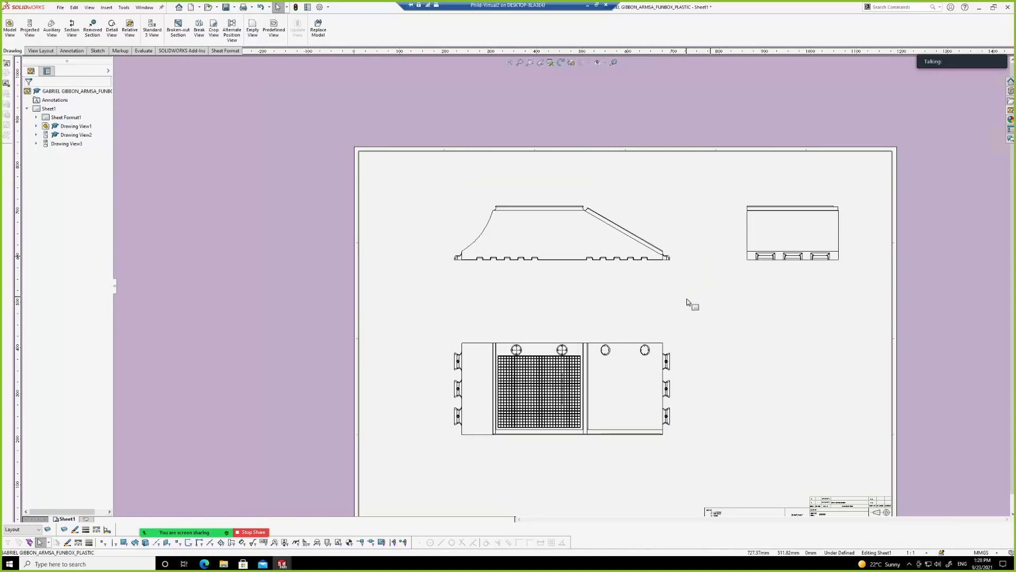
{"action": "scroll", "coordinate": [670, 278], "scroll_direction": "down", "scroll_amount": 1}
{"action": "left_click_drag", "start_coordinate": [666, 274], "coordinate": [601, 263]}
{"action": "scroll", "coordinate": [443, 261], "scroll_direction": "down", "scroll_amount": 5}
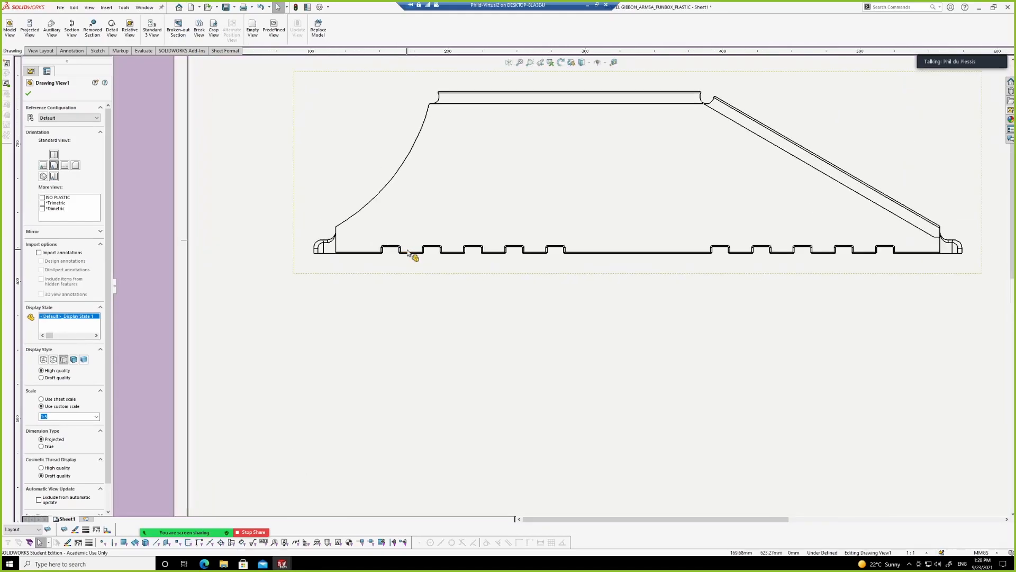
Dismiss the meeting time-limit notice covering the drawing.
{"action": "scroll", "coordinate": [377, 244], "scroll_direction": "up", "scroll_amount": 2}
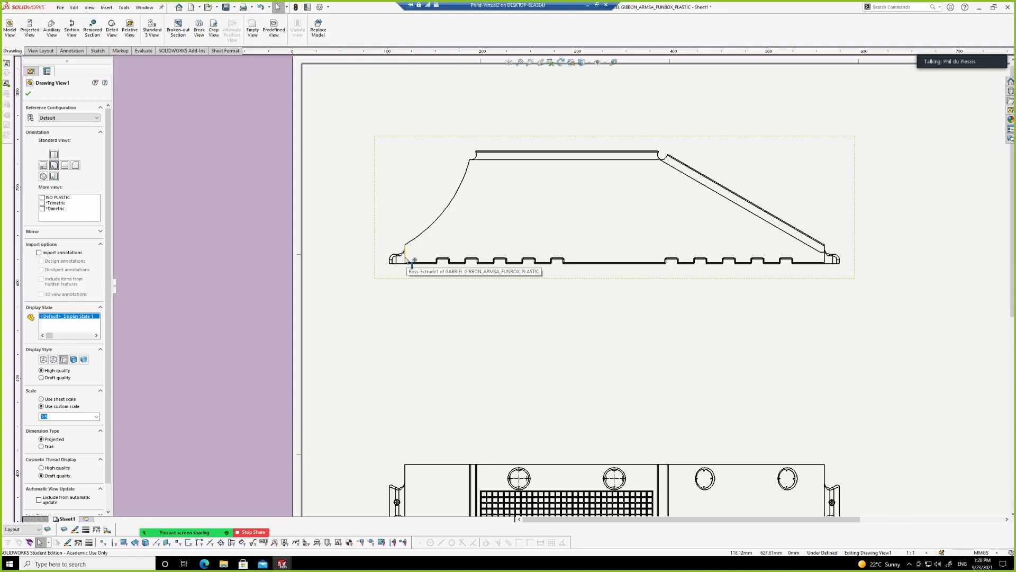
{"action": "scroll", "coordinate": [414, 250], "scroll_direction": "up", "scroll_amount": 1}
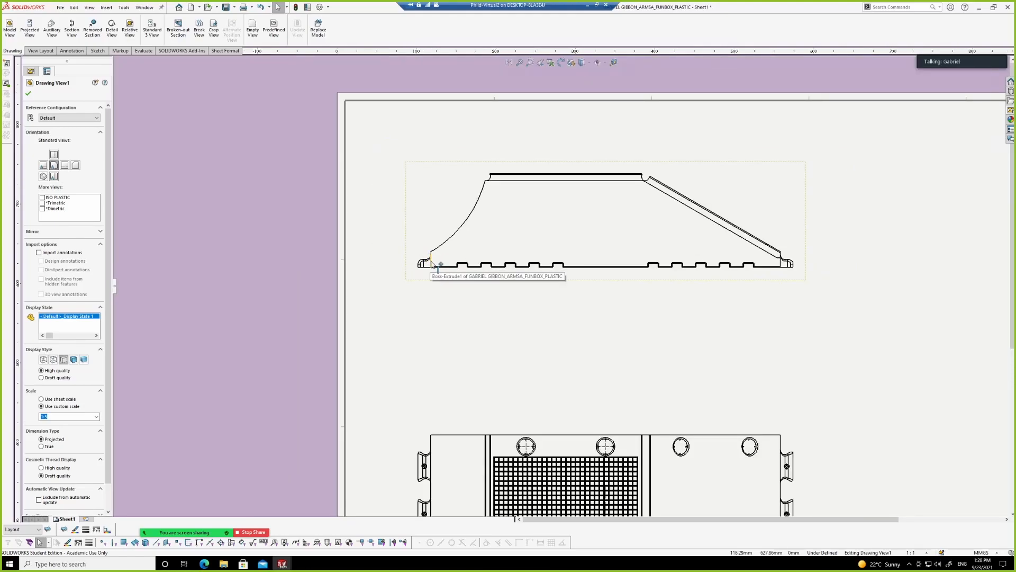
{"action": "scroll", "coordinate": [492, 288], "scroll_direction": "up", "scroll_amount": 3}
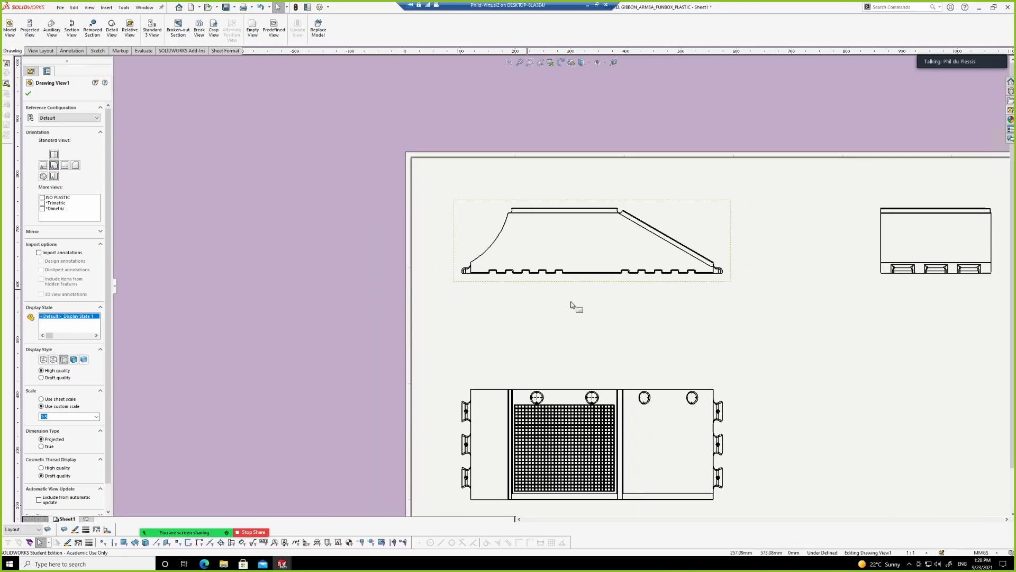
{"action": "scroll", "coordinate": [585, 449], "scroll_direction": "down", "scroll_amount": 1}
{"action": "scroll", "coordinate": [585, 449], "scroll_direction": "down", "scroll_amount": 1}
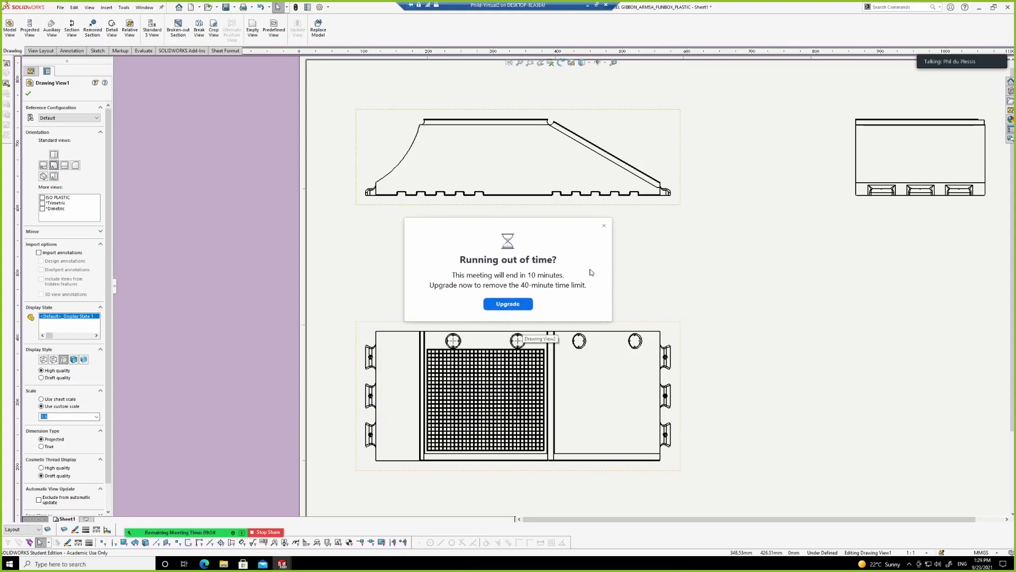
{"action": "left_click", "coordinate": [604, 226]}
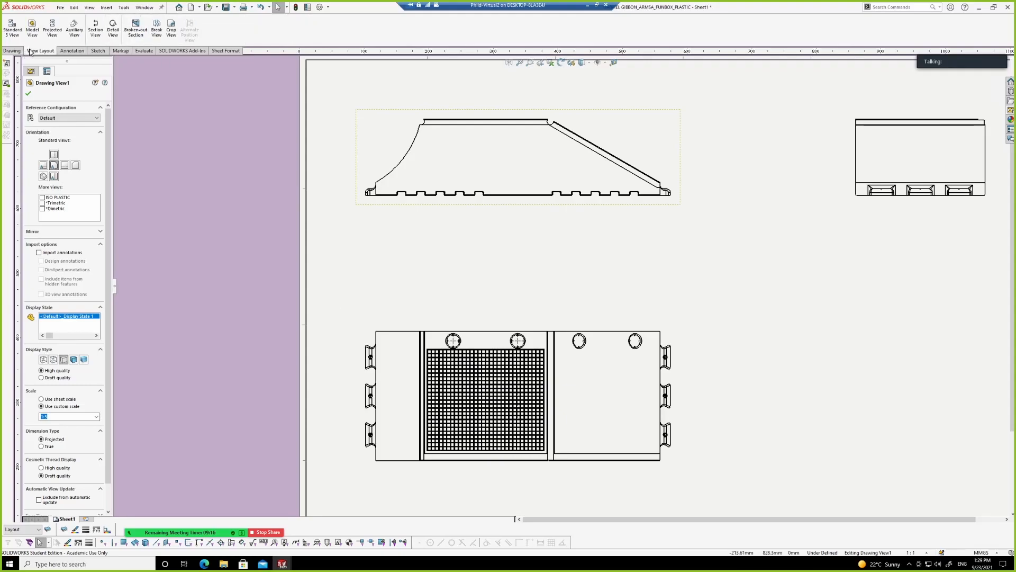
Insert a horizontal centerline midway between the top view's long outer edges and extend its right end past the hinge tabs.
{"action": "left_click", "coordinate": [71, 51]}
{"action": "left_click", "coordinate": [309, 30]}
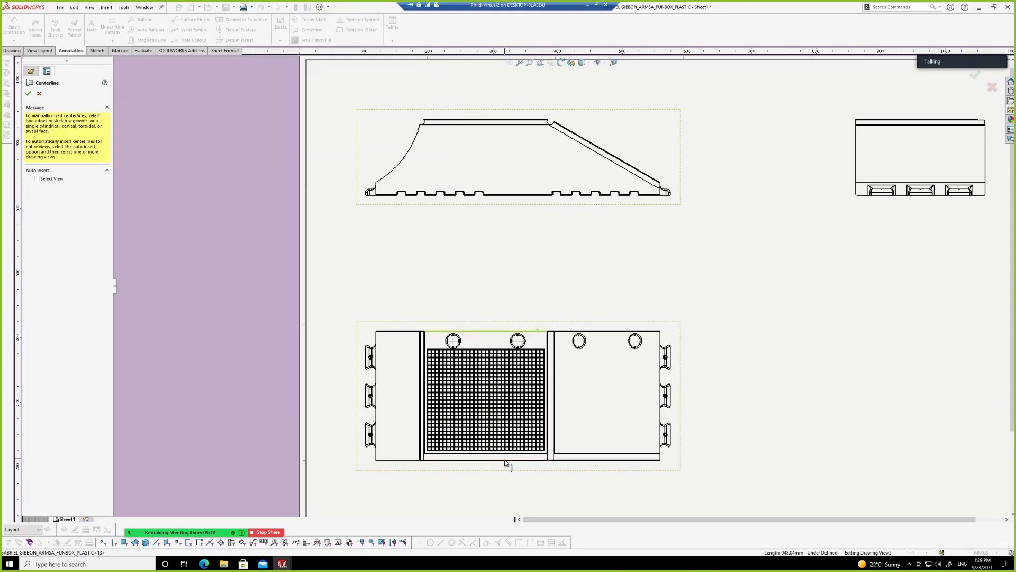
{"action": "scroll", "coordinate": [508, 466], "scroll_direction": "up", "scroll_amount": 5}
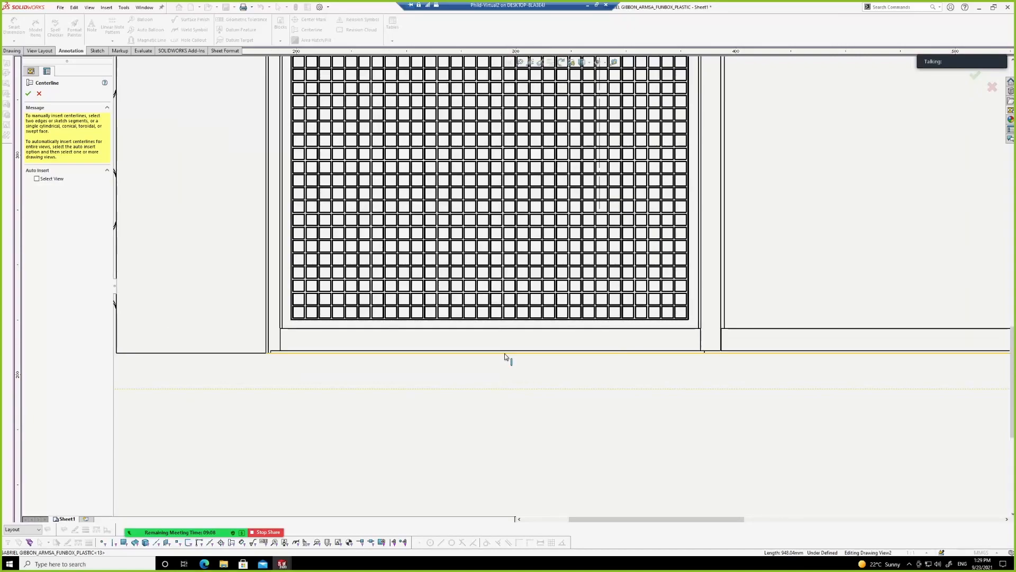
{"action": "scroll", "coordinate": [506, 358], "scroll_direction": "down", "scroll_amount": 5}
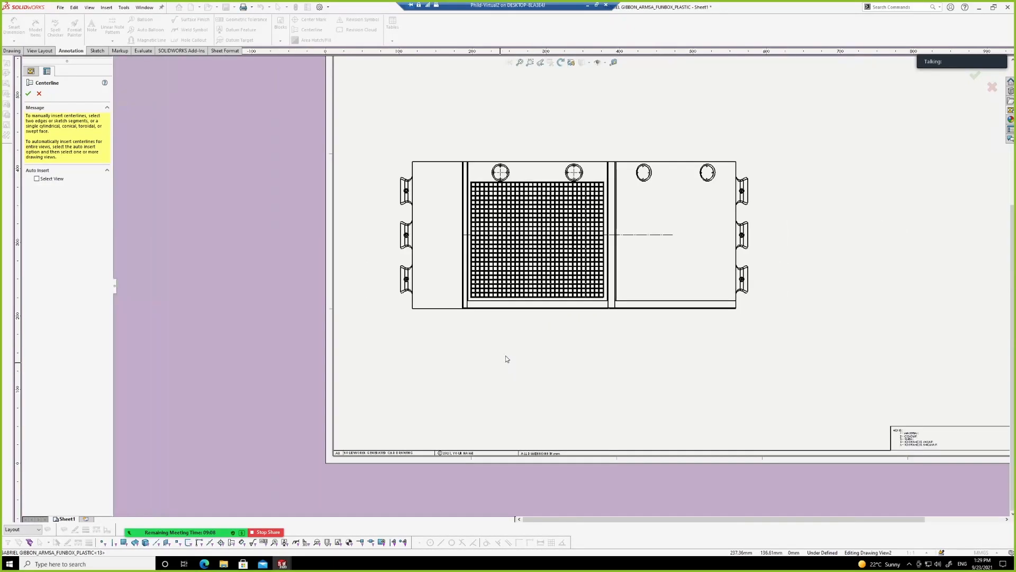
{"action": "left_click", "coordinate": [670, 235]}
{"action": "left_click_drag", "start_coordinate": [673, 235], "coordinate": [822, 235]}
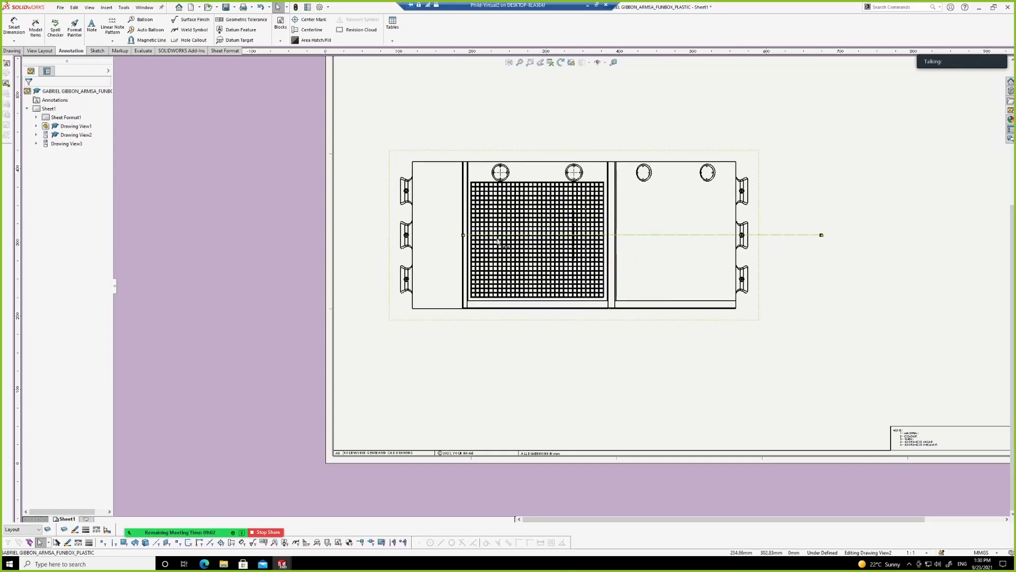
Extend the top view's centerline past the hinge tabs at its left end.
{"action": "left_click_drag", "start_coordinate": [464, 235], "coordinate": [443, 235]}
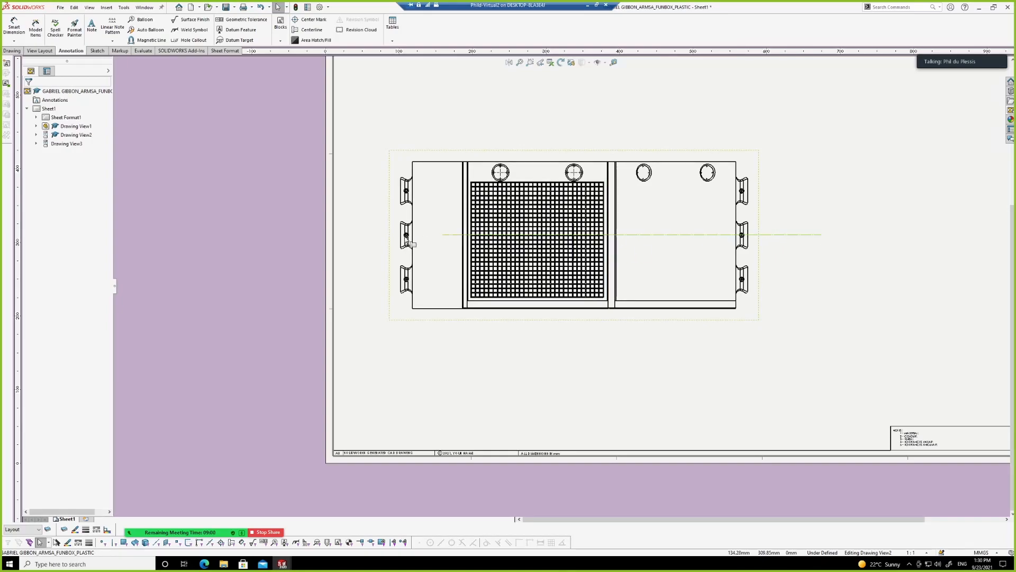
{"action": "left_click_drag", "start_coordinate": [353, 239], "coordinate": [351, 239]}
{"action": "scroll", "coordinate": [351, 239], "scroll_direction": "up", "scroll_amount": 1}
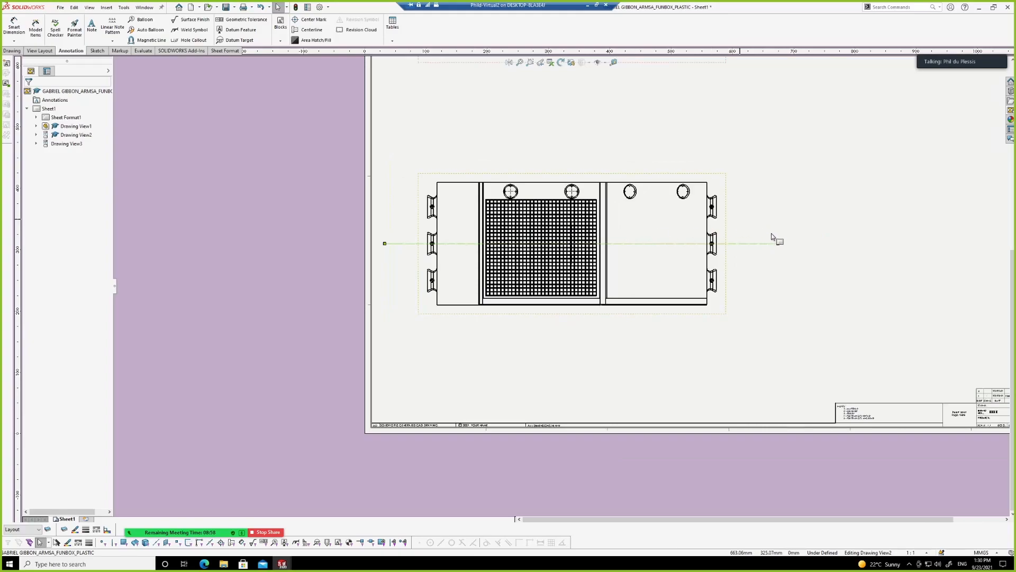
{"action": "scroll", "coordinate": [771, 233], "scroll_direction": "down", "scroll_amount": 1}
{"action": "left_click", "coordinate": [761, 213]}
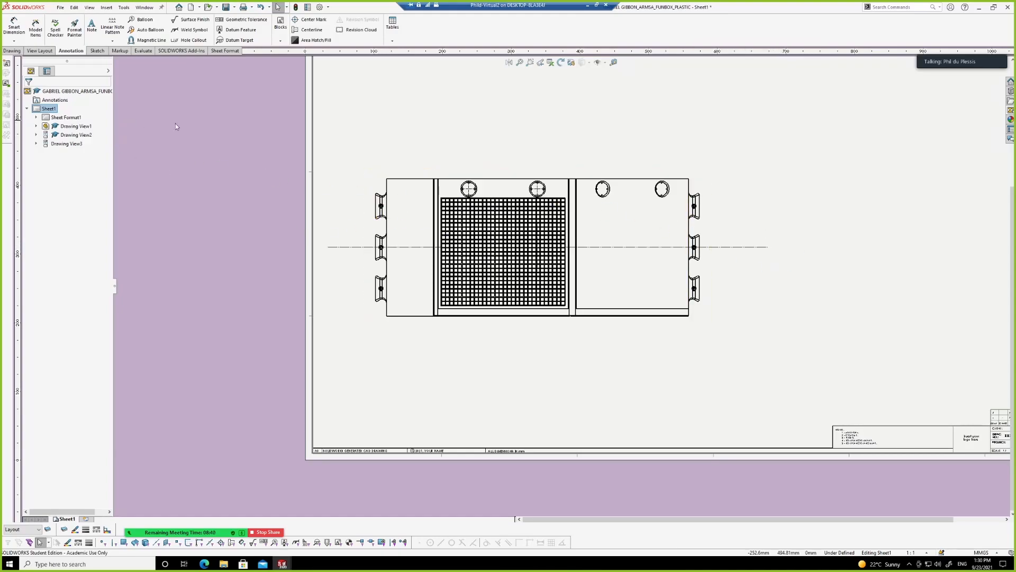
Create a note containing the centerline symbol and place it at the left end of the top view's centerline.
{"action": "left_click", "coordinate": [93, 24]}
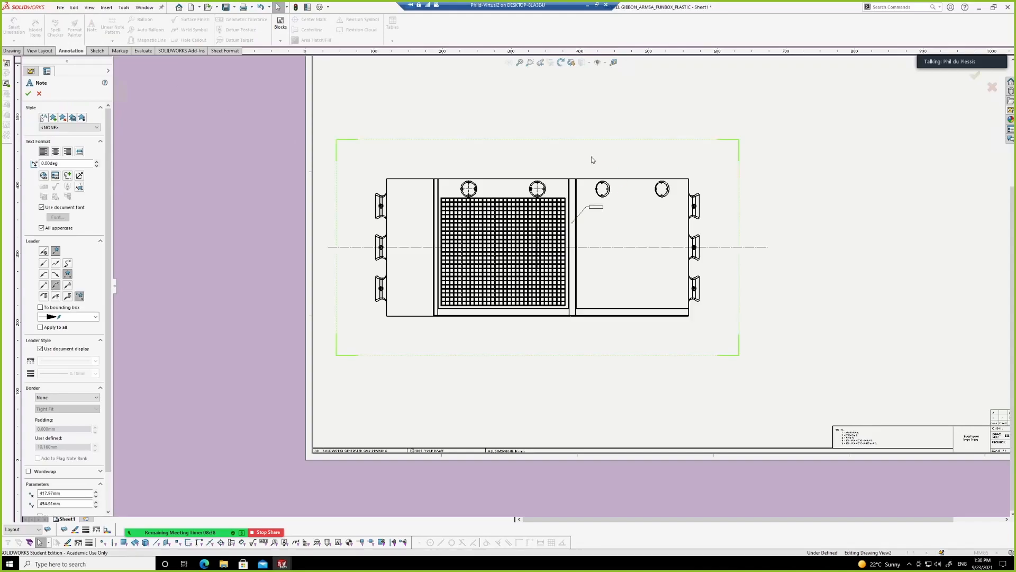
{"action": "left_click", "coordinate": [160, 186]}
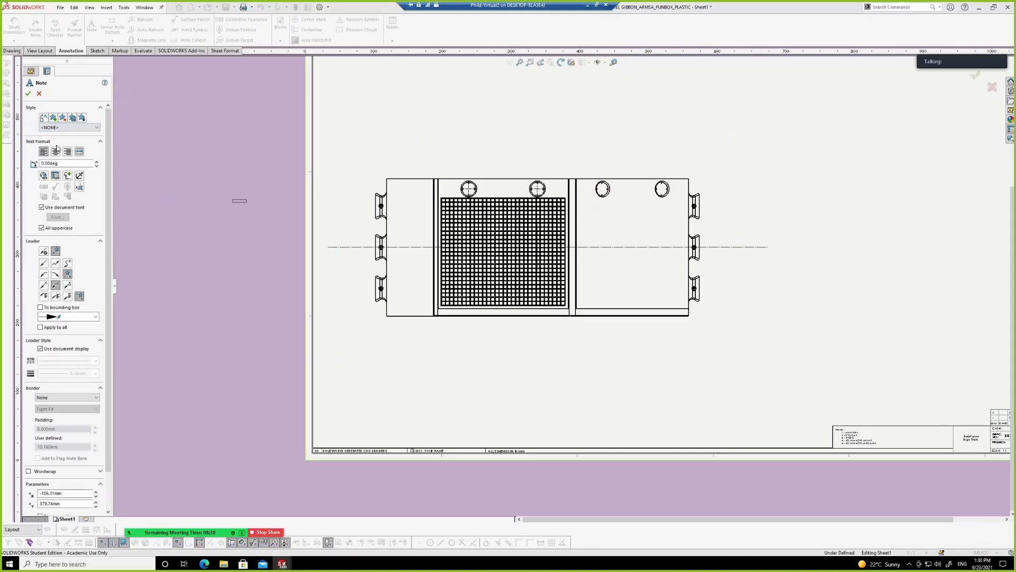
{"action": "left_click", "coordinate": [69, 176]}
{"action": "left_click", "coordinate": [70, 187]}
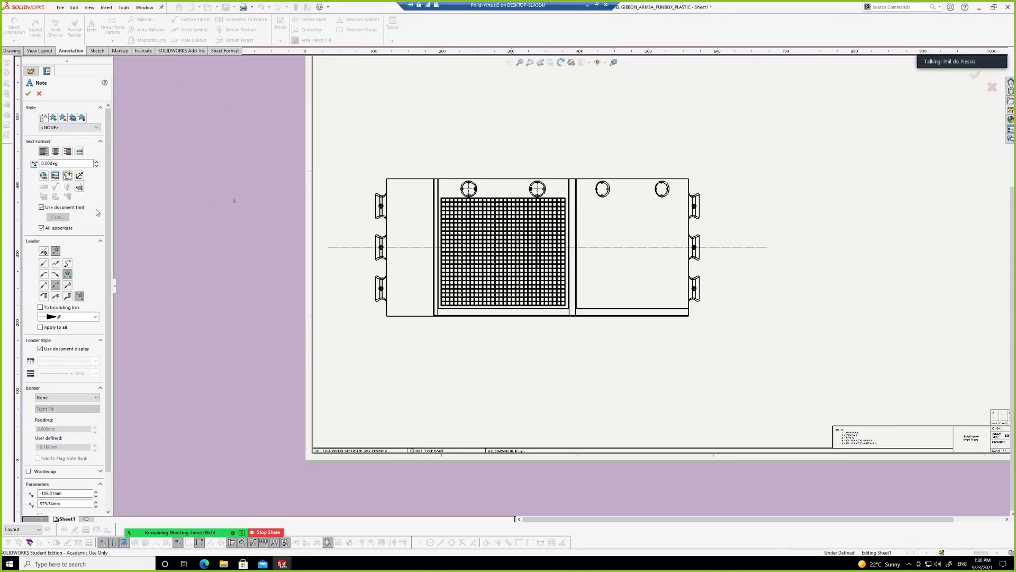
{"action": "left_click", "coordinate": [325, 249]}
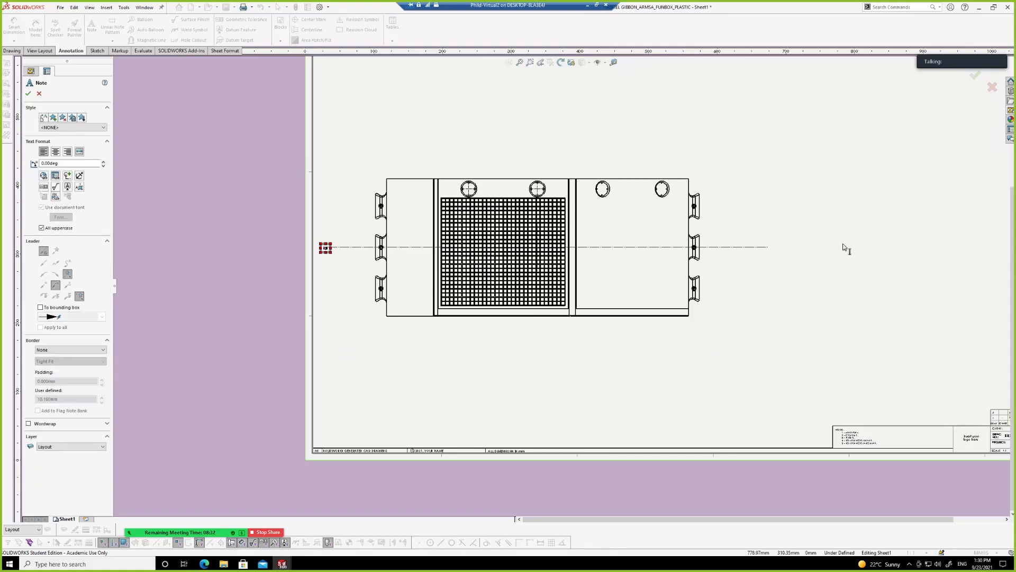
Place a second centerline symbol note at the right end of the top view's centerline and finish the Note command.
{"action": "left_click", "coordinate": [770, 254]}
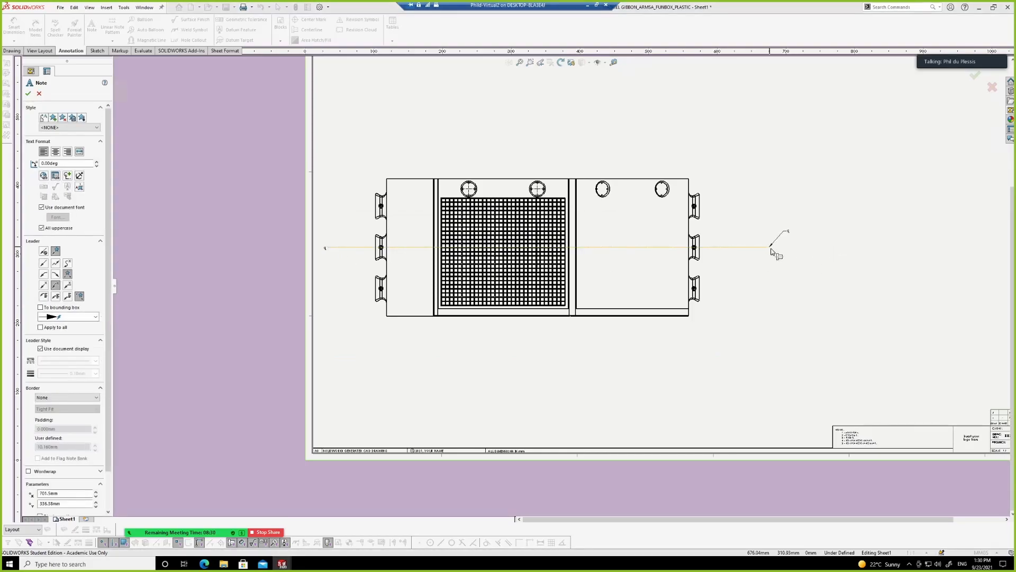
{"action": "left_click", "coordinate": [771, 255]}
{"action": "scroll", "coordinate": [784, 255], "scroll_direction": "down", "scroll_amount": 1}
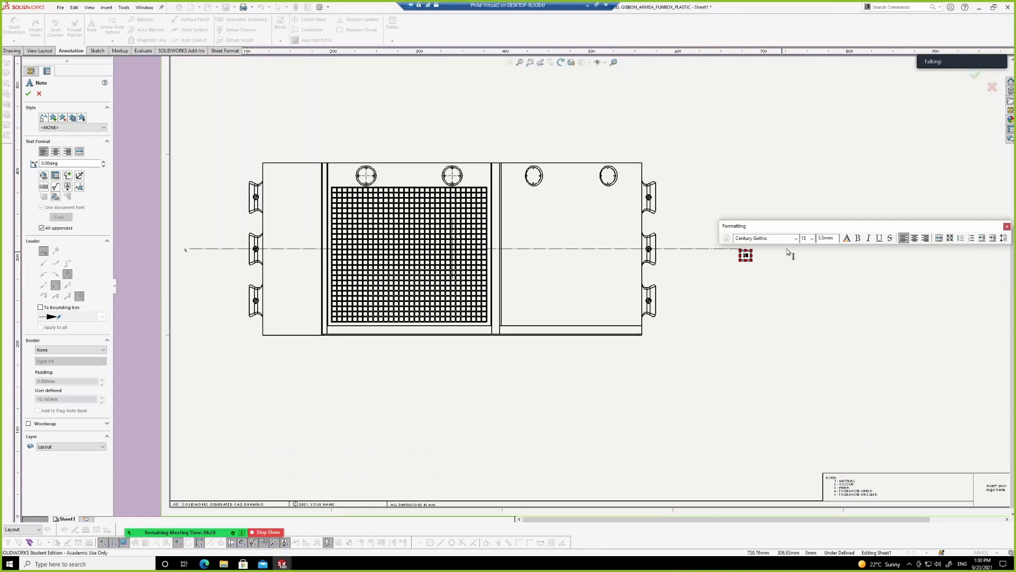
{"action": "left_click", "coordinate": [787, 254]}
{"action": "key", "text": "Escape"}
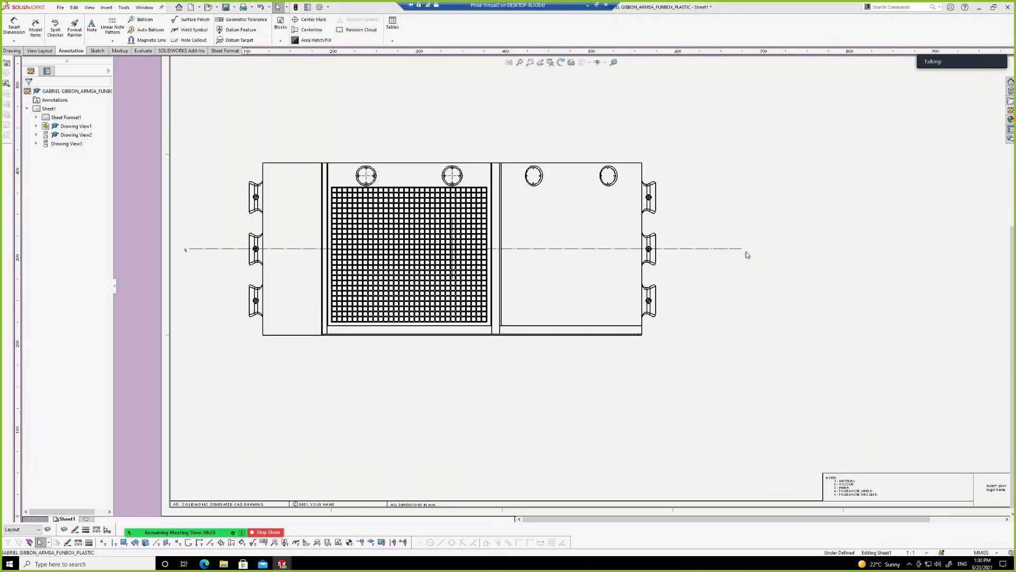
{"action": "scroll", "coordinate": [340, 248], "scroll_direction": "up", "scroll_amount": 1}
{"action": "key", "text": "Escape"}
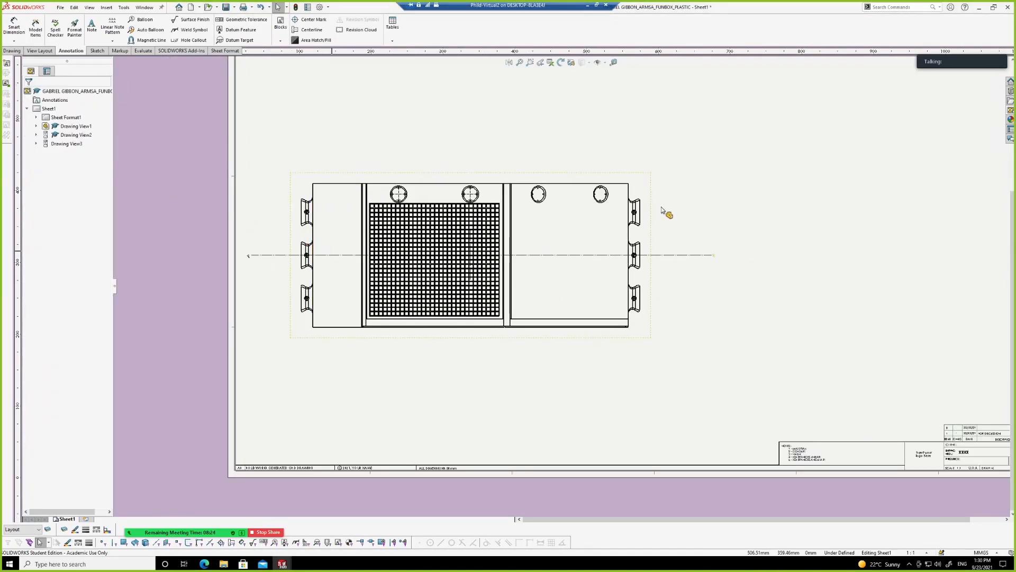
Attach datum feature A to the top view's left end edge, with its label above and left of the part.
{"action": "scroll", "coordinate": [668, 208], "scroll_direction": "up", "scroll_amount": 2}
{"action": "scroll", "coordinate": [668, 240], "scroll_direction": "down", "scroll_amount": 1}
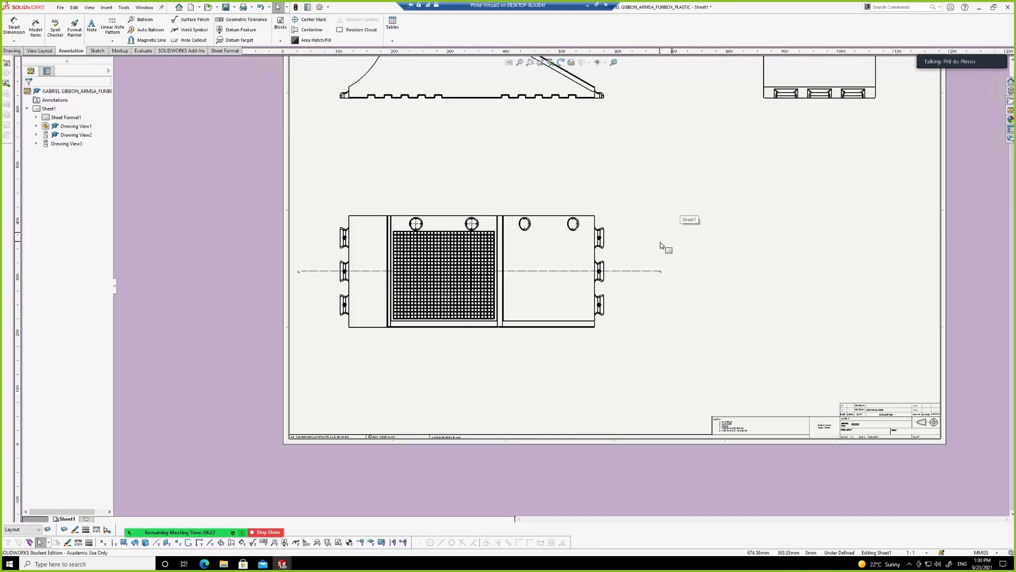
{"action": "scroll", "coordinate": [643, 229], "scroll_direction": "down", "scroll_amount": 1}
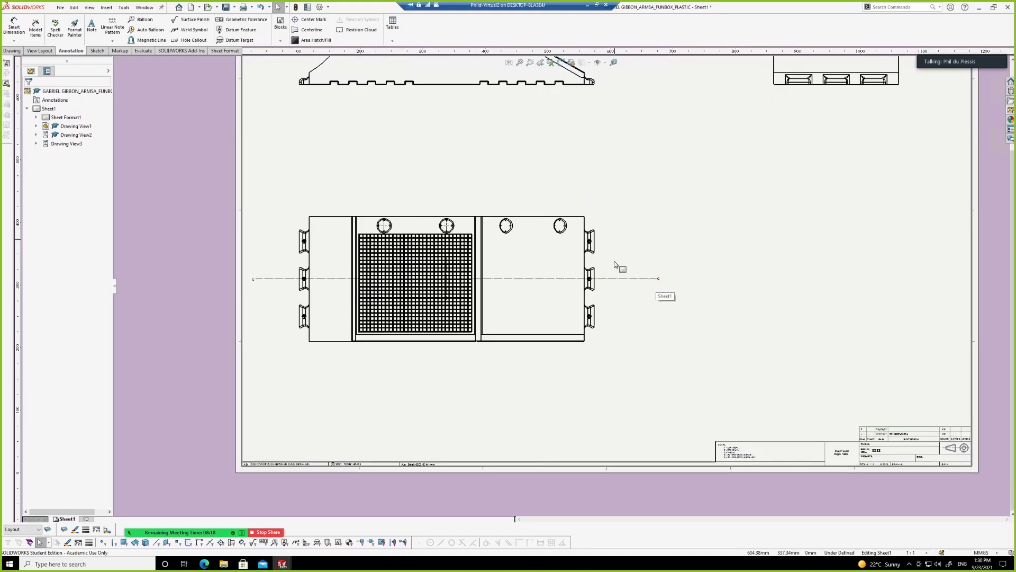
{"action": "scroll", "coordinate": [612, 264], "scroll_direction": "down", "scroll_amount": 1}
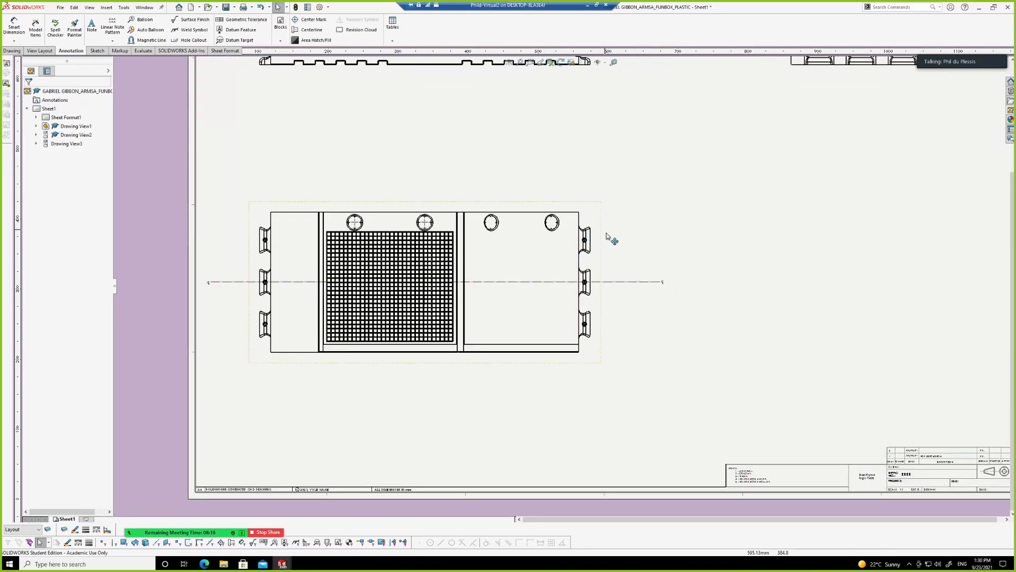
{"action": "scroll", "coordinate": [659, 282], "scroll_direction": "down", "scroll_amount": 1}
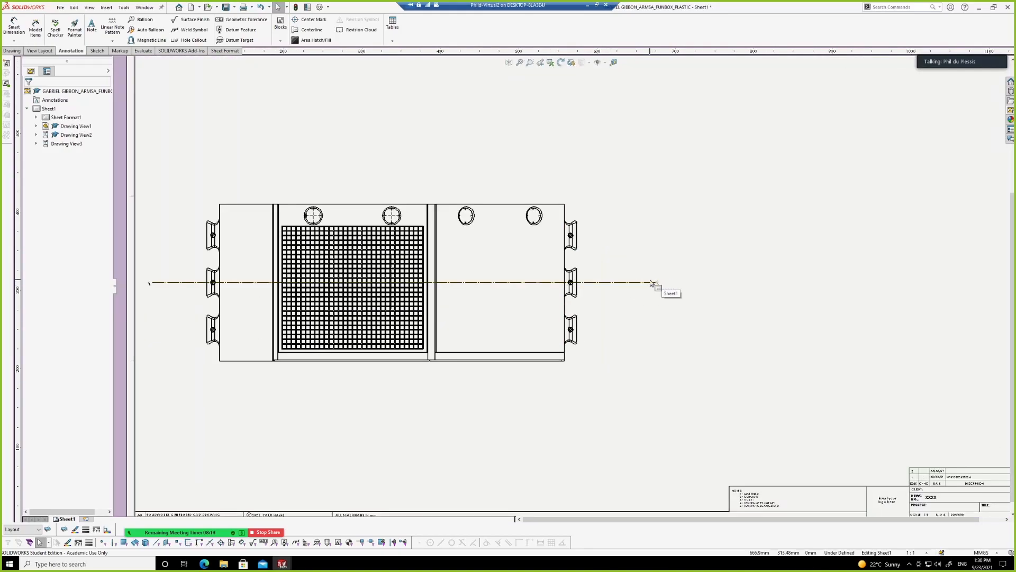
{"action": "scroll", "coordinate": [644, 283], "scroll_direction": "up", "scroll_amount": 1}
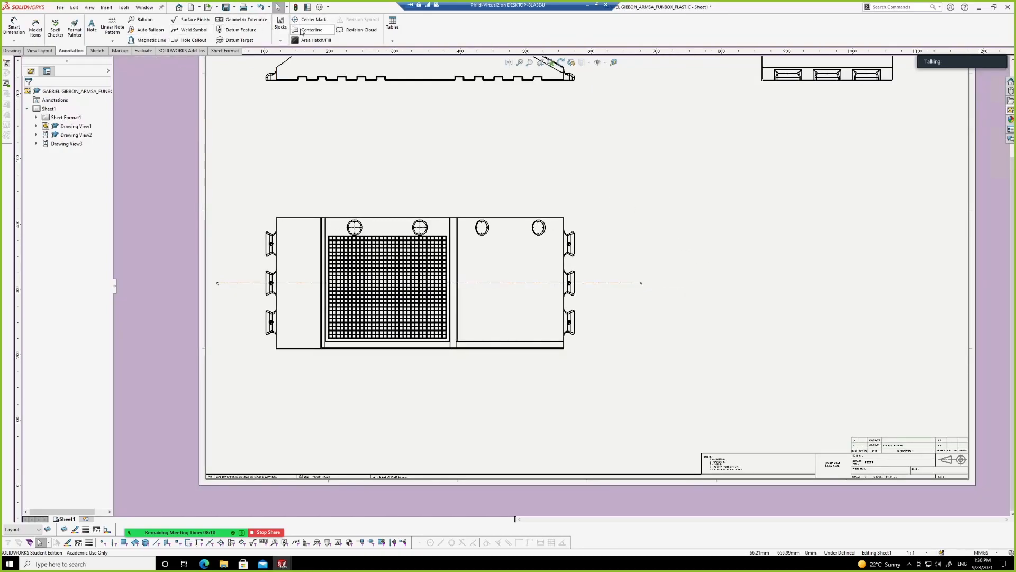
{"action": "left_click", "coordinate": [237, 30]}
{"action": "scroll", "coordinate": [320, 108], "scroll_direction": "down", "scroll_amount": 1}
{"action": "scroll", "coordinate": [358, 339], "scroll_direction": "down", "scroll_amount": 1}
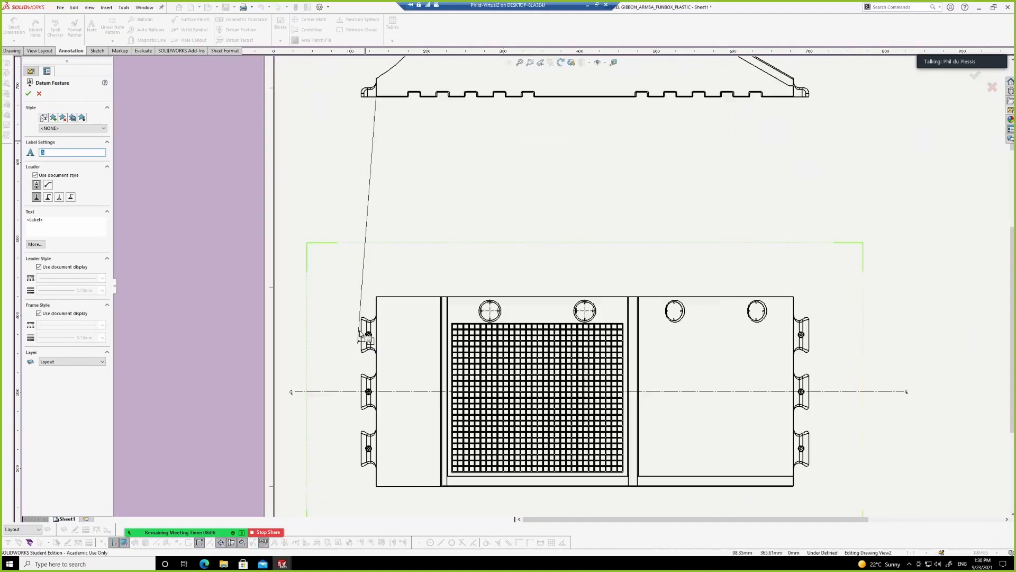
{"action": "left_click", "coordinate": [378, 306]}
{"action": "scroll", "coordinate": [339, 264], "scroll_direction": "up", "scroll_amount": 1}
{"action": "left_click", "coordinate": [369, 225]}
Attach datum feature B to the top view's centerline near its right end, with the label above the line.
{"action": "scroll", "coordinate": [900, 360], "scroll_direction": "down", "scroll_amount": 1}
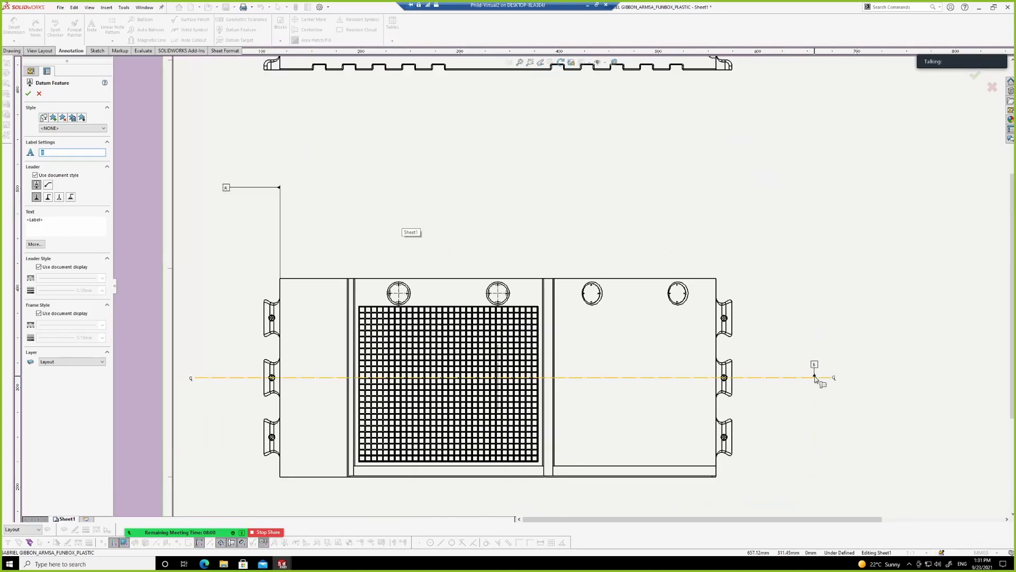
{"action": "left_click", "coordinate": [820, 376]}
{"action": "left_click", "coordinate": [823, 311]}
Attach datum feature C to the front view's base edge, with its label below and beyond the ramp end.
{"action": "scroll", "coordinate": [712, 147], "scroll_direction": "up", "scroll_amount": 1}
{"action": "scroll", "coordinate": [688, 138], "scroll_direction": "down", "scroll_amount": 2}
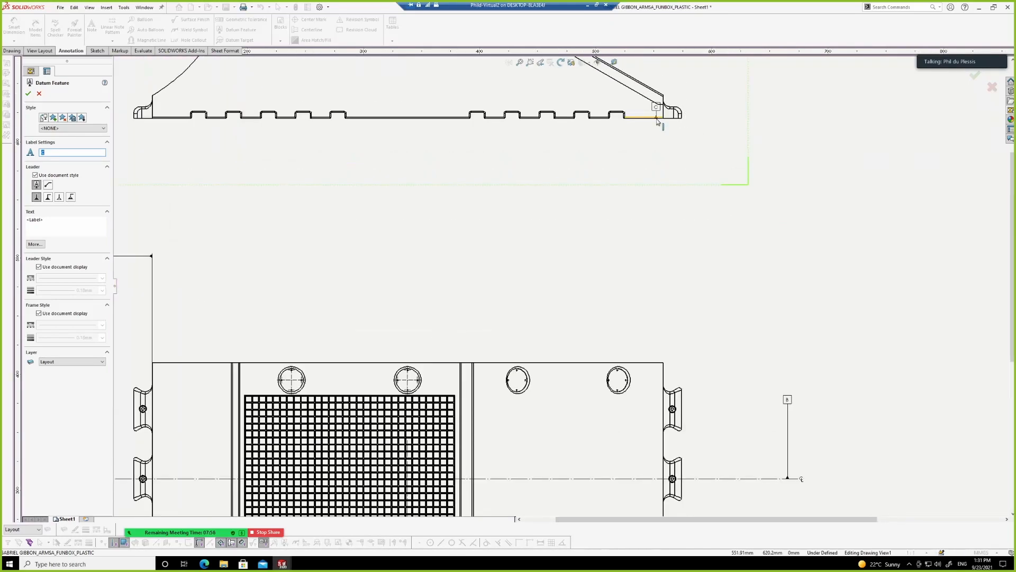
{"action": "scroll", "coordinate": [662, 131], "scroll_direction": "down", "scroll_amount": 1}
{"action": "scroll", "coordinate": [662, 131], "scroll_direction": "down", "scroll_amount": 1}
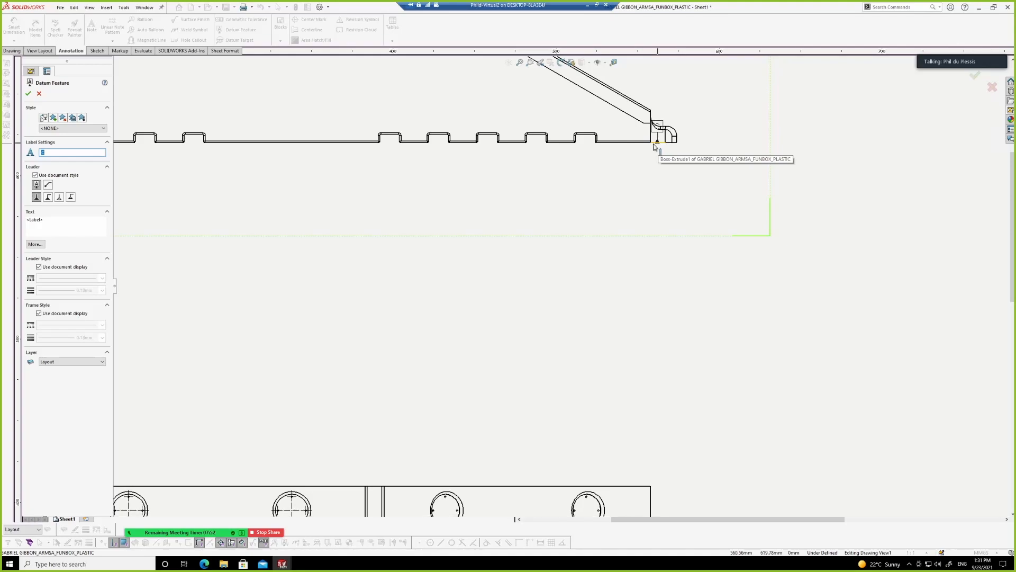
{"action": "left_click", "coordinate": [644, 142]}
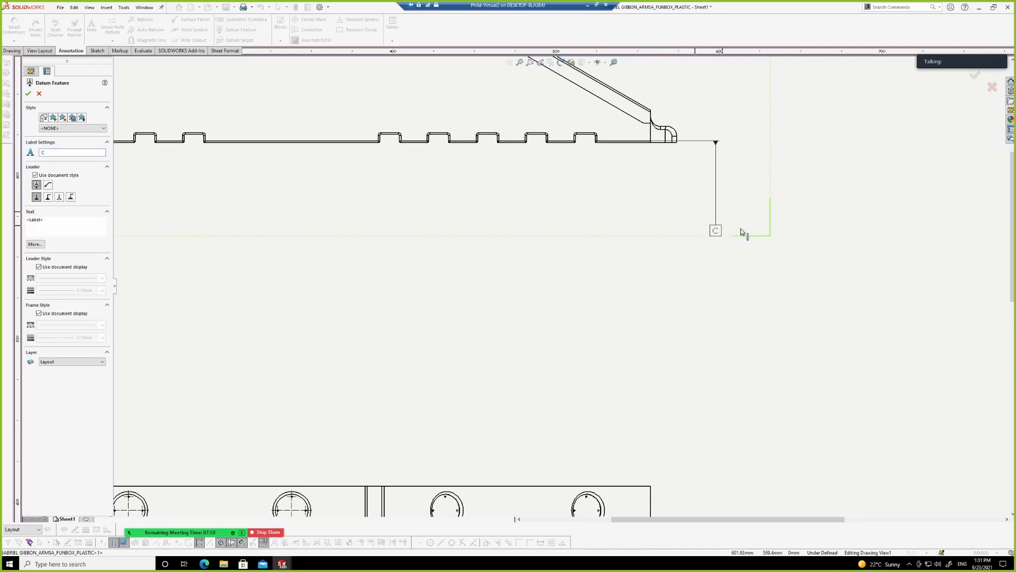
{"action": "left_click", "coordinate": [843, 269]}
{"action": "key", "text": "Escape"}
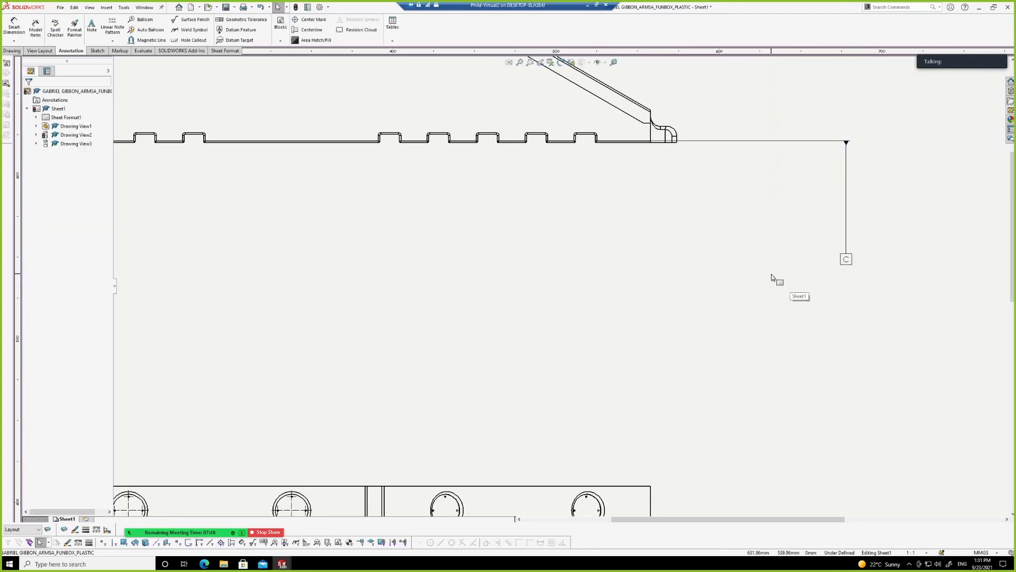
Examine which base edge of the front view datum C is attached to.
{"action": "scroll", "coordinate": [762, 274], "scroll_direction": "up", "scroll_amount": 3}
{"action": "scroll", "coordinate": [666, 305], "scroll_direction": "up", "scroll_amount": 1}
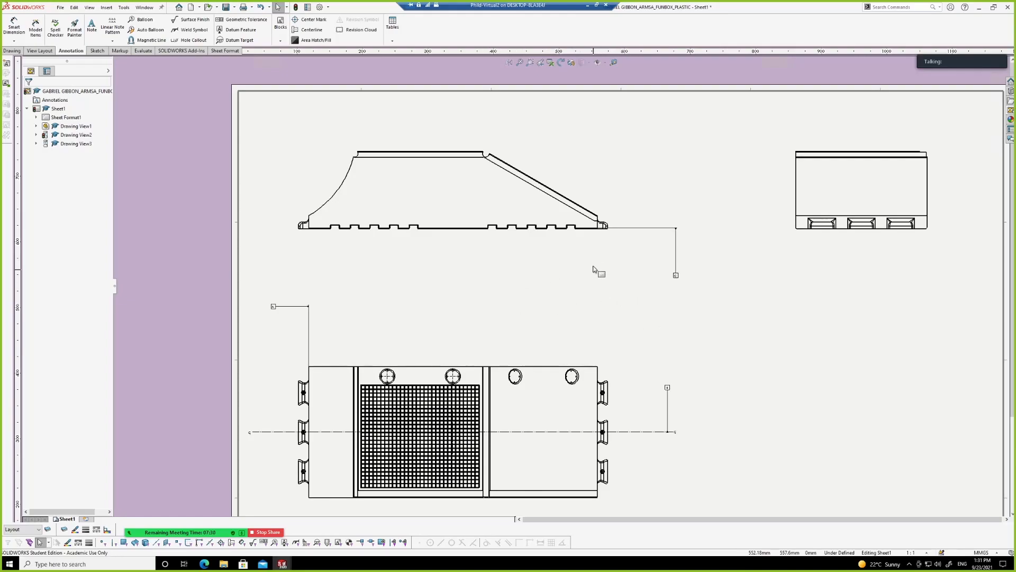
{"action": "scroll", "coordinate": [601, 249], "scroll_direction": "down", "scroll_amount": 2}
{"action": "scroll", "coordinate": [606, 245], "scroll_direction": "down", "scroll_amount": 4}
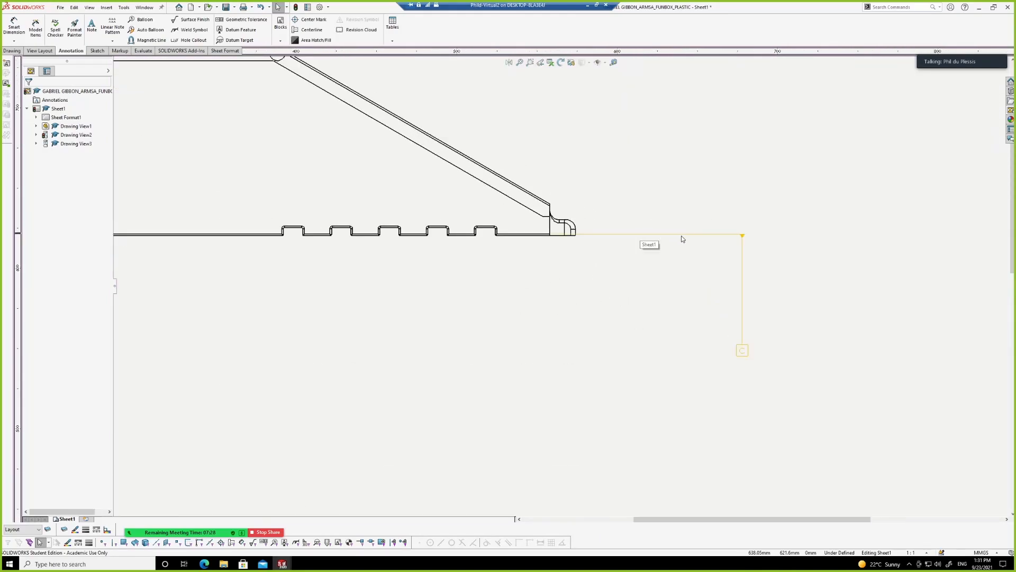
{"action": "scroll", "coordinate": [704, 246], "scroll_direction": "down", "scroll_amount": 1}
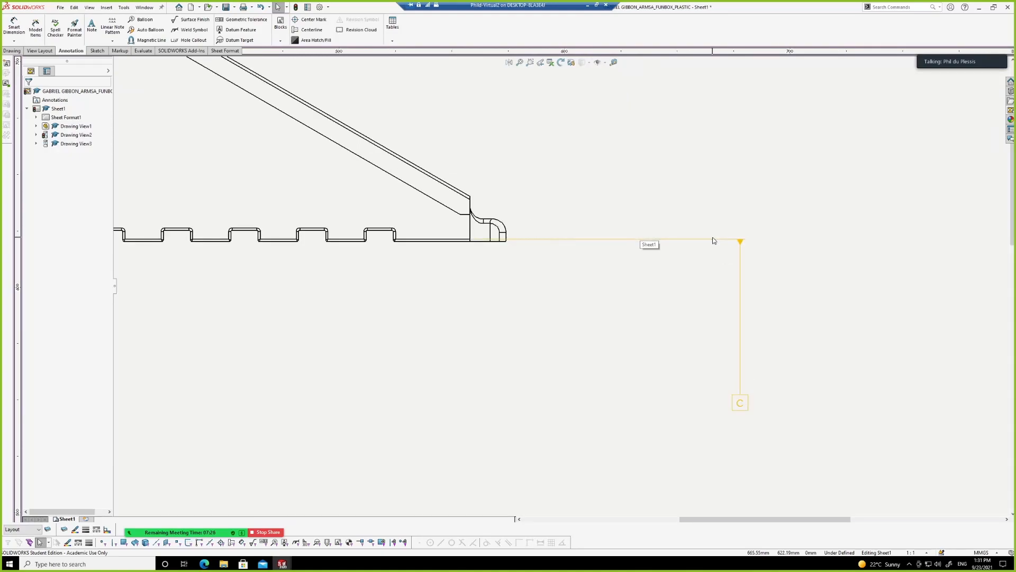
{"action": "left_click", "coordinate": [693, 242]}
{"action": "scroll", "coordinate": [454, 254], "scroll_direction": "down", "scroll_amount": 3}
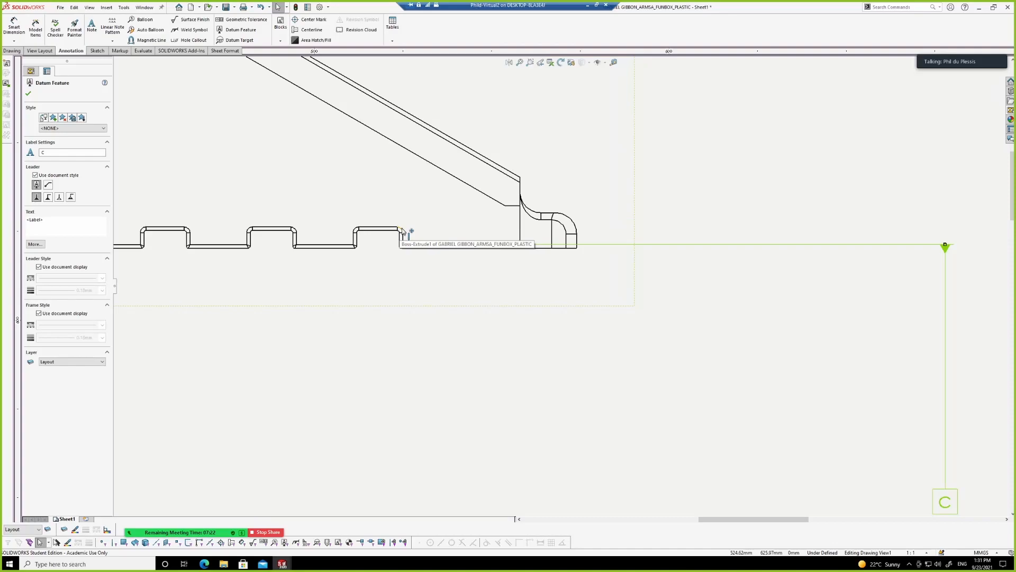
Set the front view's tangent edge display to Tangent Edges With Font.
{"action": "left_click", "coordinate": [632, 235]}
{"action": "left_click", "coordinate": [636, 211]}
{"action": "right_click", "coordinate": [636, 211]}
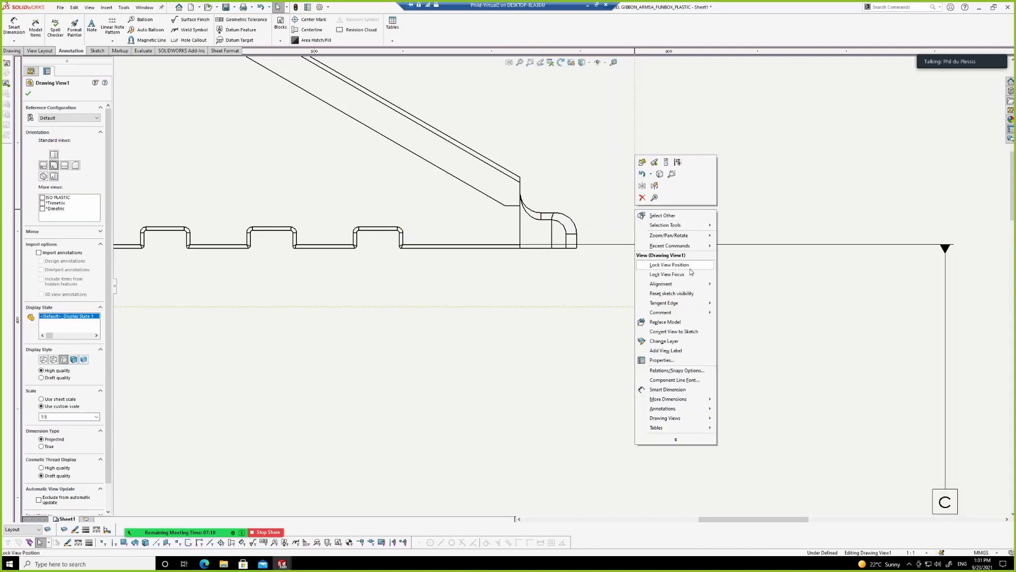
{"action": "mouse_move", "coordinate": [689, 305]}
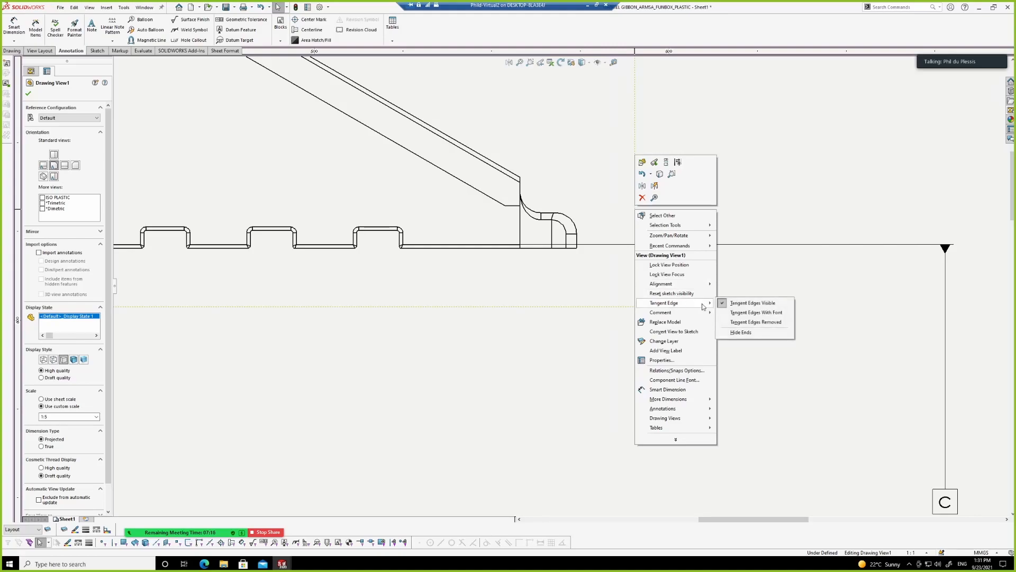
{"action": "left_click", "coordinate": [756, 313]}
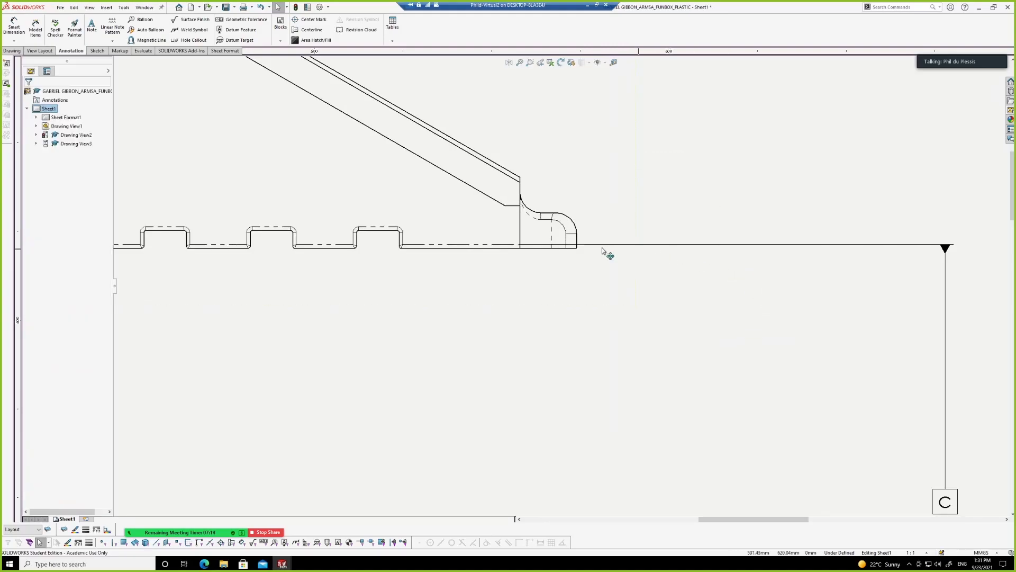
Delete datum feature C from the tangent line at the front view's base.
{"action": "left_click", "coordinate": [550, 245]}
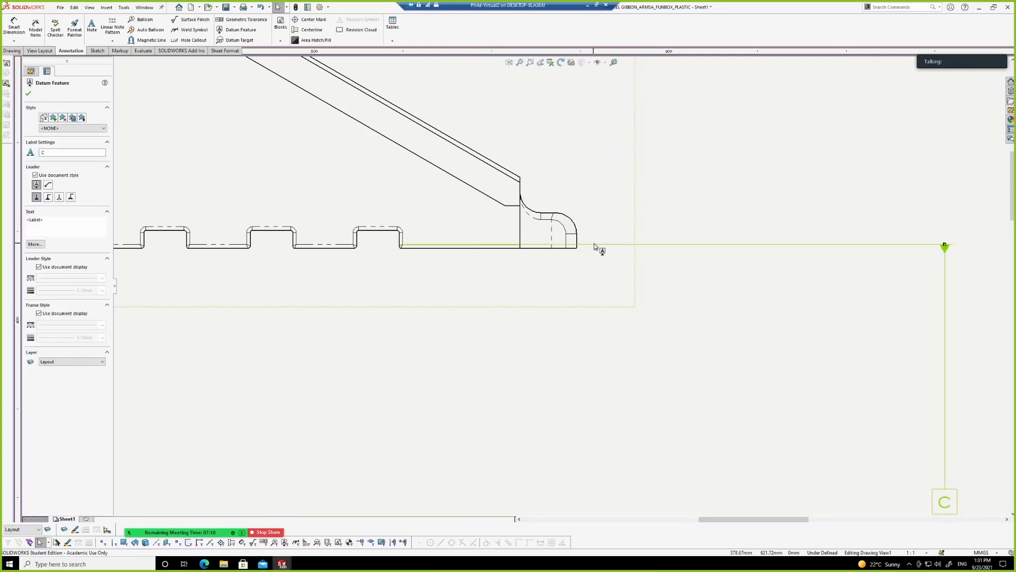
{"action": "key", "text": "z"}
{"action": "left_click", "coordinate": [873, 345]}
{"action": "left_click_drag", "start_coordinate": [867, 342], "coordinate": [809, 306]}
{"action": "key", "text": "Delete"}
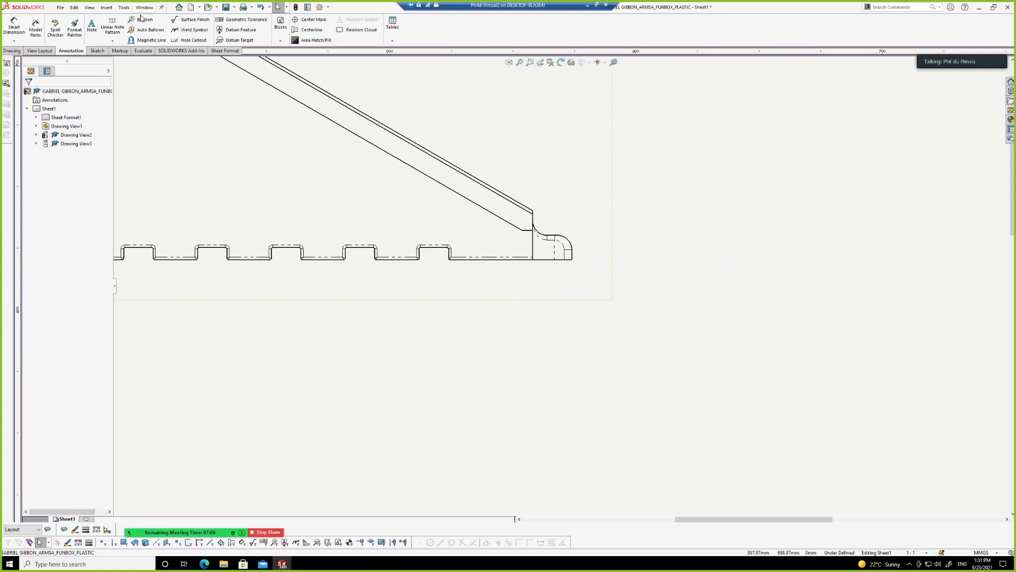
Attach datum feature D to the front view's lowest solid base edge, with its label below and beyond the ramp end.
{"action": "left_click", "coordinate": [240, 29]}
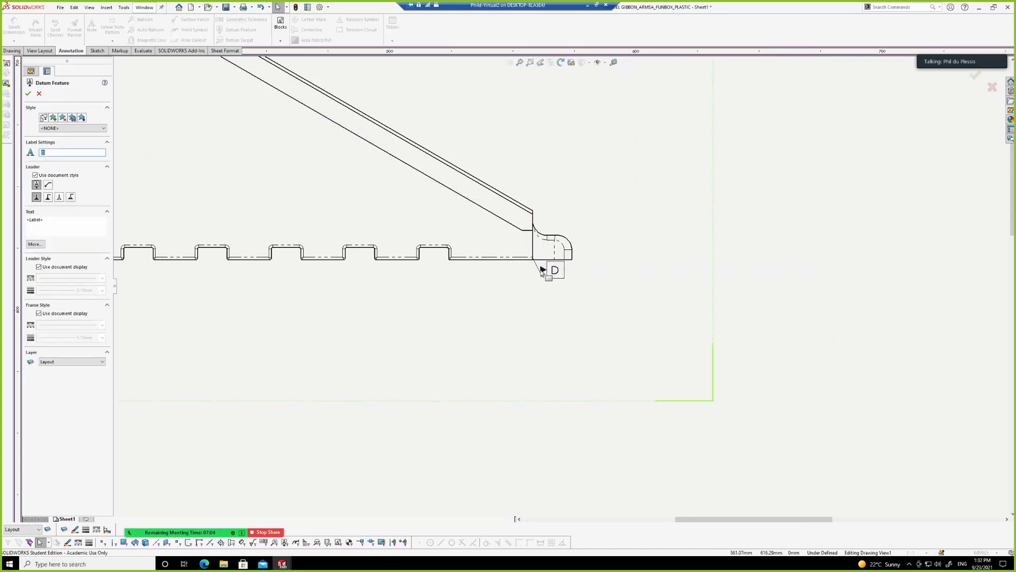
{"action": "scroll", "coordinate": [524, 265], "scroll_direction": "down", "scroll_amount": 2}
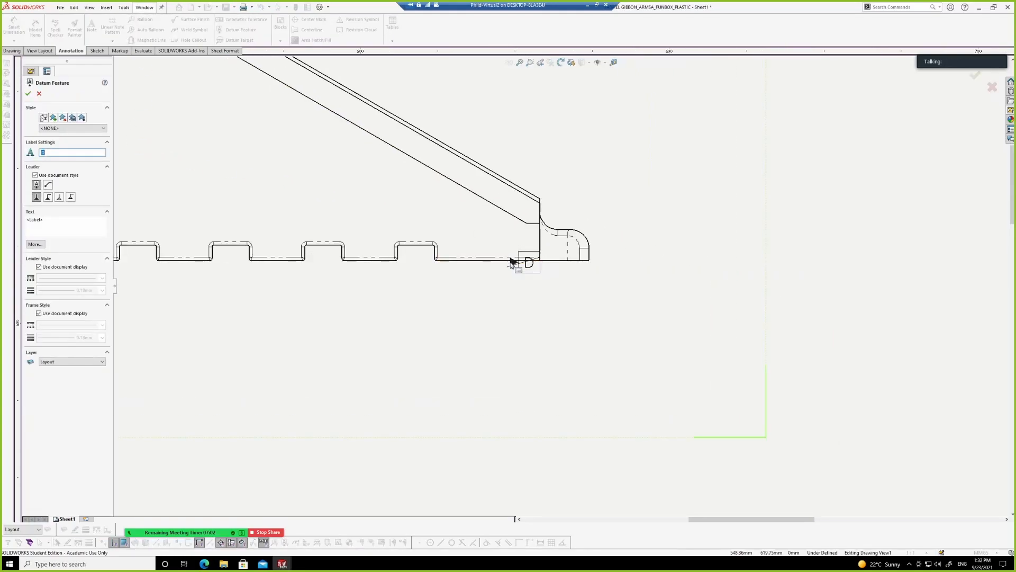
{"action": "left_click", "coordinate": [511, 260]}
{"action": "scroll", "coordinate": [630, 286], "scroll_direction": "up", "scroll_amount": 1}
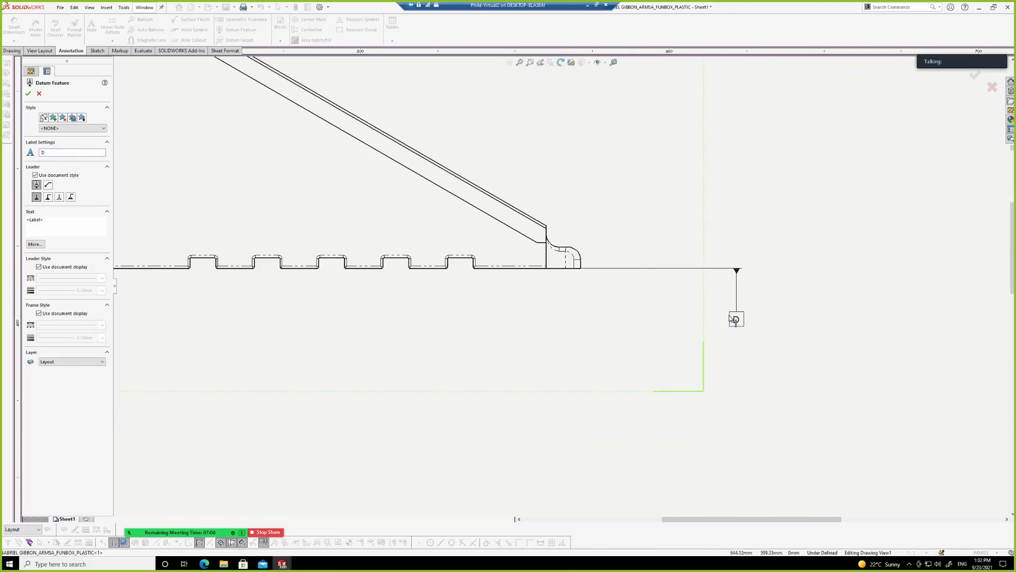
{"action": "left_click", "coordinate": [765, 334]}
{"action": "key", "text": "Escape"}
{"action": "scroll", "coordinate": [641, 296], "scroll_direction": "up", "scroll_amount": 1}
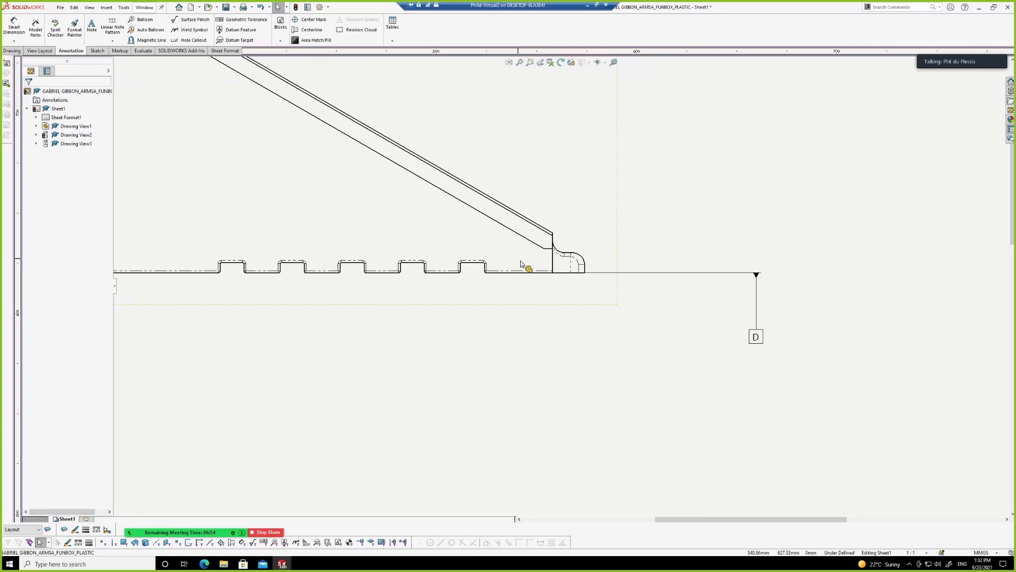
Replace the label letter of datum feature D, below and beyond the ramp end of the front view.
{"action": "scroll", "coordinate": [678, 265], "scroll_direction": "up", "scroll_amount": 3}
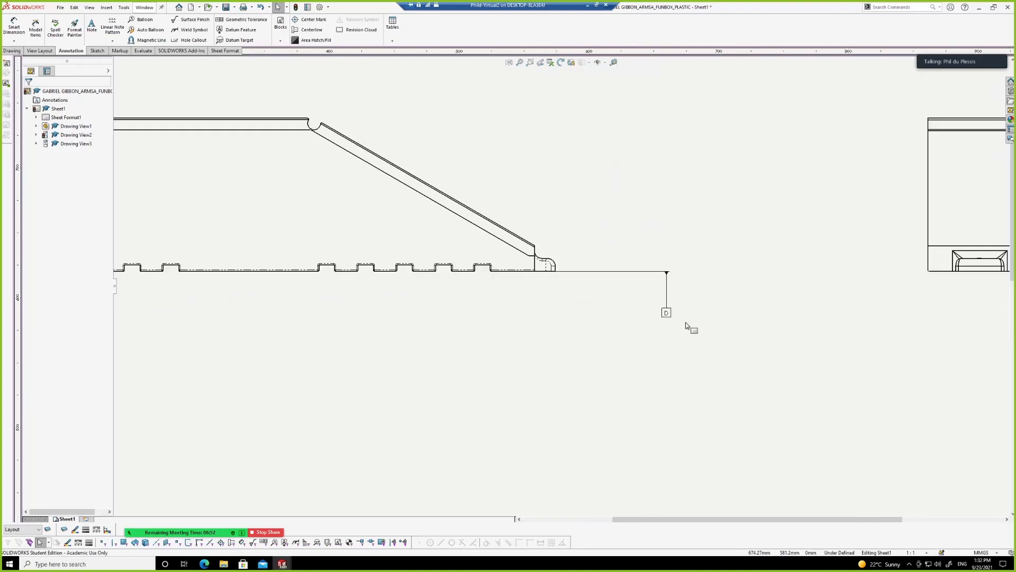
{"action": "left_click", "coordinate": [658, 309]}
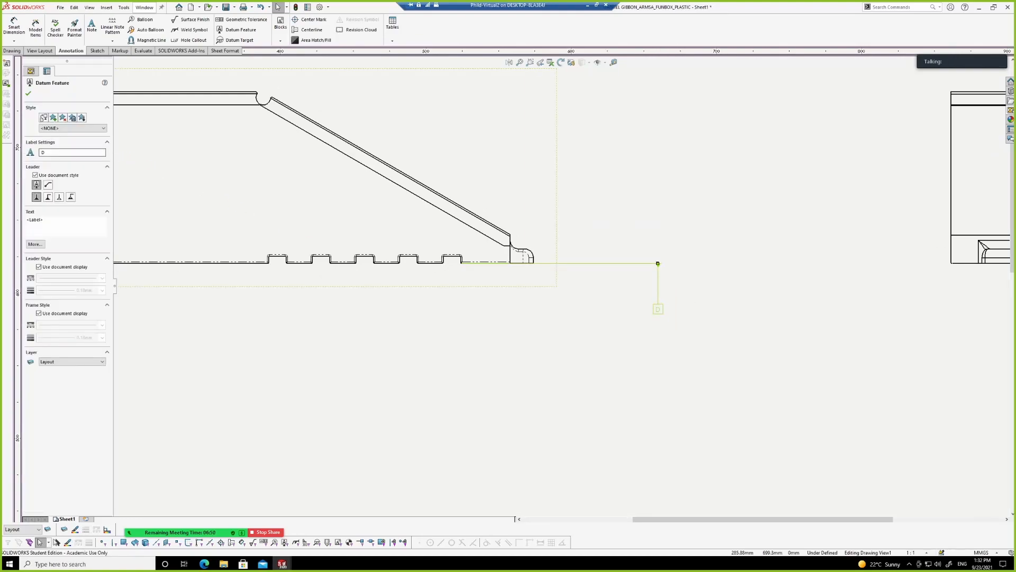
{"action": "key", "text": "BackSpace"}
{"action": "left_click", "coordinate": [28, 94]}
{"action": "scroll", "coordinate": [623, 294], "scroll_direction": "up", "scroll_amount": 4}
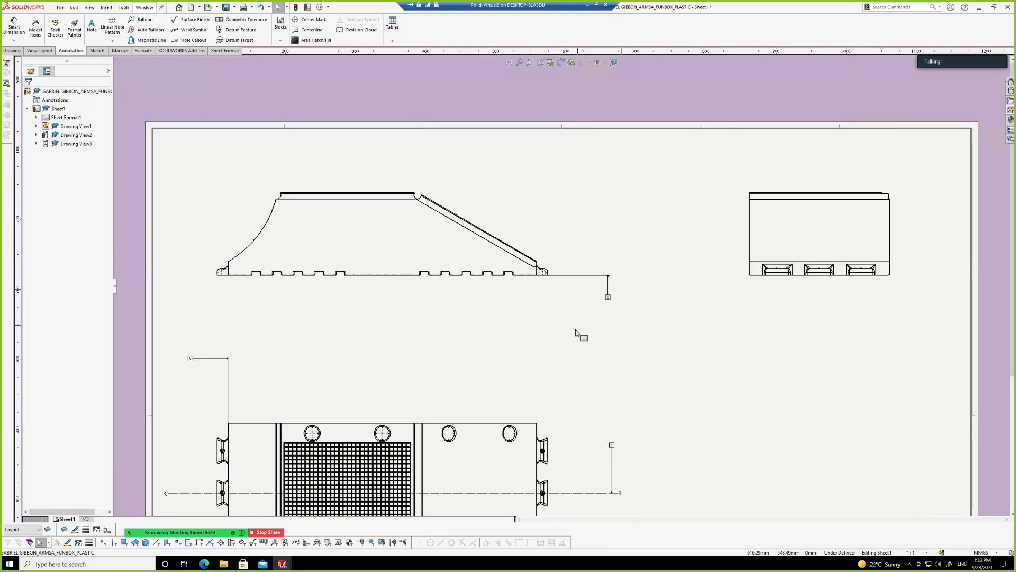
Dimension the horizontal width of the foot at the curved end of the front view, placing the dimension below it.
{"action": "scroll", "coordinate": [560, 338], "scroll_direction": "up", "scroll_amount": 2}
{"action": "scroll", "coordinate": [476, 281], "scroll_direction": "down", "scroll_amount": 4}
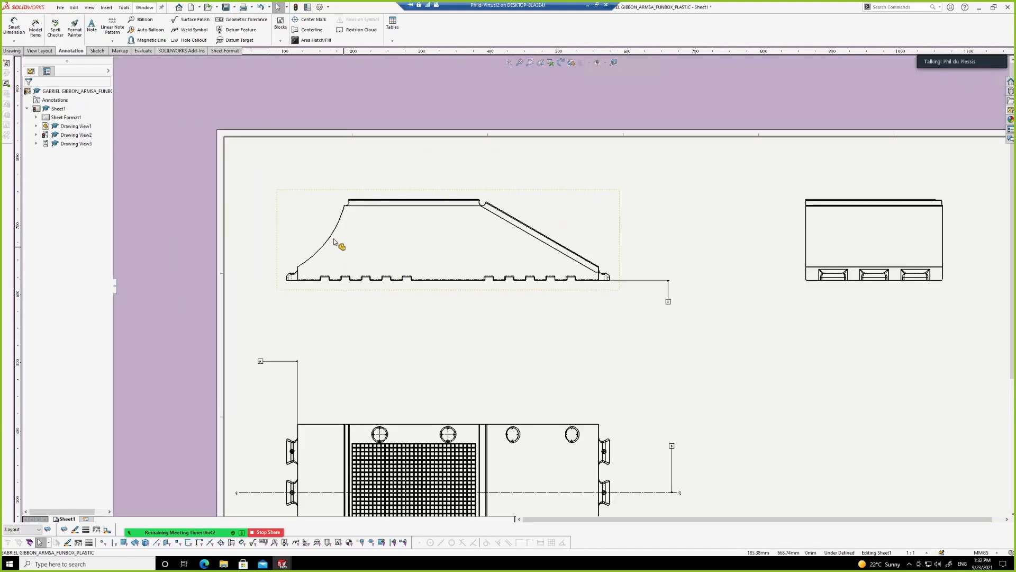
{"action": "scroll", "coordinate": [344, 312], "scroll_direction": "down", "scroll_amount": 3}
{"action": "scroll", "coordinate": [369, 296], "scroll_direction": "down", "scroll_amount": 2}
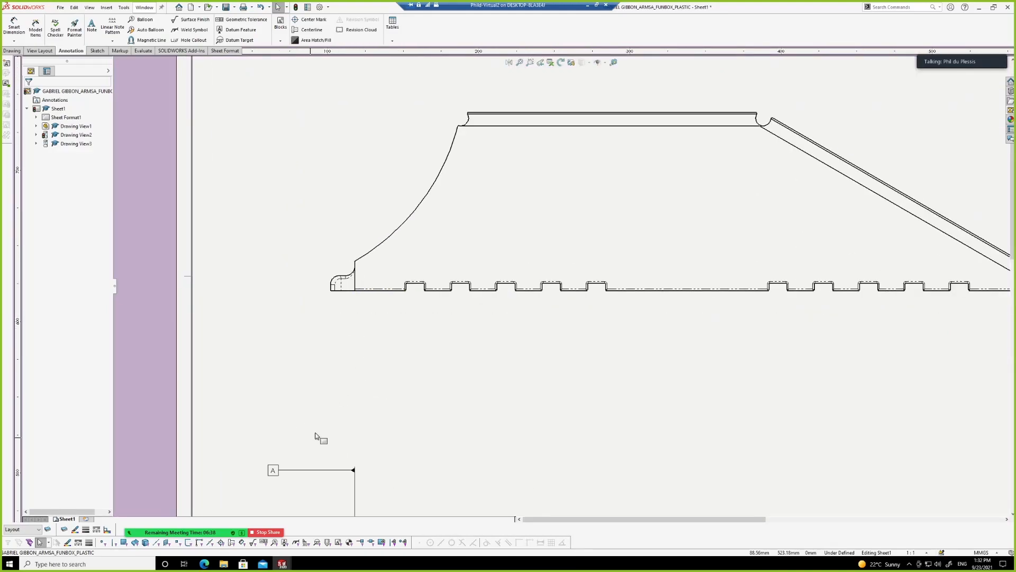
{"action": "scroll", "coordinate": [365, 293], "scroll_direction": "down", "scroll_amount": 2}
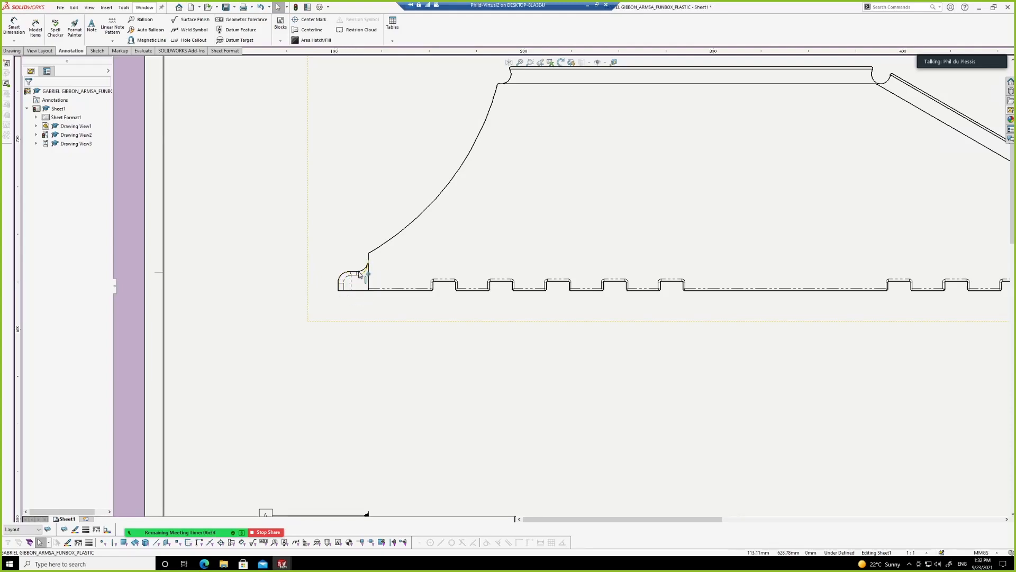
{"action": "scroll", "coordinate": [350, 276], "scroll_direction": "down", "scroll_amount": 3}
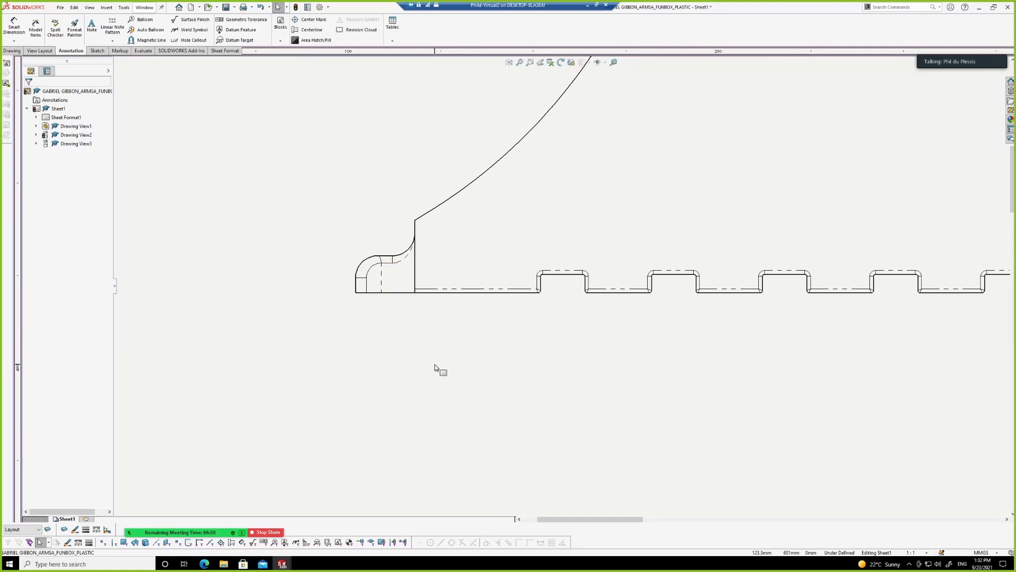
{"action": "right_click_drag", "start_coordinate": [437, 389], "coordinate": [433, 339]}
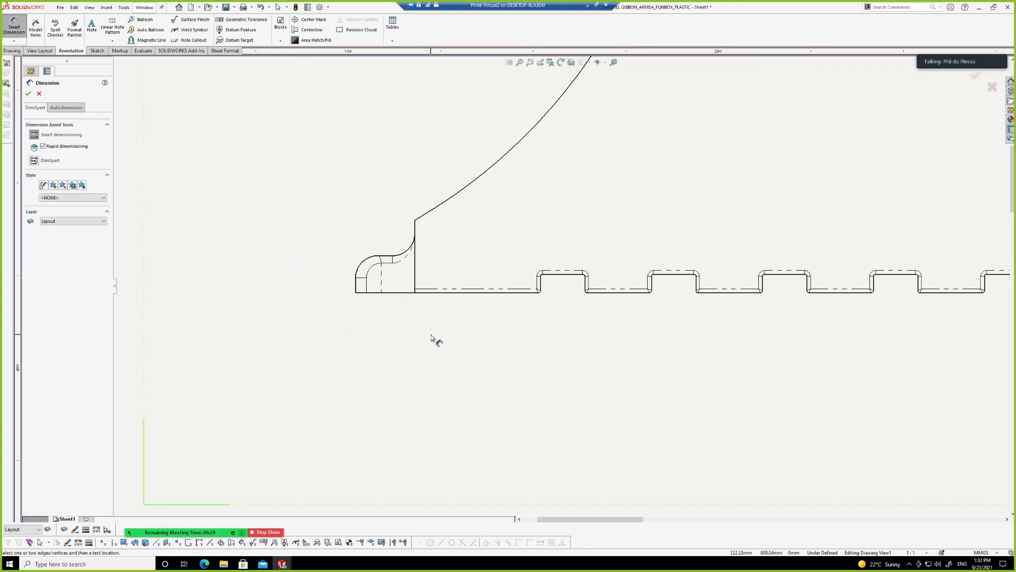
{"action": "left_click", "coordinate": [415, 262]}
{"action": "left_click", "coordinate": [357, 286]}
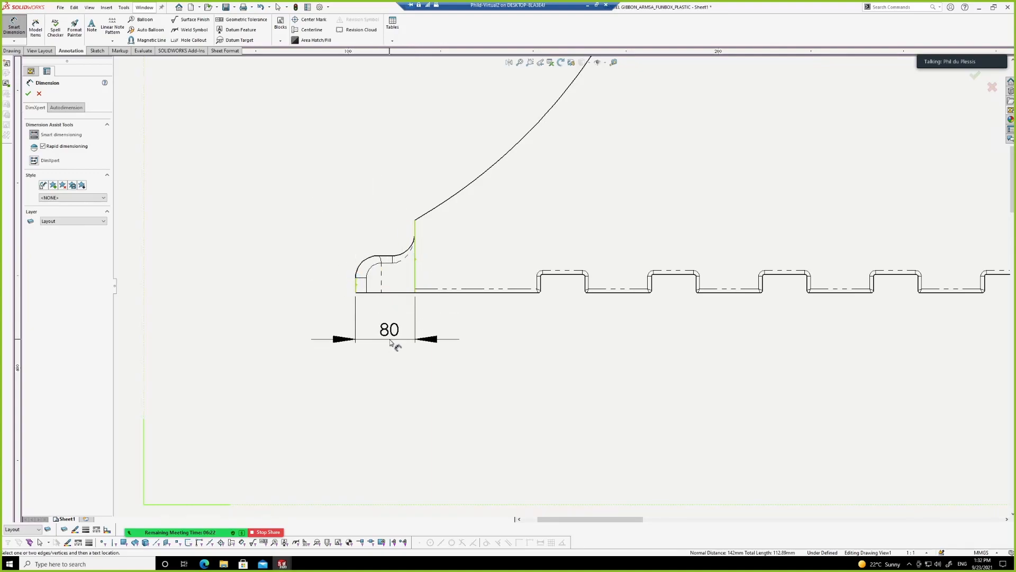
{"action": "left_click", "coordinate": [386, 344]}
{"action": "key", "text": "Escape"}
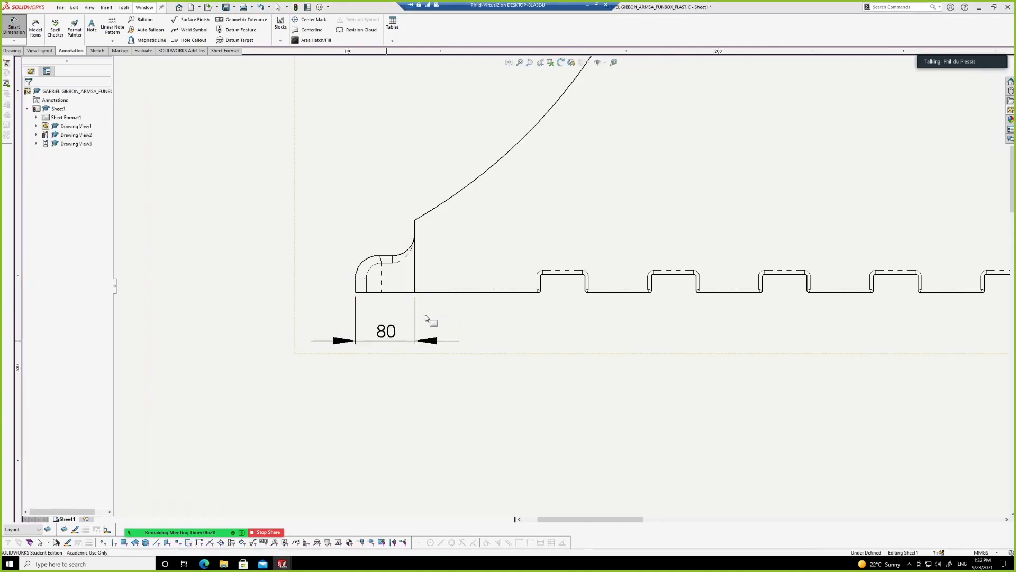
Draw a vertical construction line from the front view's base corner beside the foot down to the matching corner of the view below.
{"action": "scroll", "coordinate": [450, 320], "scroll_direction": "up", "scroll_amount": 5}
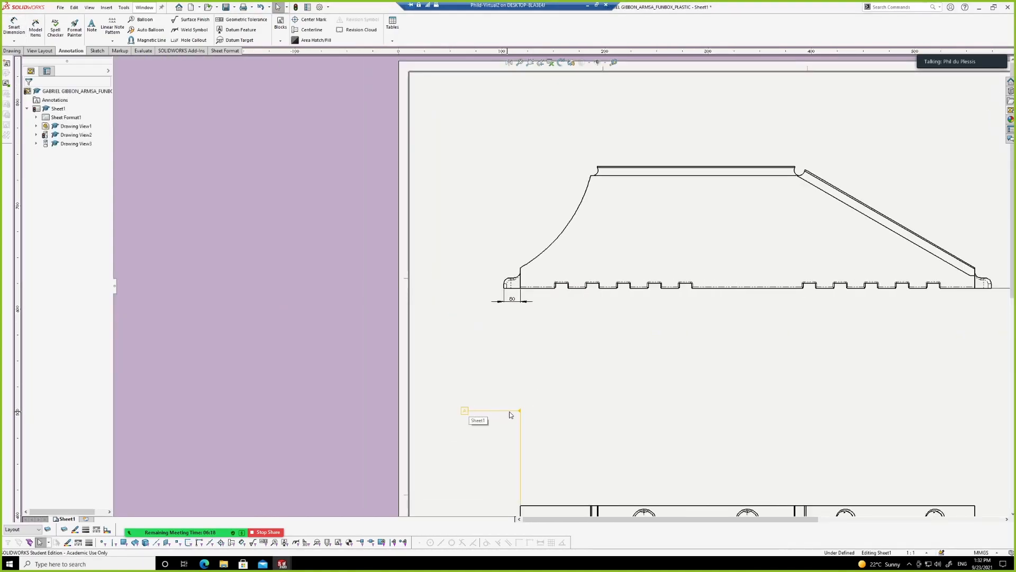
{"action": "scroll", "coordinate": [540, 340], "scroll_direction": "down", "scroll_amount": 3}
{"action": "scroll", "coordinate": [529, 244], "scroll_direction": "up", "scroll_amount": 2}
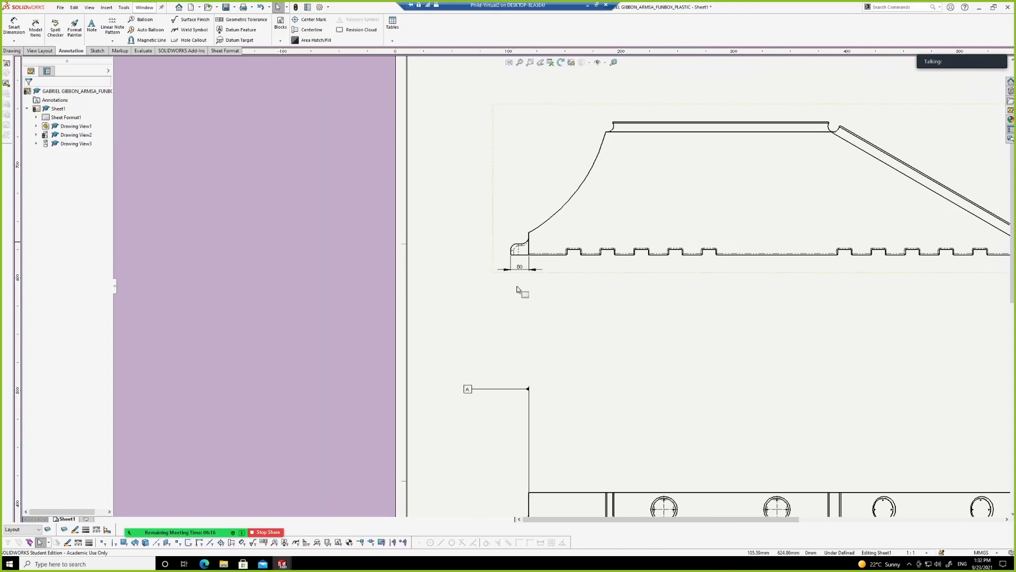
{"action": "key", "text": "s"}
{"action": "left_click", "coordinate": [536, 315]}
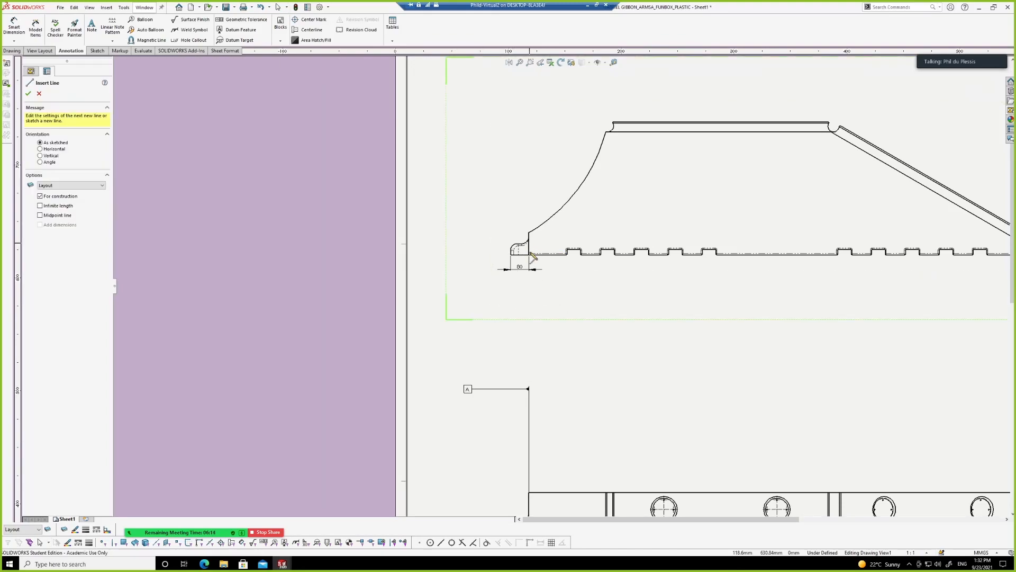
{"action": "left_click", "coordinate": [529, 256]}
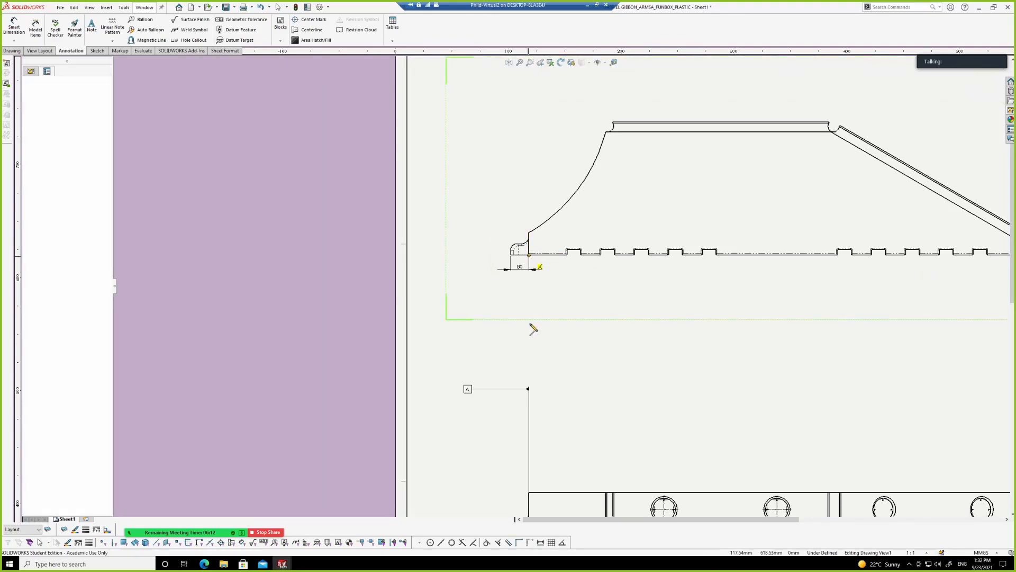
{"action": "left_click", "coordinate": [529, 492]}
{"action": "key", "text": "Escape"}
{"action": "left_click", "coordinate": [541, 286]}
{"action": "scroll", "coordinate": [537, 283], "scroll_direction": "down", "scroll_amount": 3}
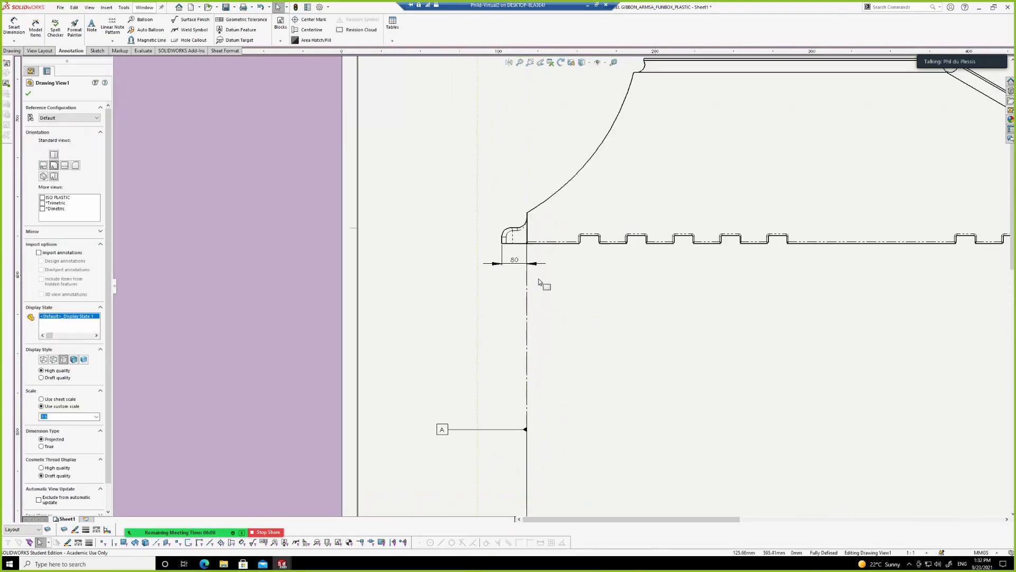
{"action": "scroll", "coordinate": [529, 276], "scroll_direction": "down", "scroll_amount": 5}
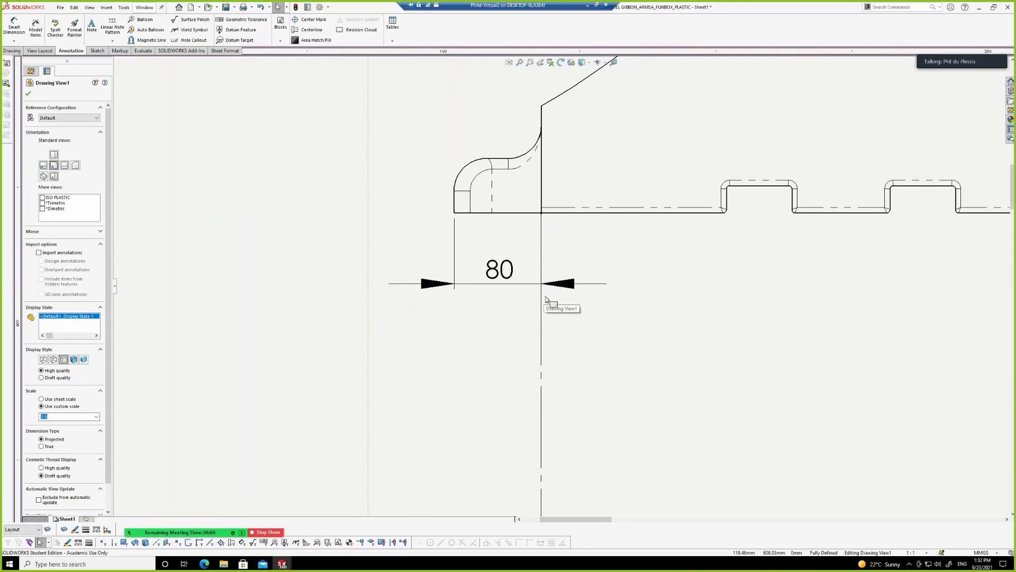
{"action": "scroll", "coordinate": [562, 275], "scroll_direction": "up", "scroll_amount": 3}
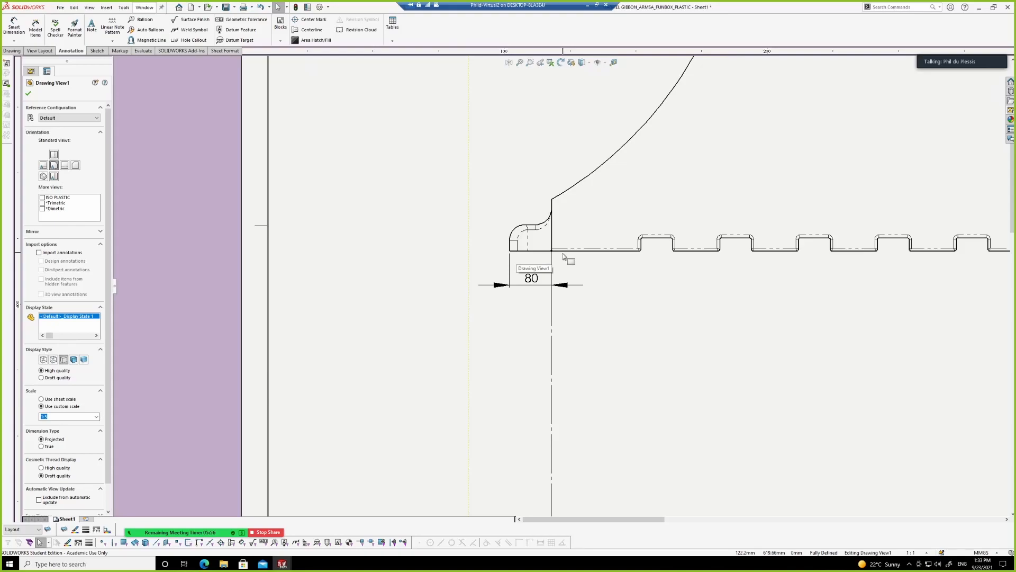
Draw a horizontal construction line outward from the foot's lower outer corner, in line with the front view's base.
{"action": "scroll", "coordinate": [564, 256], "scroll_direction": "up", "scroll_amount": 3}
{"action": "key", "text": "s"}
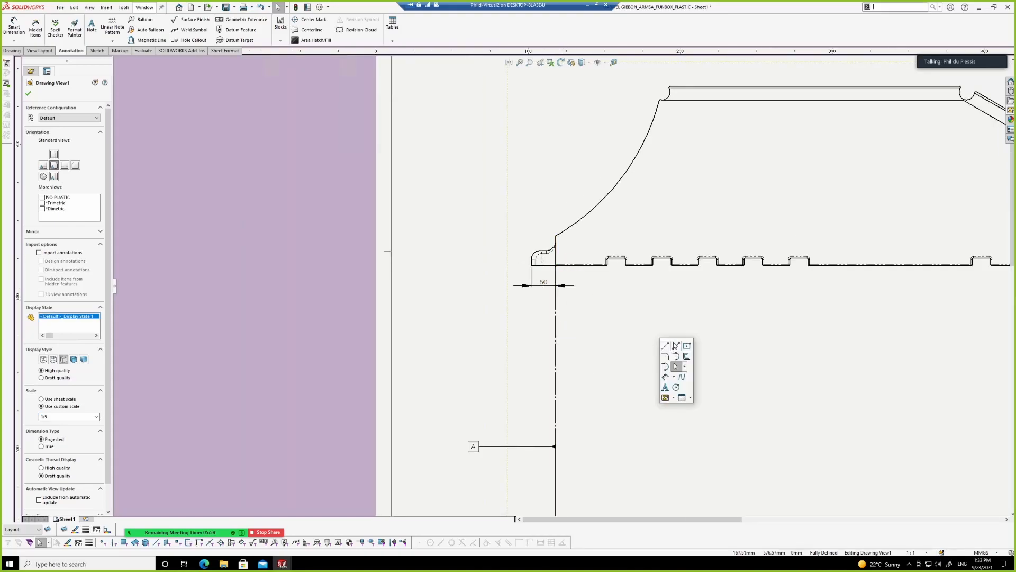
{"action": "left_click", "coordinate": [666, 347]}
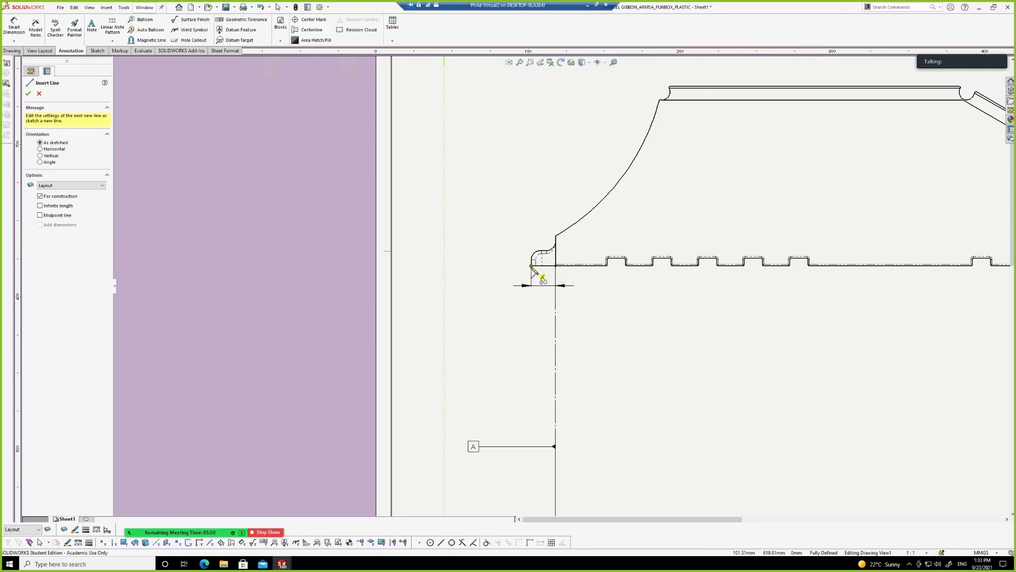
{"action": "left_click", "coordinate": [531, 265]}
{"action": "left_click", "coordinate": [430, 266]}
{"action": "key", "text": "Escape"}
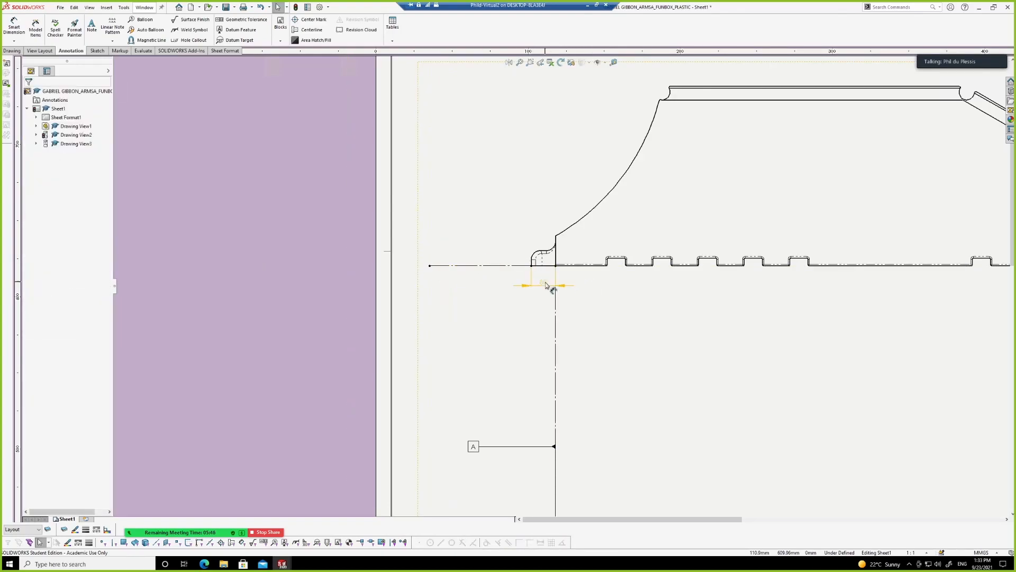
Dimension the foot's height from its base to its flat upper edge, placing the dimension outside the foot.
{"action": "scroll", "coordinate": [536, 263], "scroll_direction": "down", "scroll_amount": 3}
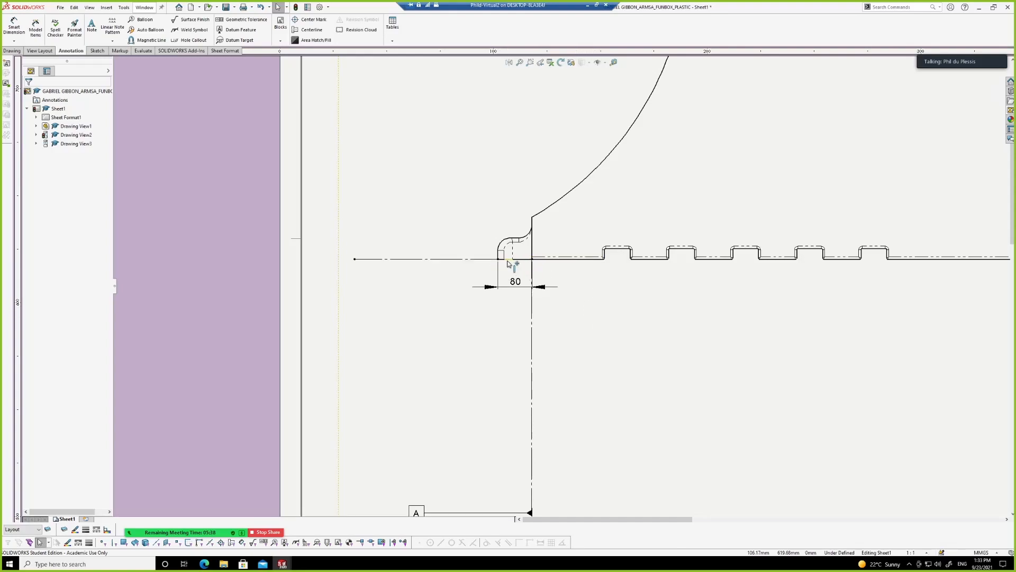
{"action": "right_click_drag", "start_coordinate": [594, 301], "coordinate": [590, 273]}
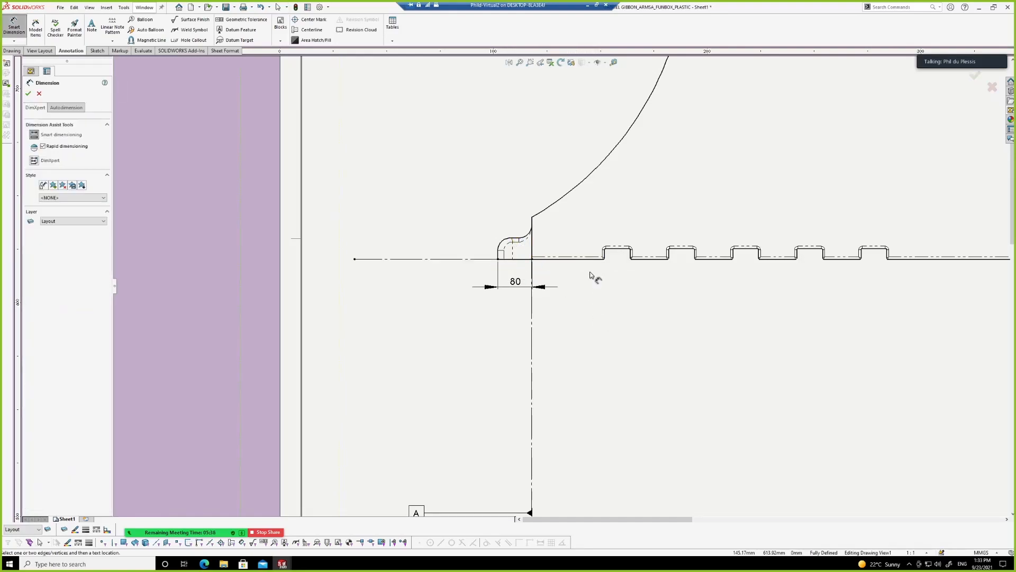
{"action": "left_click", "coordinate": [500, 263]}
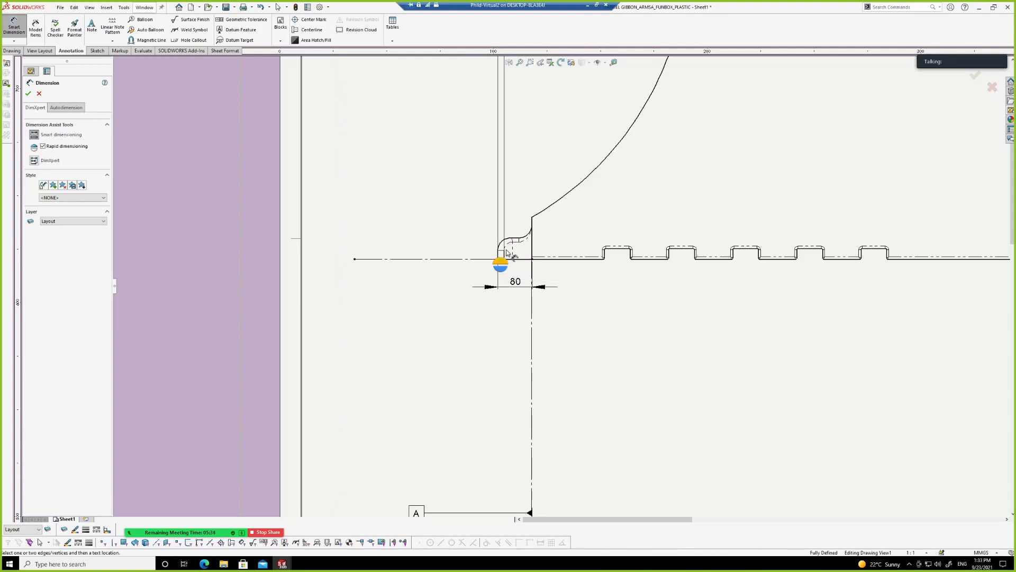
{"action": "left_click", "coordinate": [513, 238]}
{"action": "scroll", "coordinate": [476, 244], "scroll_direction": "down", "scroll_amount": 1}
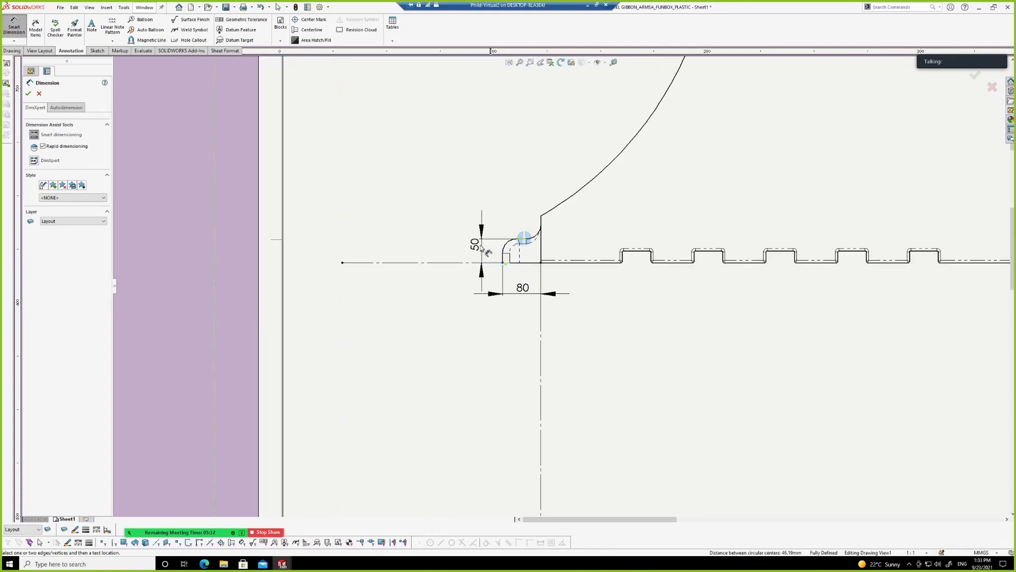
{"action": "left_click", "coordinate": [452, 248]}
{"action": "left_click", "coordinate": [606, 293]}
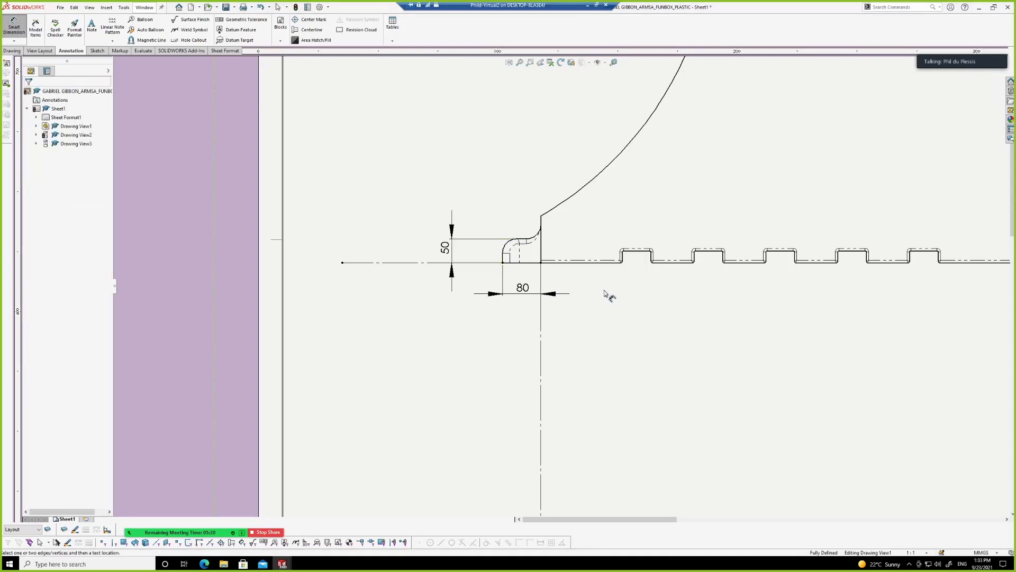
Add radius dimensions to the foot's outer rounded corner and to its inner fillet against the body.
{"action": "left_click", "coordinate": [508, 246]}
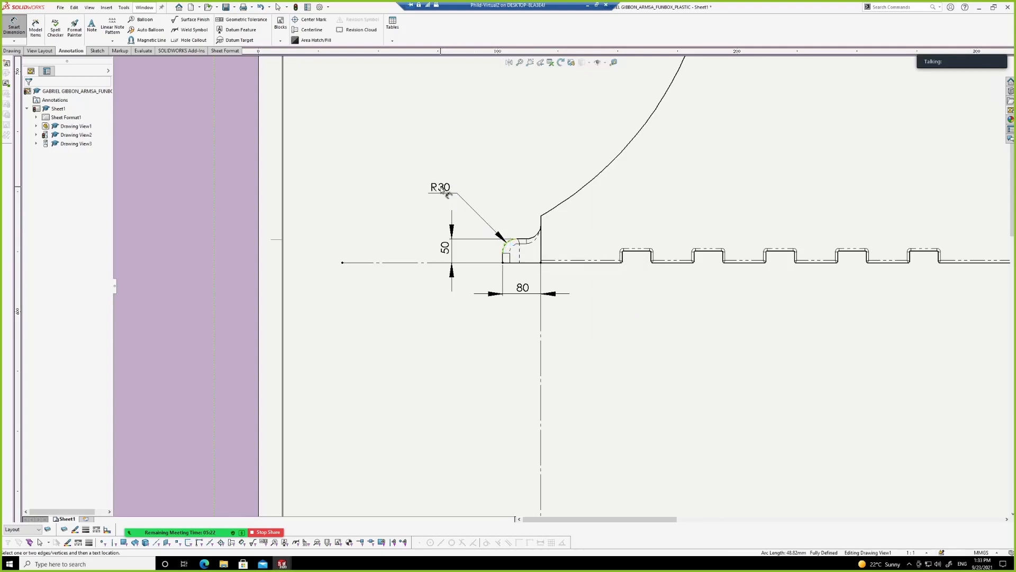
{"action": "left_click", "coordinate": [444, 191]}
{"action": "left_click", "coordinate": [538, 236]}
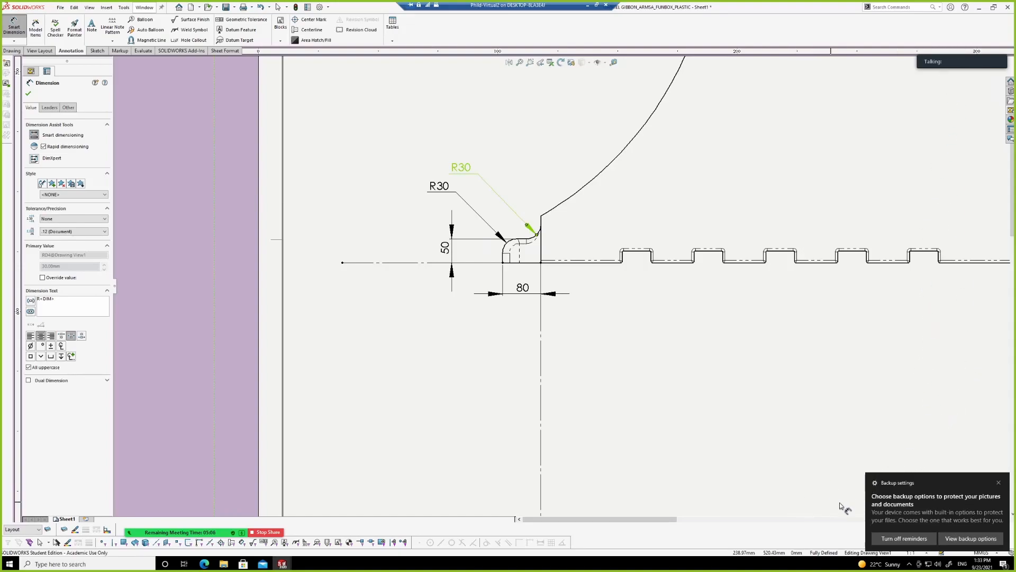
{"action": "left_click", "coordinate": [1001, 483]}
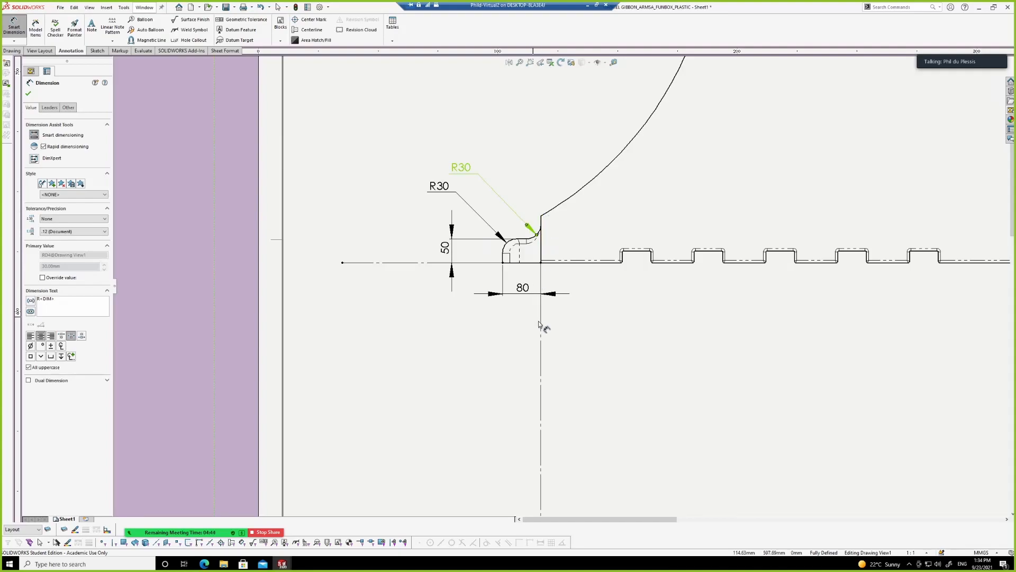
Dimension the vertical height from the foot's base to the lower end of the curved side, outside the foot's height dimension.
{"action": "left_click", "coordinate": [503, 258]}
{"action": "left_click", "coordinate": [541, 216]}
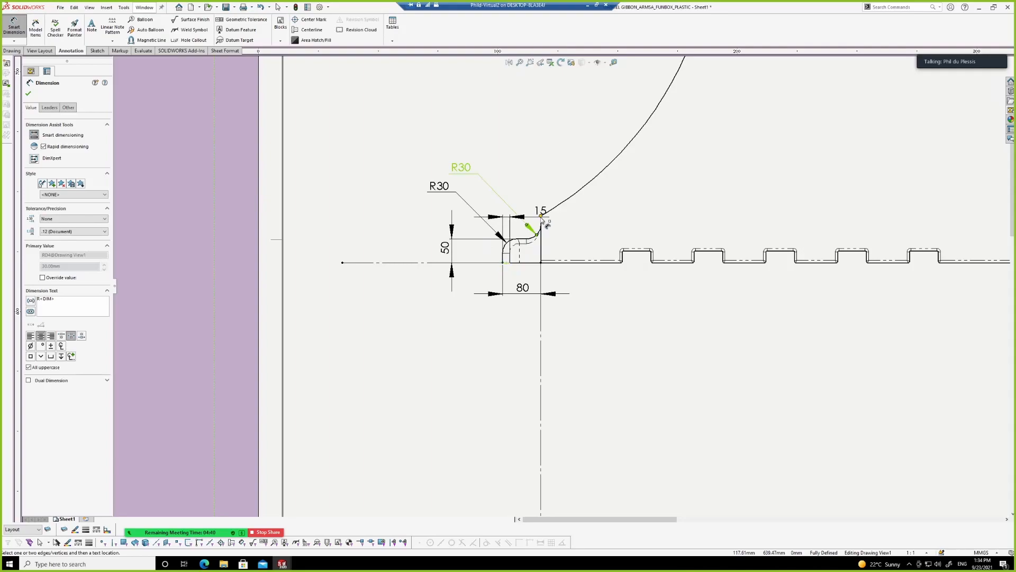
{"action": "left_click", "coordinate": [424, 238]}
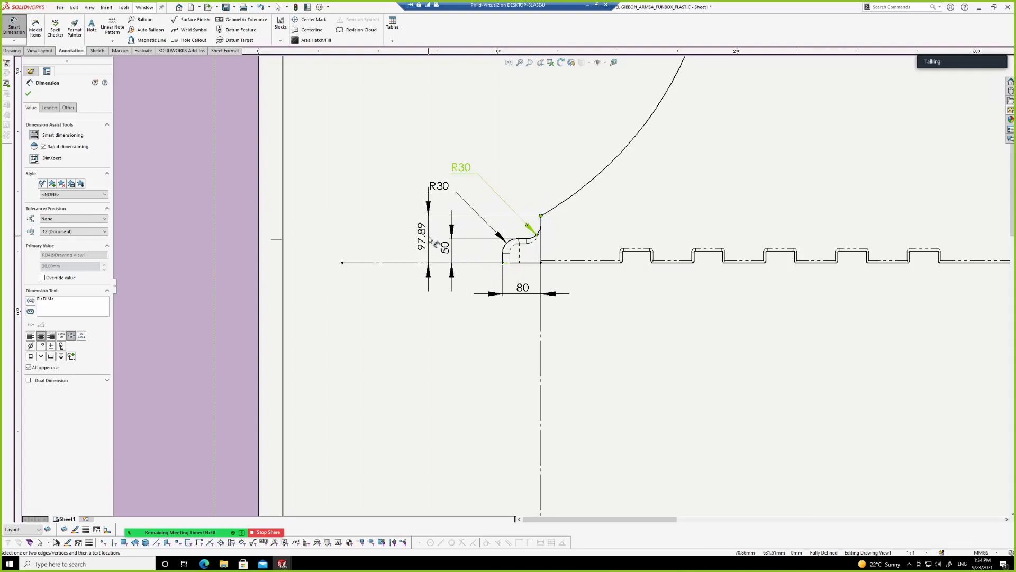
{"action": "key", "text": "Escape"}
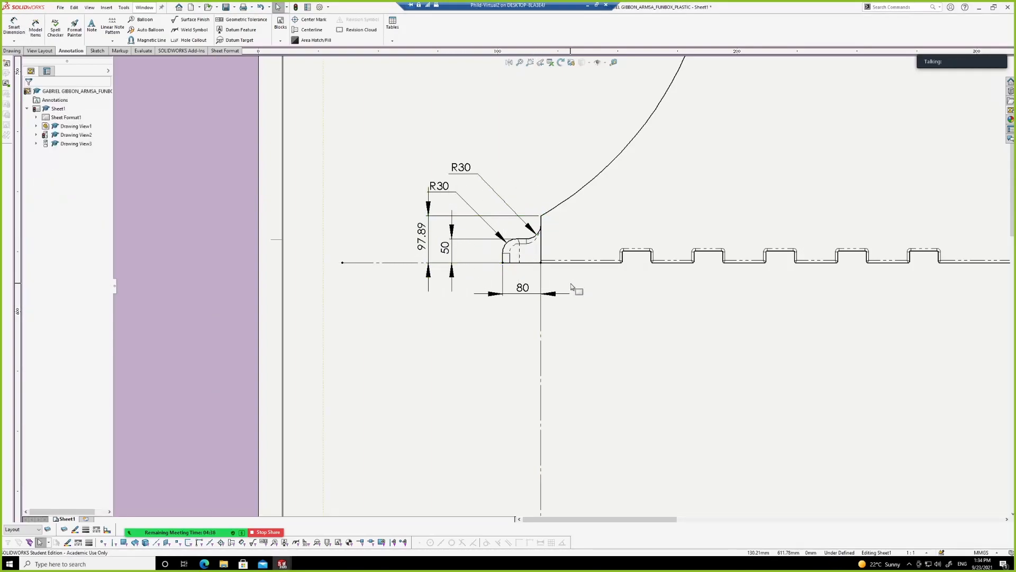
Move the front view slightly higher on the sheet.
{"action": "scroll", "coordinate": [573, 281], "scroll_direction": "up", "scroll_amount": 4}
{"action": "scroll", "coordinate": [631, 189], "scroll_direction": "up", "scroll_amount": 1}
{"action": "scroll", "coordinate": [583, 243], "scroll_direction": "down", "scroll_amount": 2}
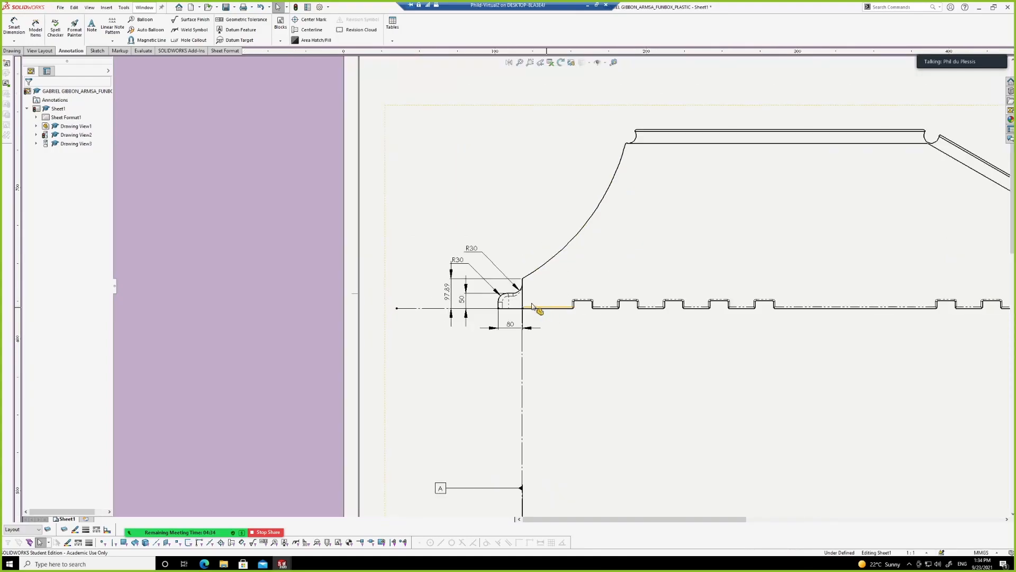
{"action": "left_click_drag", "start_coordinate": [522, 289], "coordinate": [521, 283]}
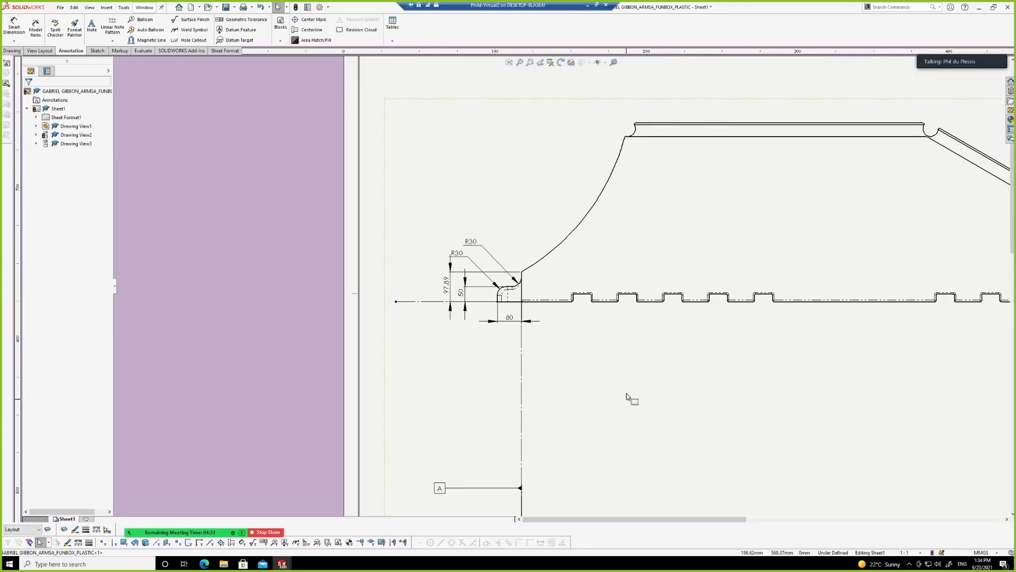
{"action": "right_click_drag", "start_coordinate": [627, 402], "coordinate": [631, 342]}
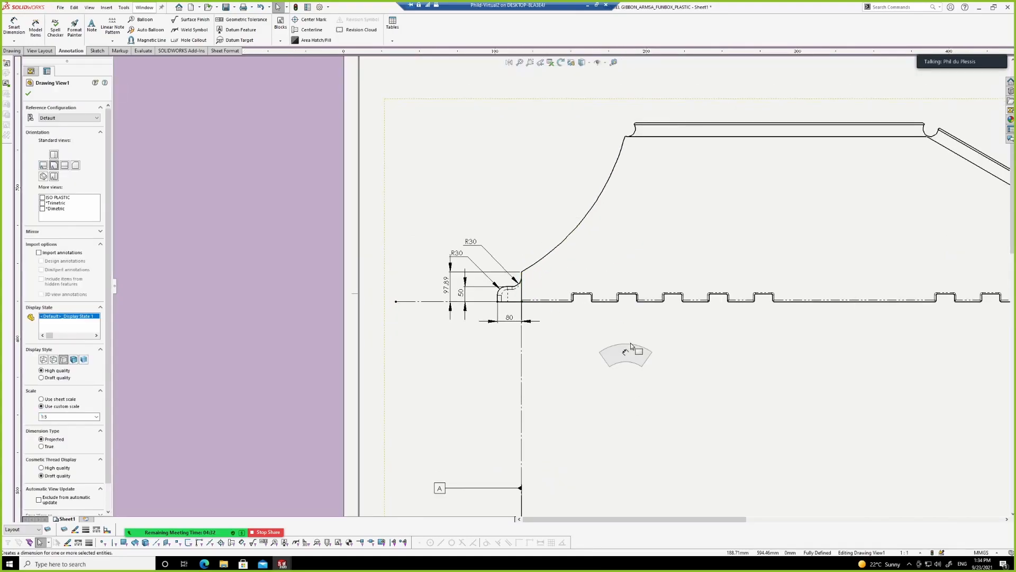
{"action": "left_click", "coordinate": [523, 287]}
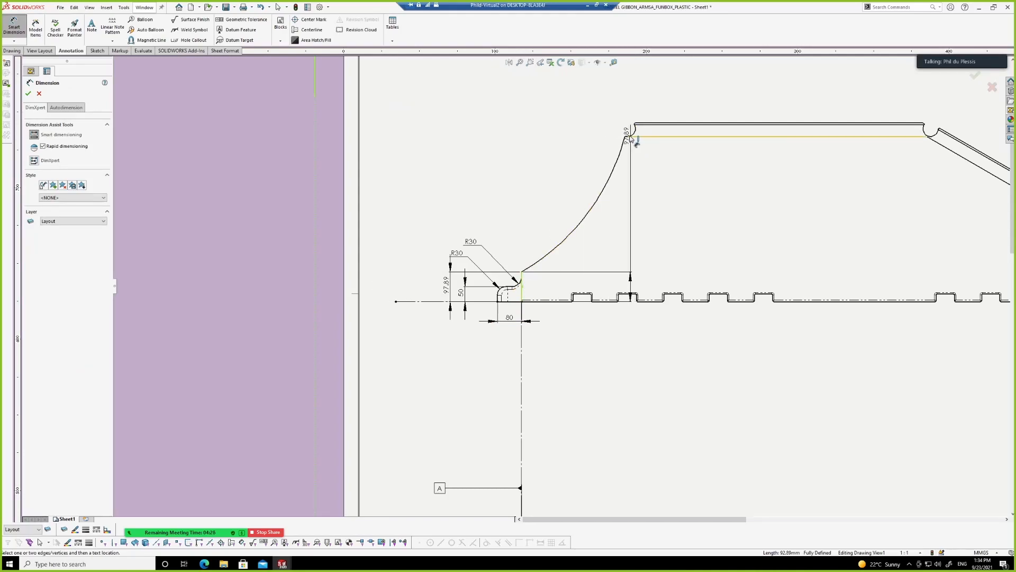
{"action": "scroll", "coordinate": [636, 139], "scroll_direction": "down", "scroll_amount": 4}
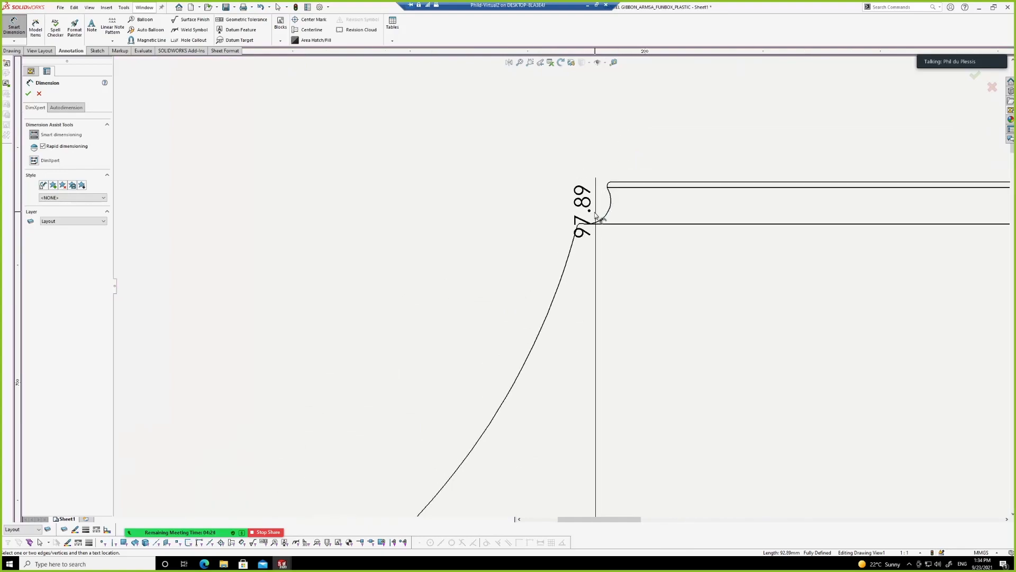
{"action": "scroll", "coordinate": [608, 230], "scroll_direction": "down", "scroll_amount": 5}
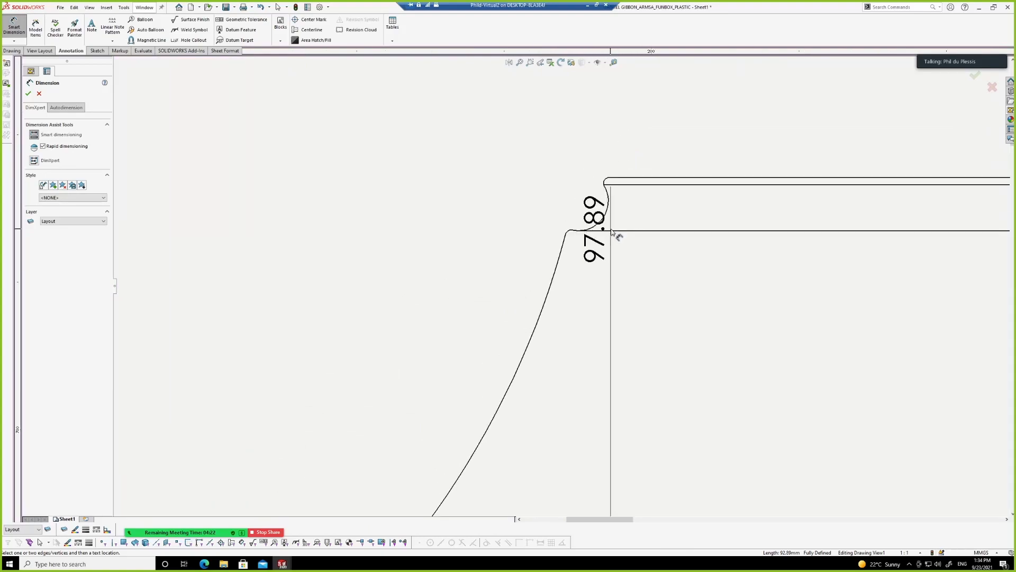
{"action": "scroll", "coordinate": [569, 246], "scroll_direction": "down", "scroll_amount": 1}
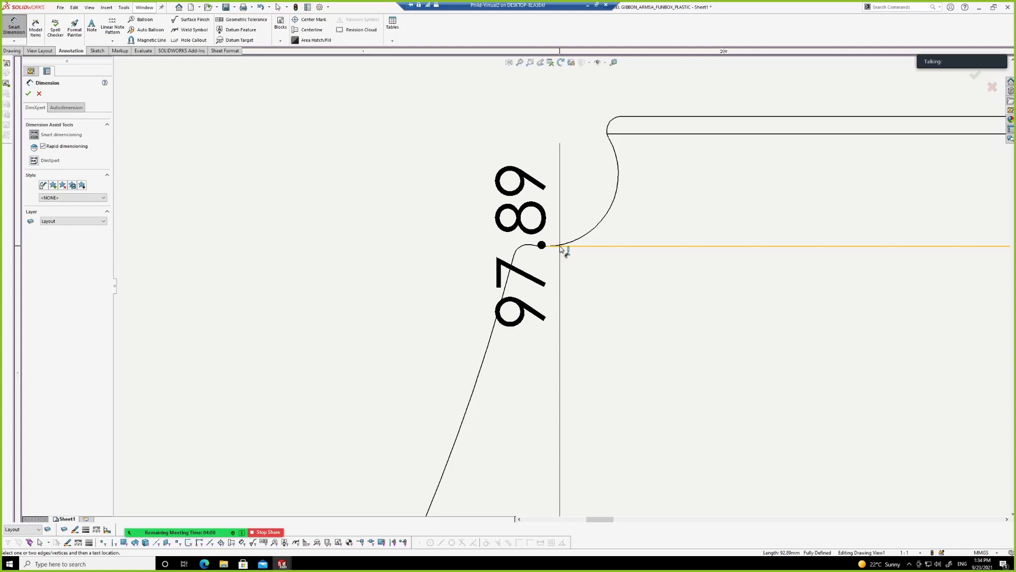
{"action": "left_click", "coordinate": [562, 248]}
{"action": "scroll", "coordinate": [556, 262], "scroll_direction": "up", "scroll_amount": 2}
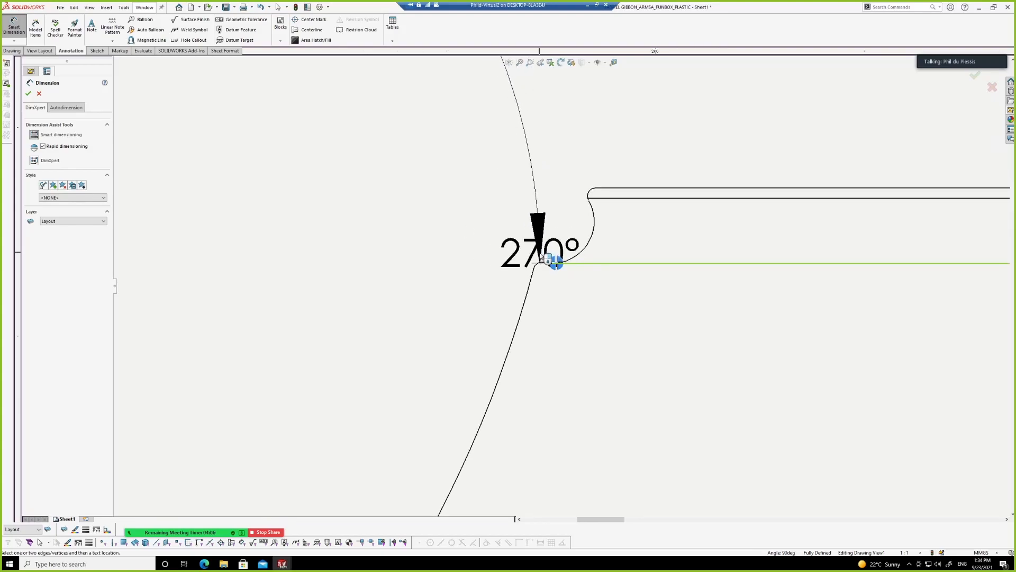
{"action": "key", "text": "Escape"}
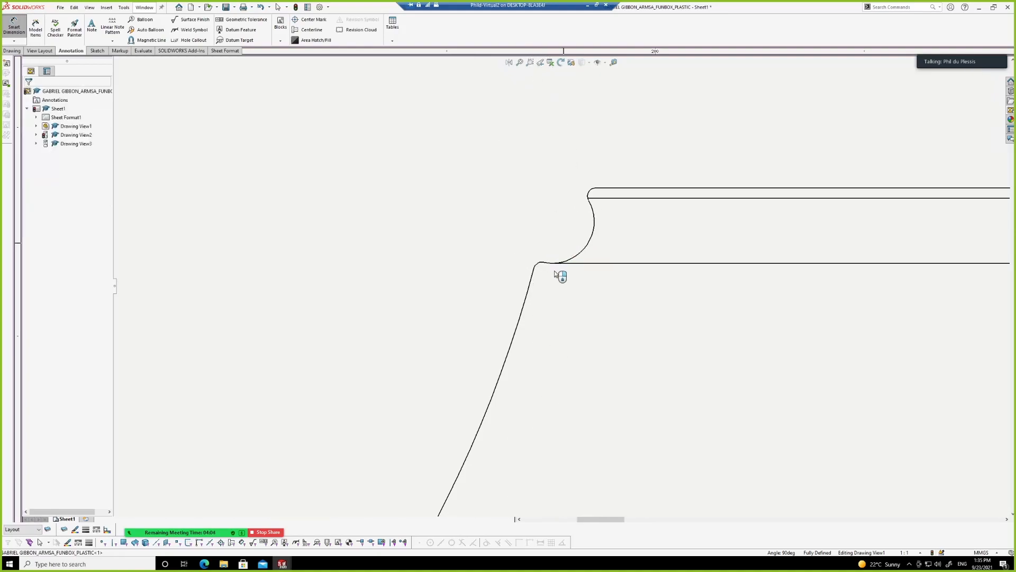
{"action": "scroll", "coordinate": [556, 273], "scroll_direction": "down", "scroll_amount": 2}
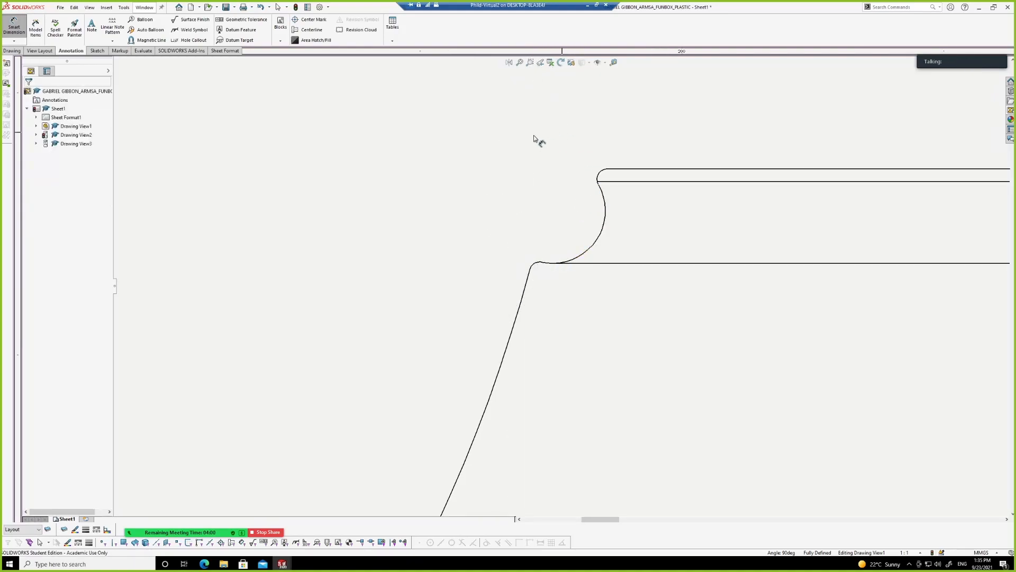
{"action": "left_click", "coordinate": [579, 266]}
{"action": "scroll", "coordinate": [530, 254], "scroll_direction": "up", "scroll_amount": 2}
{"action": "key", "text": "Escape"}
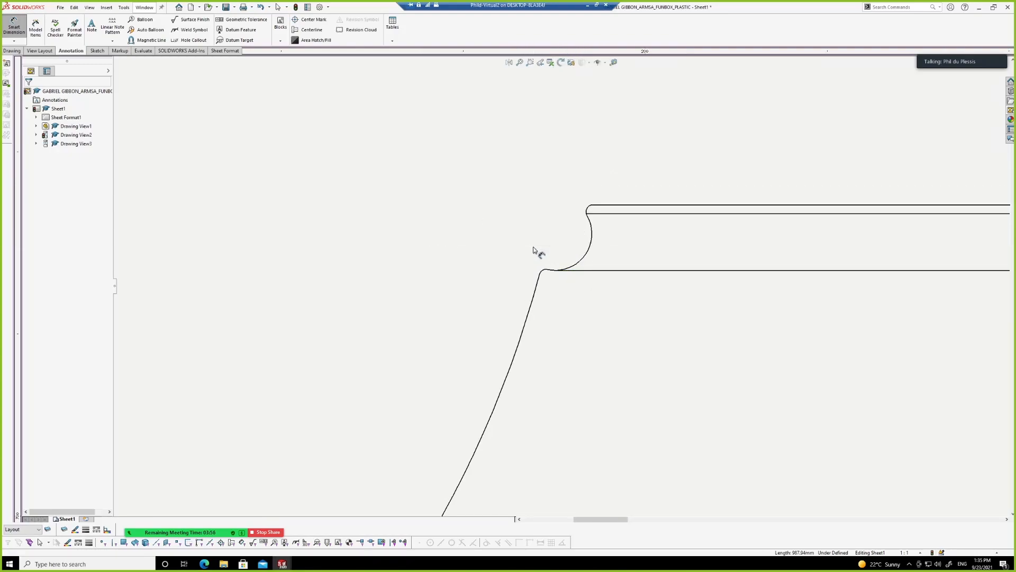
{"action": "scroll", "coordinate": [533, 247], "scroll_direction": "up", "scroll_amount": 2}
{"action": "key", "text": "Escape"}
{"action": "left_click", "coordinate": [540, 191]}
Dimension the vertical height from the foot's base to the platform's lower horizontal edge, placing it outside the existing foot dimensions.
{"action": "right_click_drag", "start_coordinate": [527, 118], "coordinate": [528, 88]}
{"action": "left_click", "coordinate": [581, 276]}
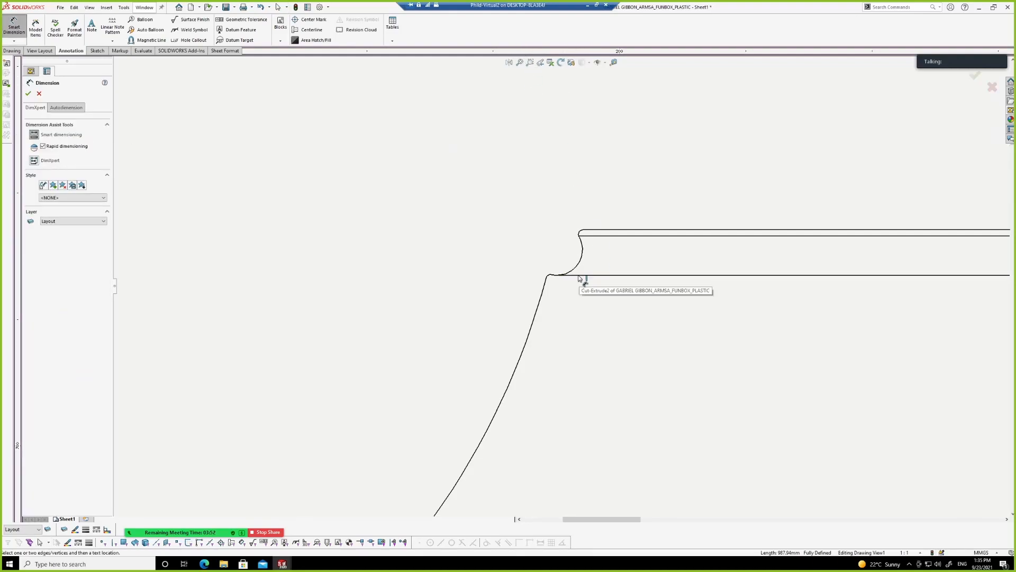
{"action": "scroll", "coordinate": [578, 275], "scroll_direction": "up", "scroll_amount": 3}
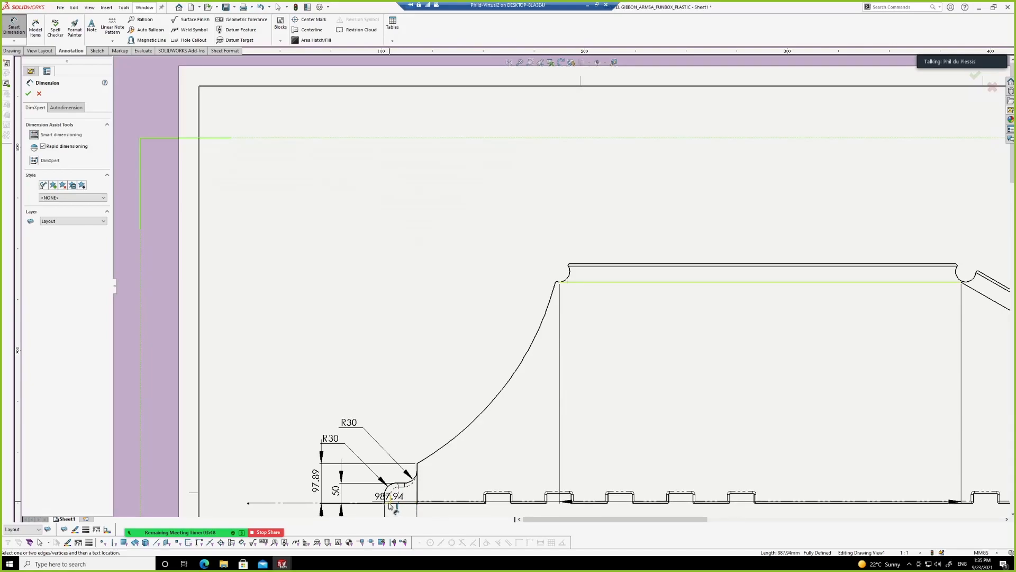
{"action": "left_click", "coordinate": [387, 501]}
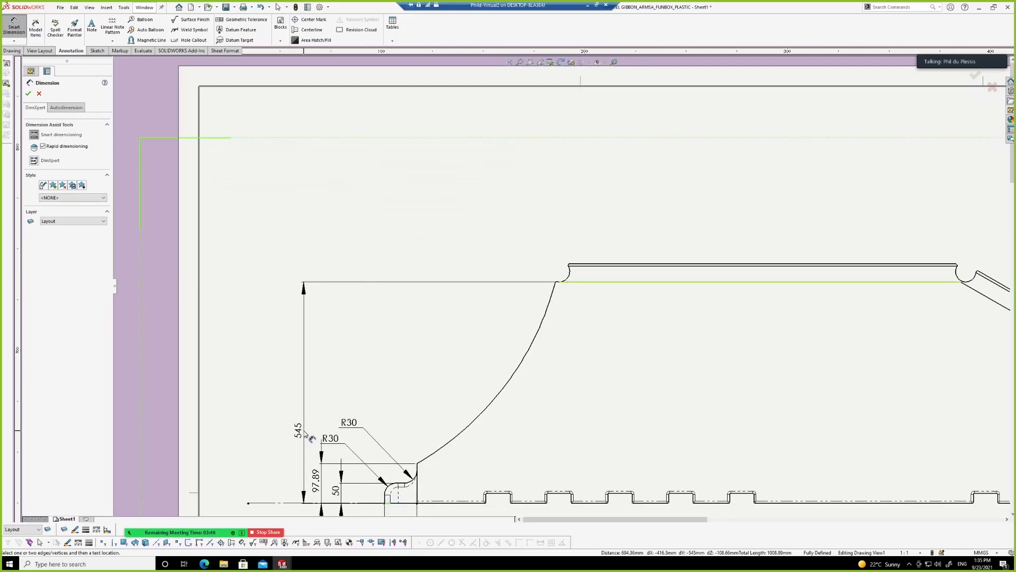
{"action": "left_click", "coordinate": [305, 427]}
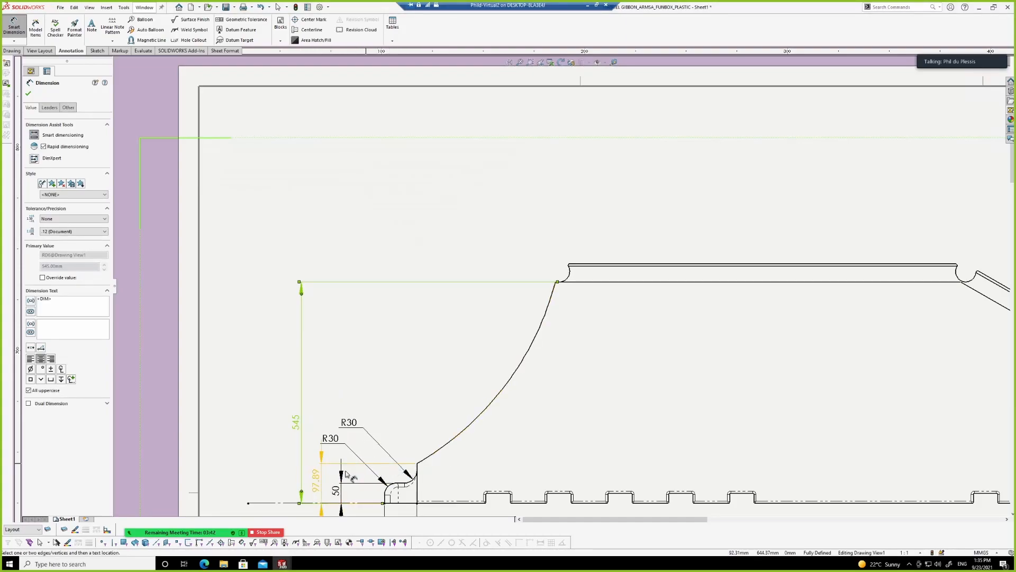
Dimension the overall height from the foot's base to the platform's uppermost edge, outside the other height dimensions.
{"action": "scroll", "coordinate": [440, 344], "scroll_direction": "up", "scroll_amount": 4}
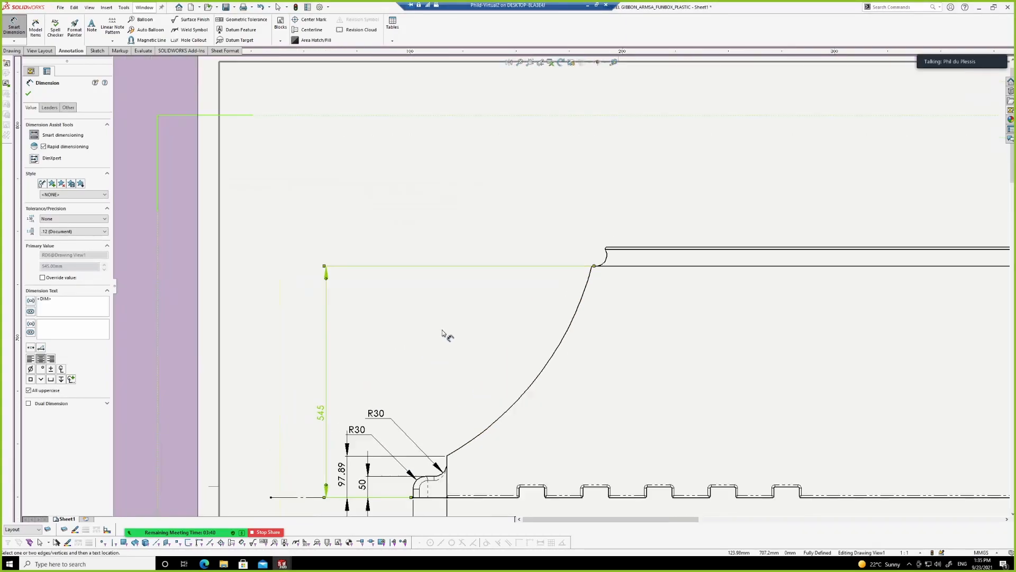
{"action": "scroll", "coordinate": [493, 334], "scroll_direction": "down", "scroll_amount": 3}
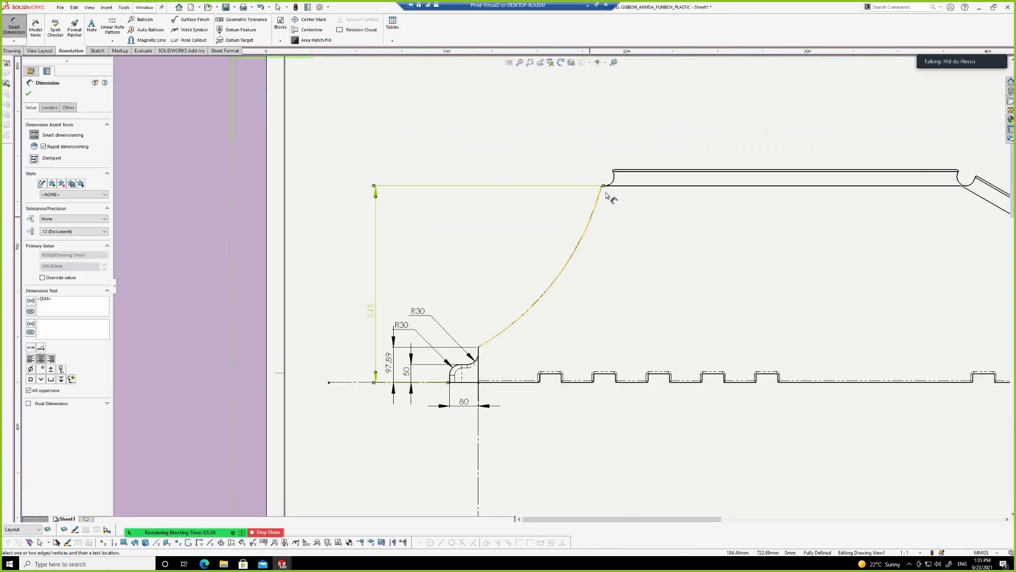
{"action": "scroll", "coordinate": [606, 195], "scroll_direction": "down", "scroll_amount": 4}
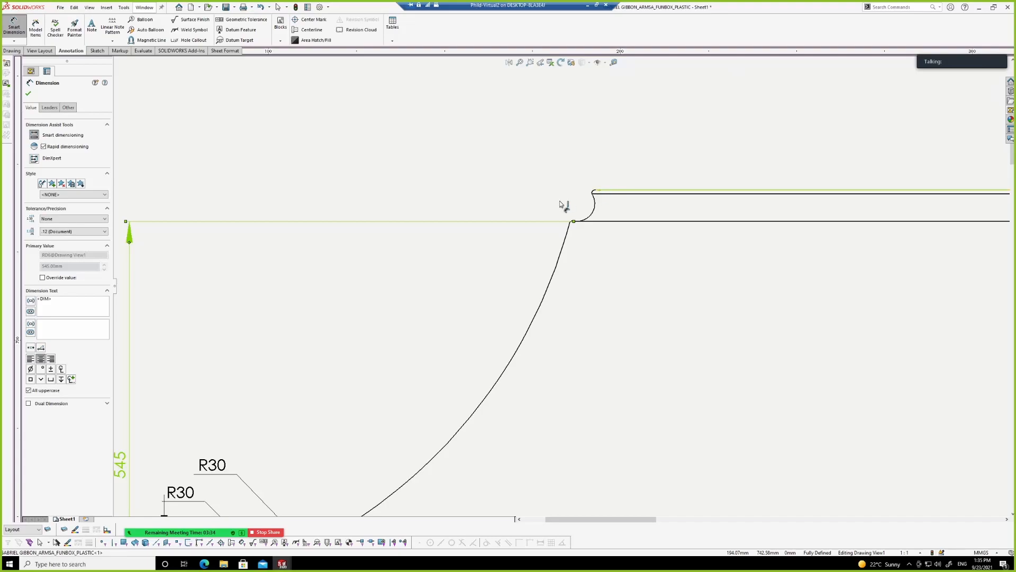
{"action": "scroll", "coordinate": [567, 212], "scroll_direction": "up", "scroll_amount": 2}
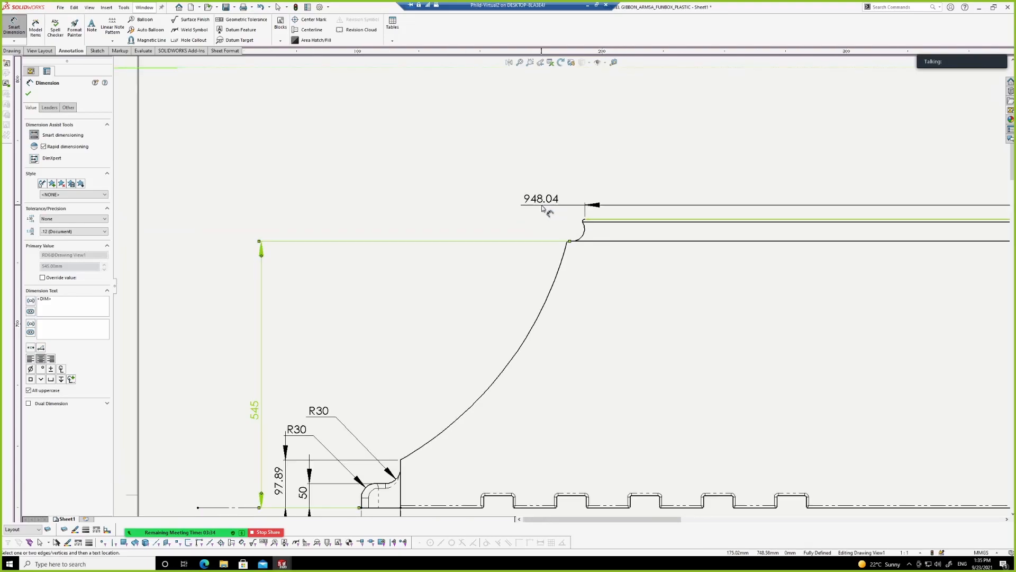
{"action": "left_click", "coordinate": [370, 508]}
{"action": "left_click", "coordinate": [365, 507]}
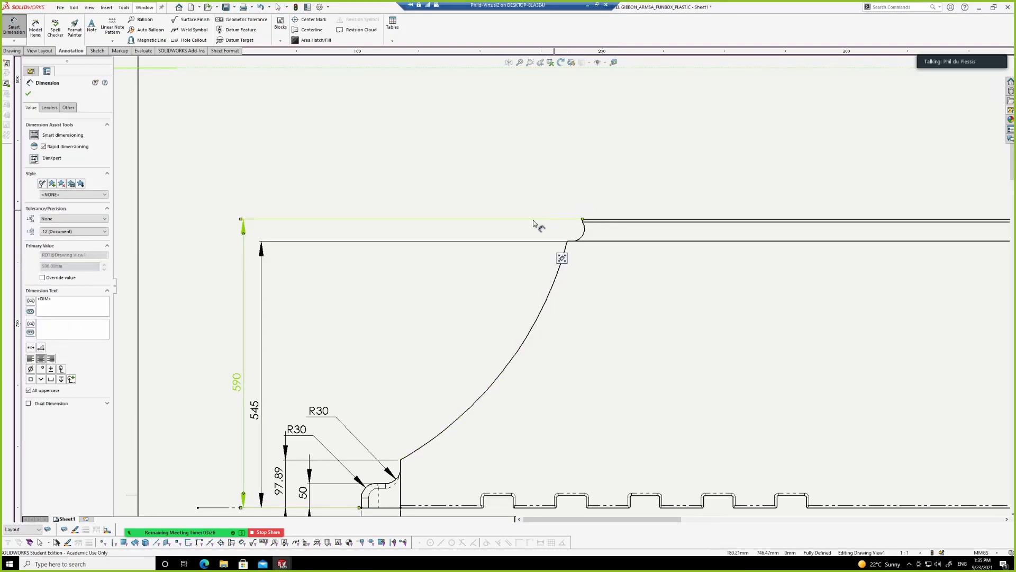
{"action": "scroll", "coordinate": [539, 218], "scroll_direction": "up", "scroll_amount": 1}
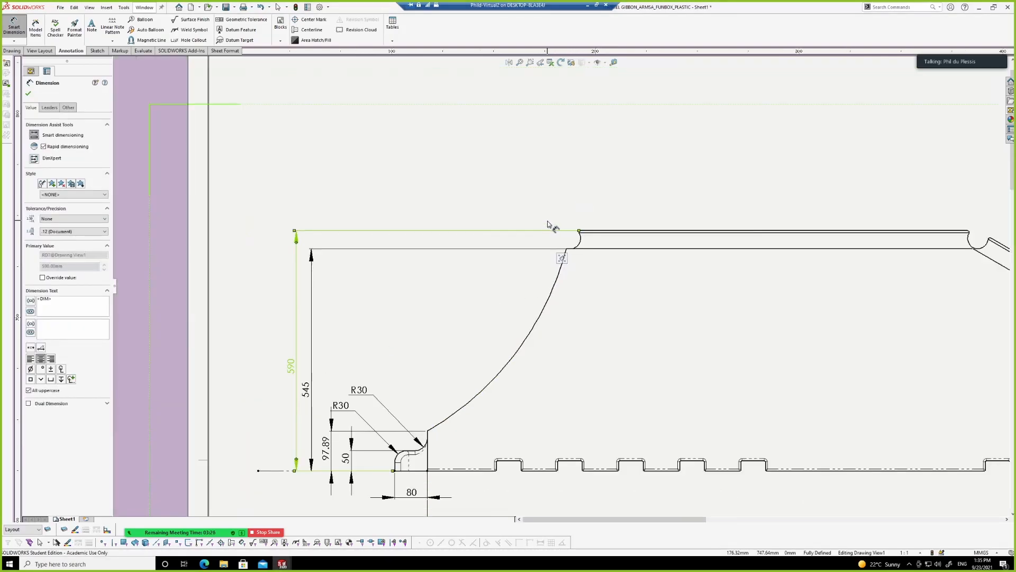
{"action": "left_click", "coordinate": [429, 445]}
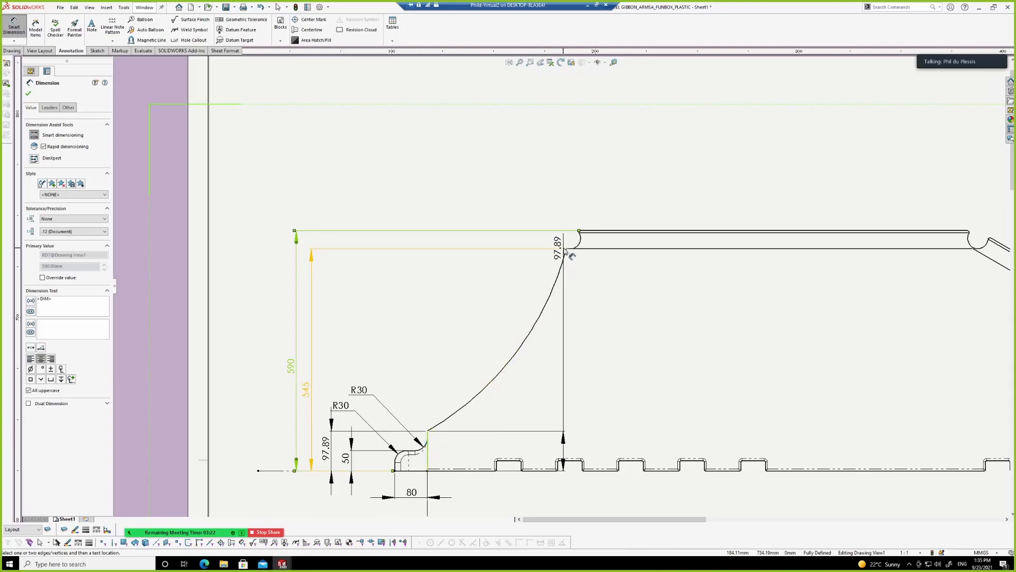
{"action": "scroll", "coordinate": [570, 254], "scroll_direction": "down", "scroll_amount": 6}
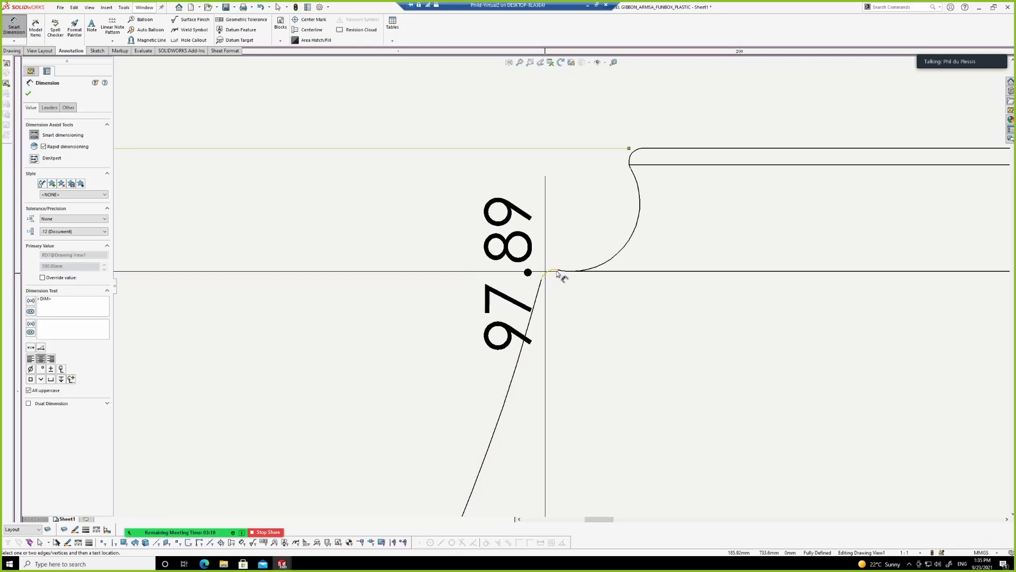
{"action": "key", "text": "Escape"}
{"action": "key", "text": "Escape"}
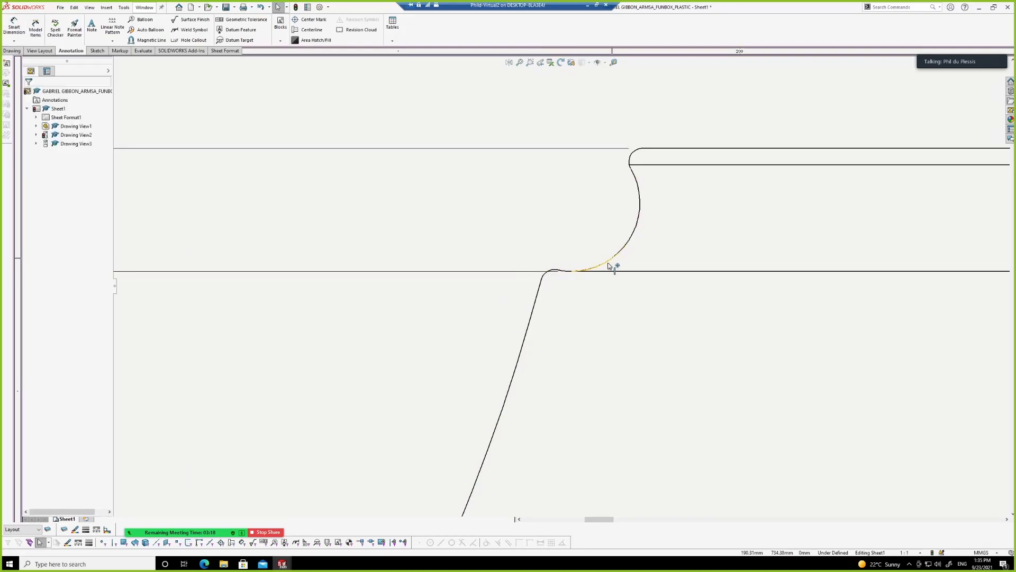
Create a virtual sharp point where the curved side and the short edge beside its upper rounded corner intersect.
{"action": "left_click", "coordinate": [563, 272]}
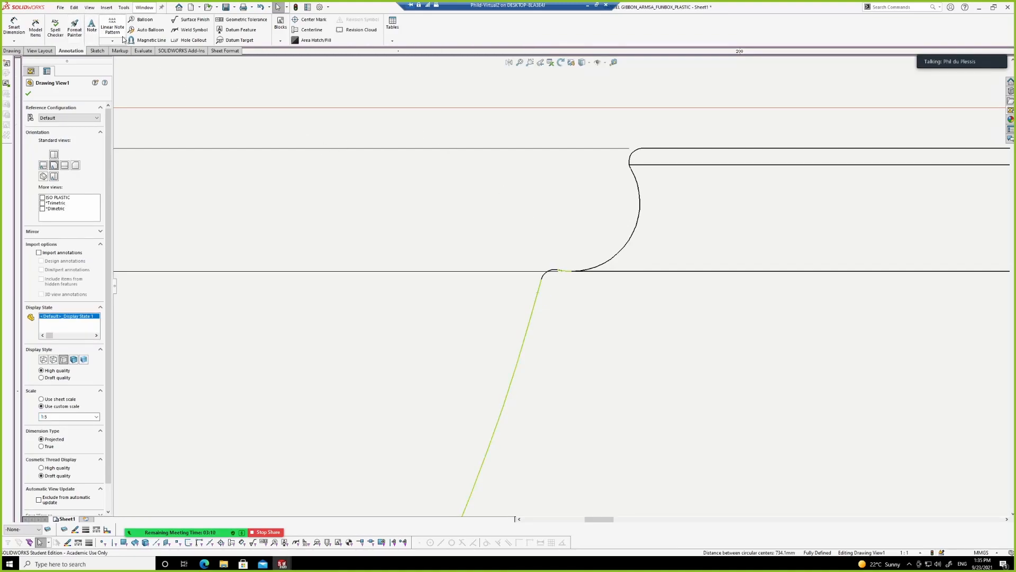
{"action": "left_click", "coordinate": [97, 50]}
{"action": "scroll", "coordinate": [555, 236], "scroll_direction": "down", "scroll_amount": 1}
{"action": "scroll", "coordinate": [573, 236], "scroll_direction": "up", "scroll_amount": 1}
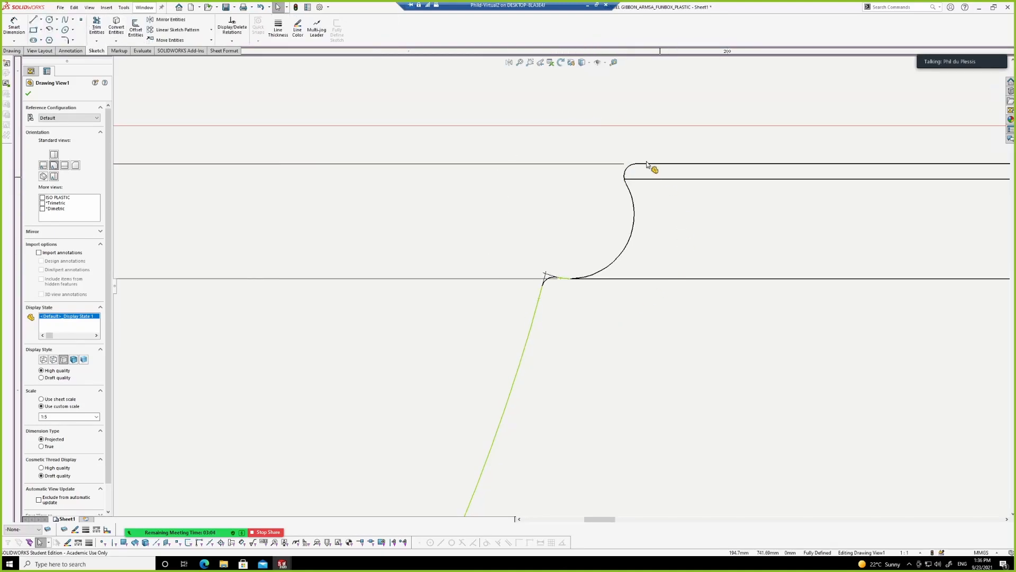
{"action": "scroll", "coordinate": [551, 273], "scroll_direction": "up", "scroll_amount": 3}
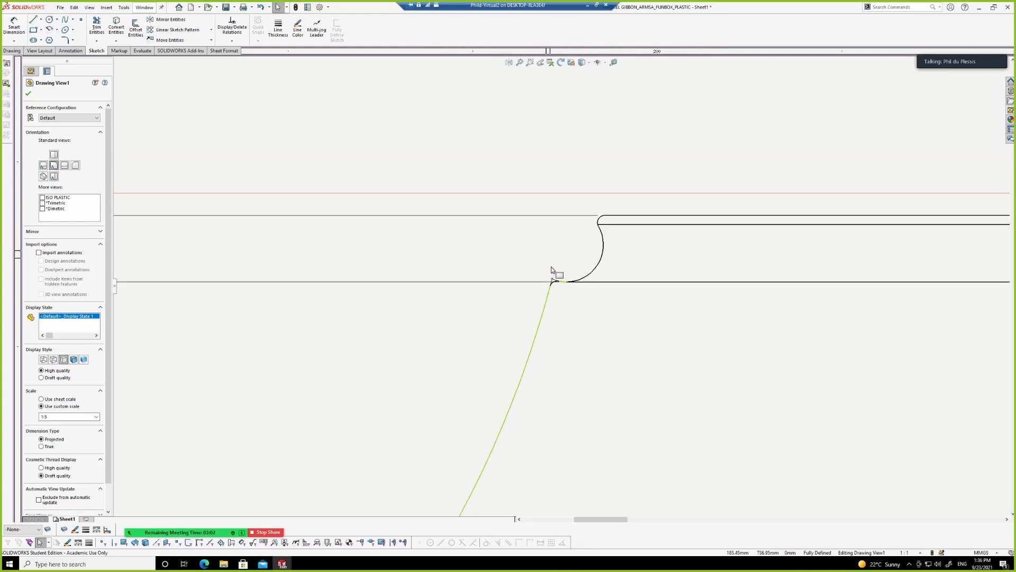
Dimension the horizontal distance from the body's vertical edge above the foot to the virtual sharp, placing it above the view.
{"action": "scroll", "coordinate": [555, 280], "scroll_direction": "up", "scroll_amount": 1}
{"action": "right_click_drag", "start_coordinate": [558, 149], "coordinate": [558, 114]}
{"action": "scroll", "coordinate": [554, 268], "scroll_direction": "down", "scroll_amount": 3}
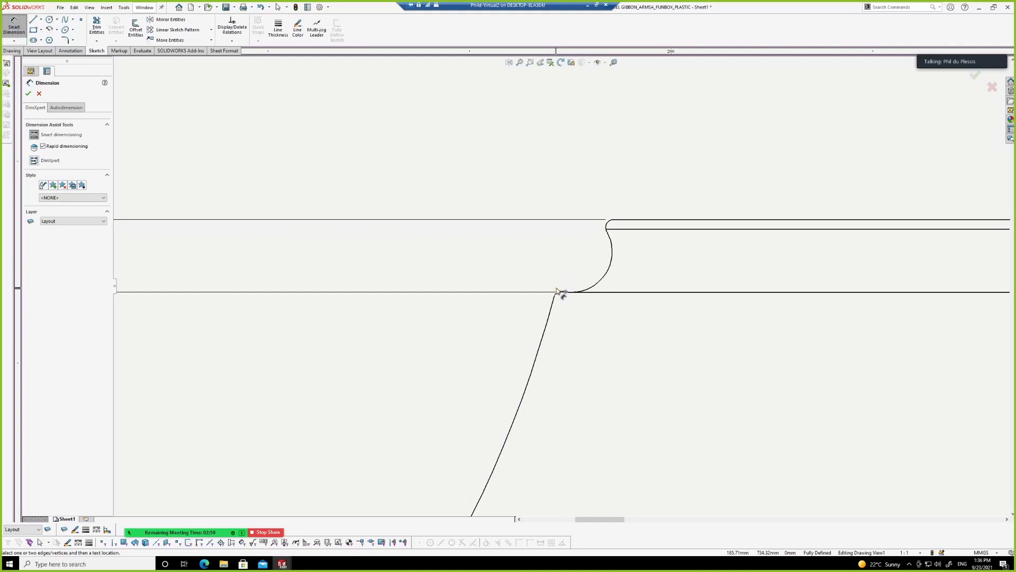
{"action": "left_click", "coordinate": [557, 291]}
{"action": "scroll", "coordinate": [527, 222], "scroll_direction": "up", "scroll_amount": 5}
{"action": "scroll", "coordinate": [531, 353], "scroll_direction": "down", "scroll_amount": 3}
{"action": "scroll", "coordinate": [531, 353], "scroll_direction": "down", "scroll_amount": 2}
{"action": "left_click", "coordinate": [508, 327]}
{"action": "scroll", "coordinate": [556, 265], "scroll_direction": "up", "scroll_amount": 2}
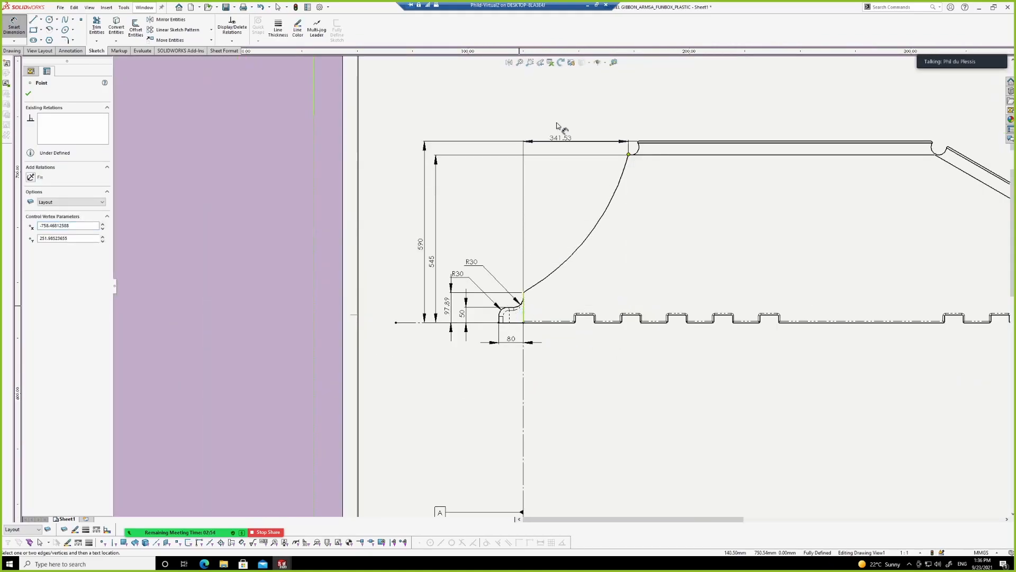
{"action": "left_click", "coordinate": [562, 101]}
Dimension the vertical height from the foot's base to the virtual sharp, placing it between the two tallest height dimensions.
{"action": "scroll", "coordinate": [634, 158], "scroll_direction": "down", "scroll_amount": 2}
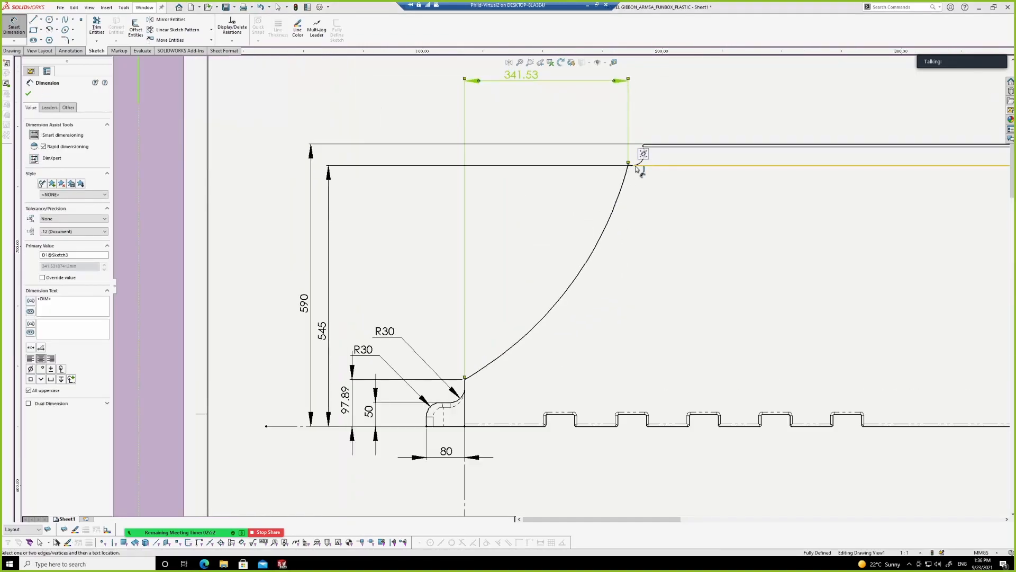
{"action": "scroll", "coordinate": [630, 161], "scroll_direction": "down", "scroll_amount": 3}
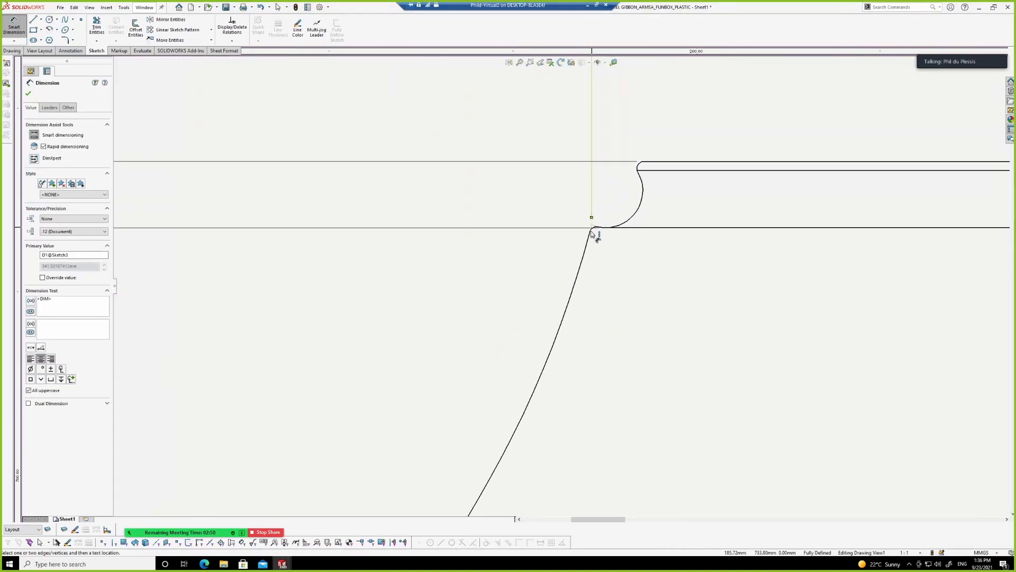
{"action": "left_click", "coordinate": [592, 228]}
{"action": "scroll", "coordinate": [564, 209], "scroll_direction": "up", "scroll_amount": 9}
{"action": "scroll", "coordinate": [482, 418], "scroll_direction": "down", "scroll_amount": 5}
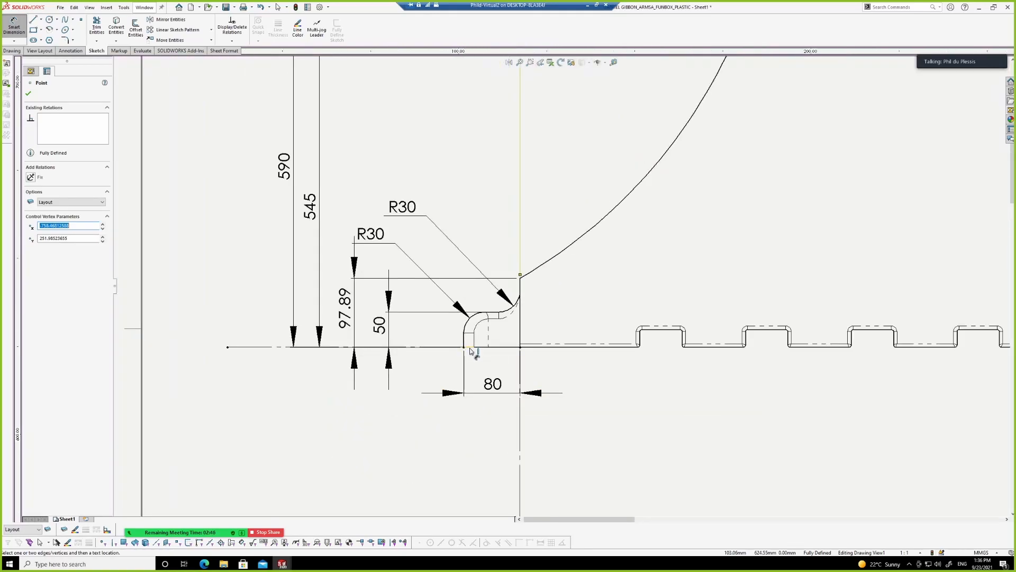
{"action": "left_click", "coordinate": [471, 351]}
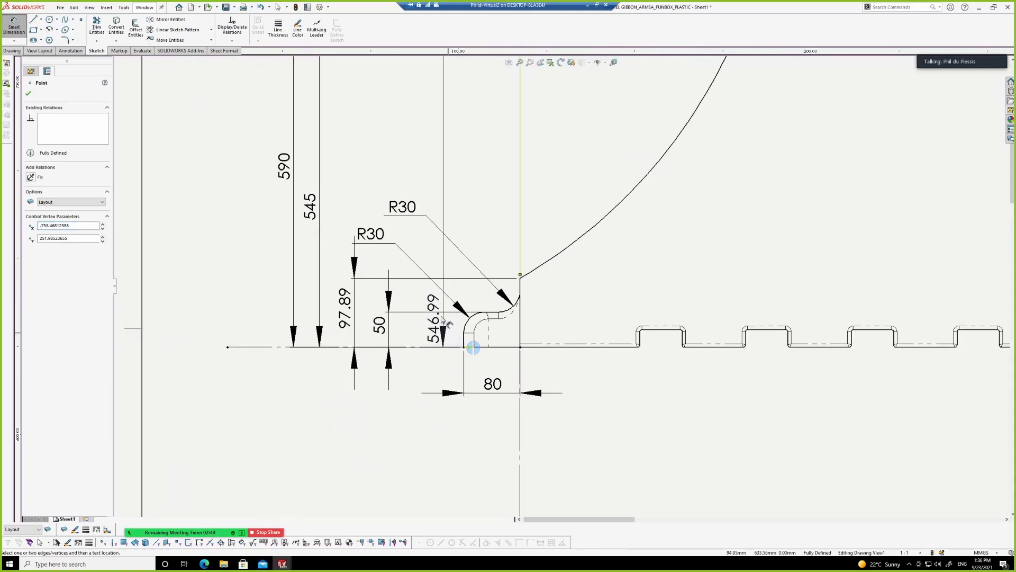
{"action": "scroll", "coordinate": [530, 308], "scroll_direction": "up", "scroll_amount": 3}
{"action": "scroll", "coordinate": [418, 249], "scroll_direction": "down", "scroll_amount": 2}
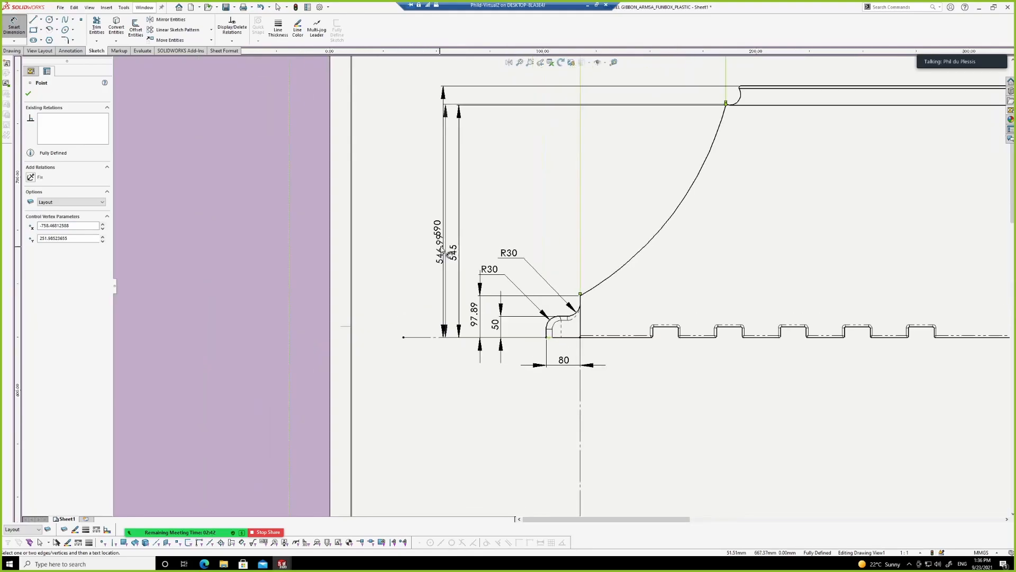
{"action": "left_click", "coordinate": [453, 238]}
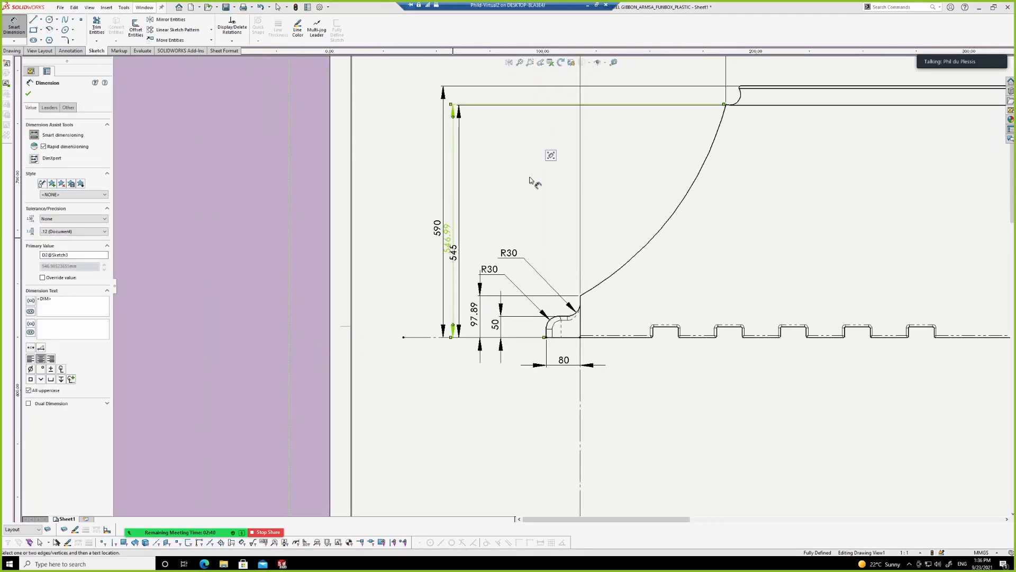
{"action": "key", "text": "Escape"}
Move the 545 height dimension closer to the part so it clears the neighbouring virtual sharp height dimension.
{"action": "scroll", "coordinate": [726, 106], "scroll_direction": "down", "scroll_amount": 2}
{"action": "scroll", "coordinate": [593, 167], "scroll_direction": "up", "scroll_amount": 3}
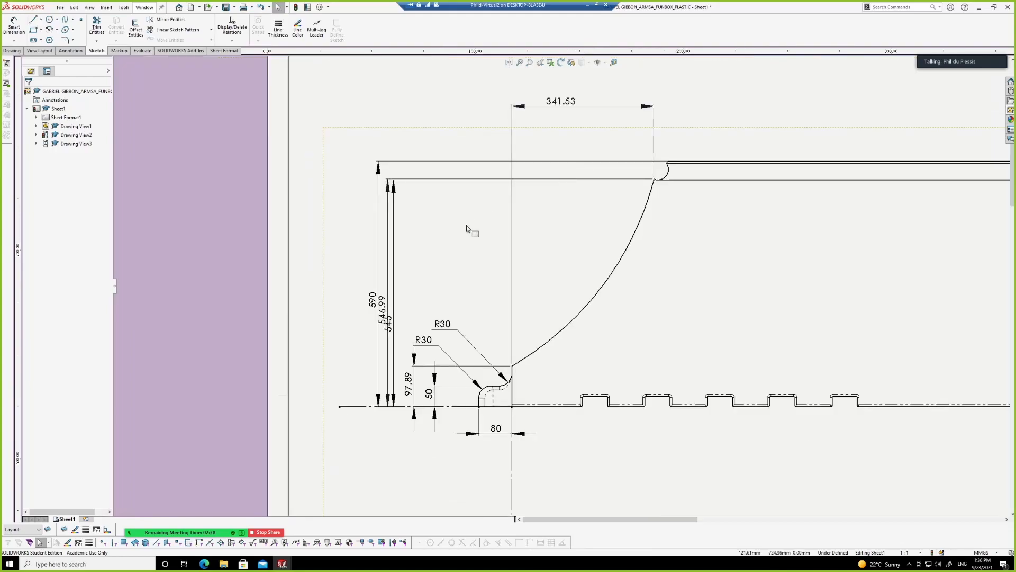
{"action": "scroll", "coordinate": [350, 273], "scroll_direction": "down", "scroll_amount": 1}
{"action": "mouse_move", "coordinate": [381, 310]}
{"action": "left_mouse_down"}
{"action": "mouse_move", "coordinate": [373, 313]}
{"action": "mouse_move", "coordinate": [390, 310]}
{"action": "mouse_move", "coordinate": [406, 333]}
{"action": "left_mouse_up"}
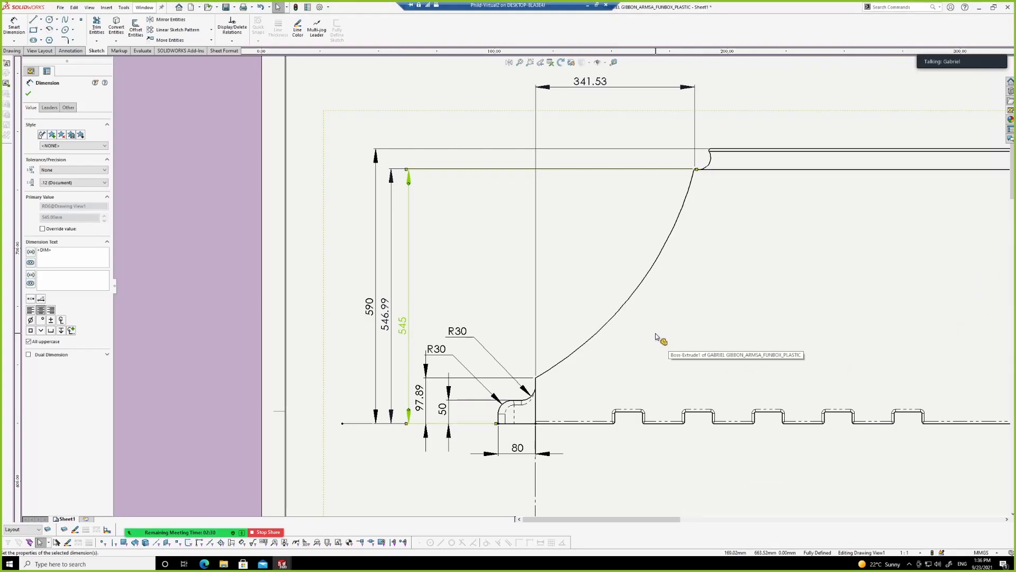
{"action": "scroll", "coordinate": [642, 414], "scroll_direction": "up", "scroll_amount": 1}
{"action": "scroll", "coordinate": [642, 415], "scroll_direction": "down", "scroll_amount": 2}
{"action": "left_click", "coordinate": [653, 248]}
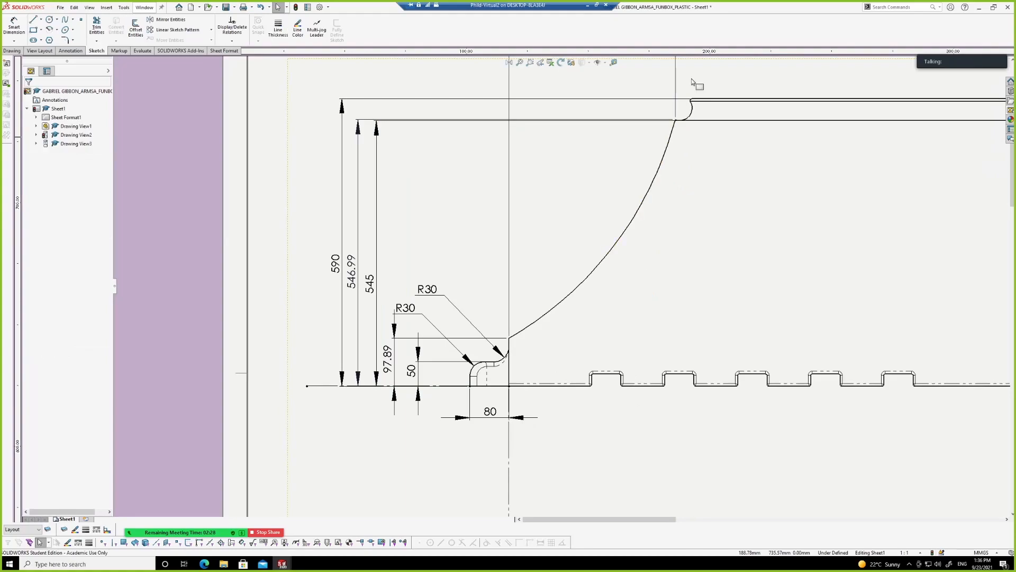
{"action": "scroll", "coordinate": [694, 111], "scroll_direction": "down", "scroll_amount": 1}
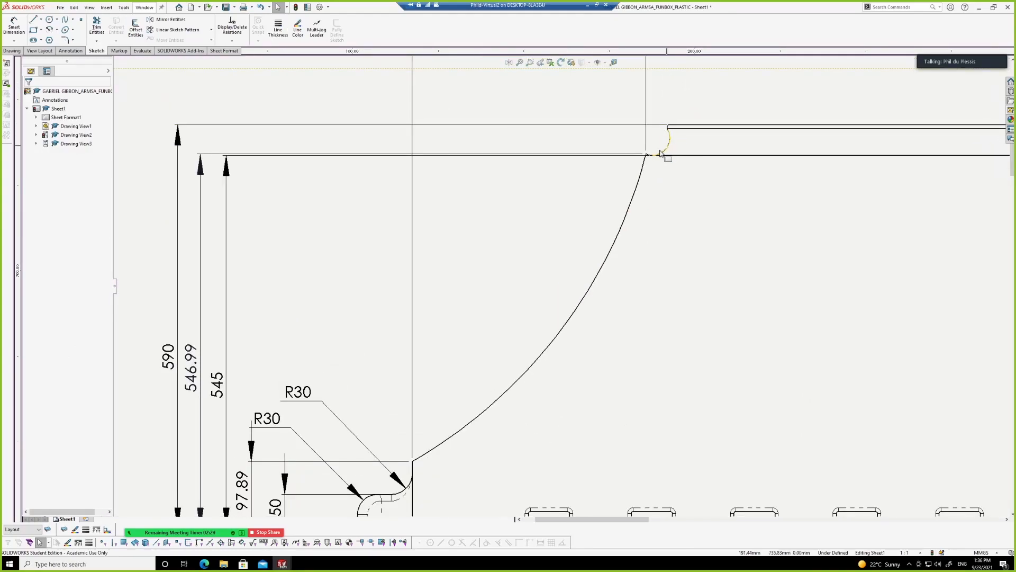
{"action": "scroll", "coordinate": [665, 144], "scroll_direction": "down", "scroll_amount": 1}
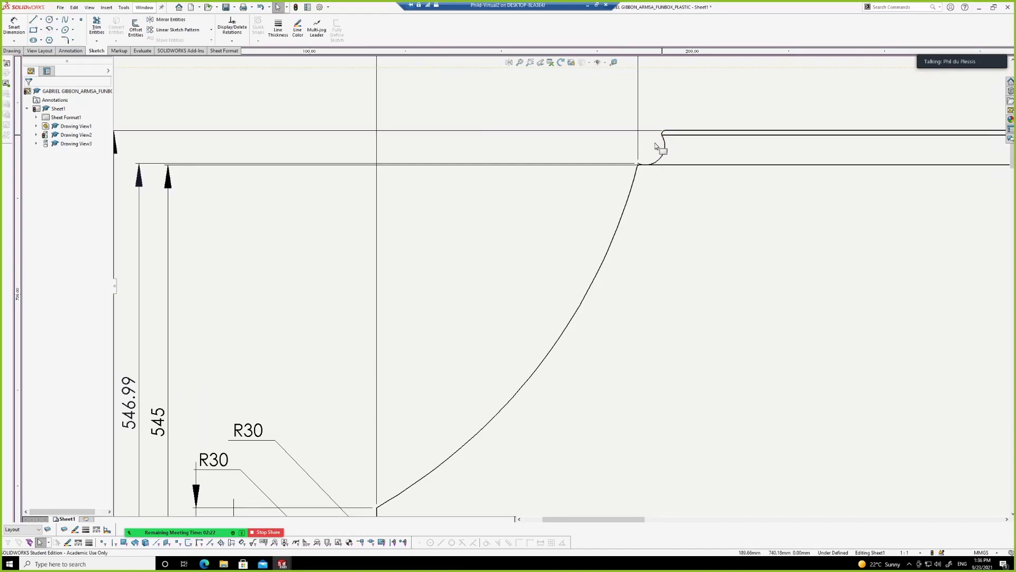
{"action": "scroll", "coordinate": [656, 143], "scroll_direction": "up", "scroll_amount": 3}
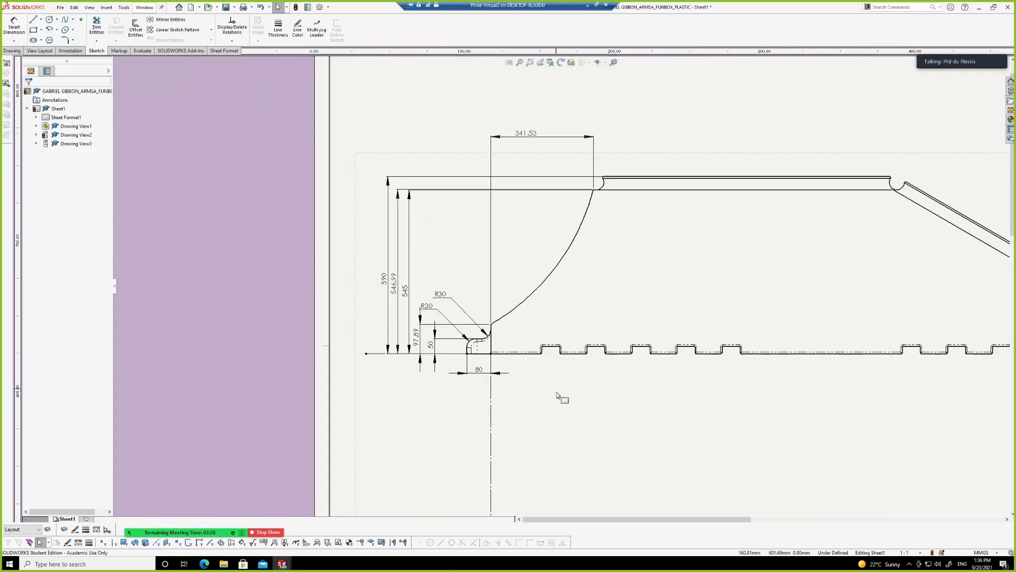
Try to dimension the horizontal distance from the body's vertical edge above the foot to the first base notch, placing it below the view.
{"action": "scroll", "coordinate": [559, 394], "scroll_direction": "down", "scroll_amount": 1}
{"action": "scroll", "coordinate": [551, 393], "scroll_direction": "down", "scroll_amount": 1}
{"action": "right_click_drag", "start_coordinate": [554, 405], "coordinate": [553, 365]}
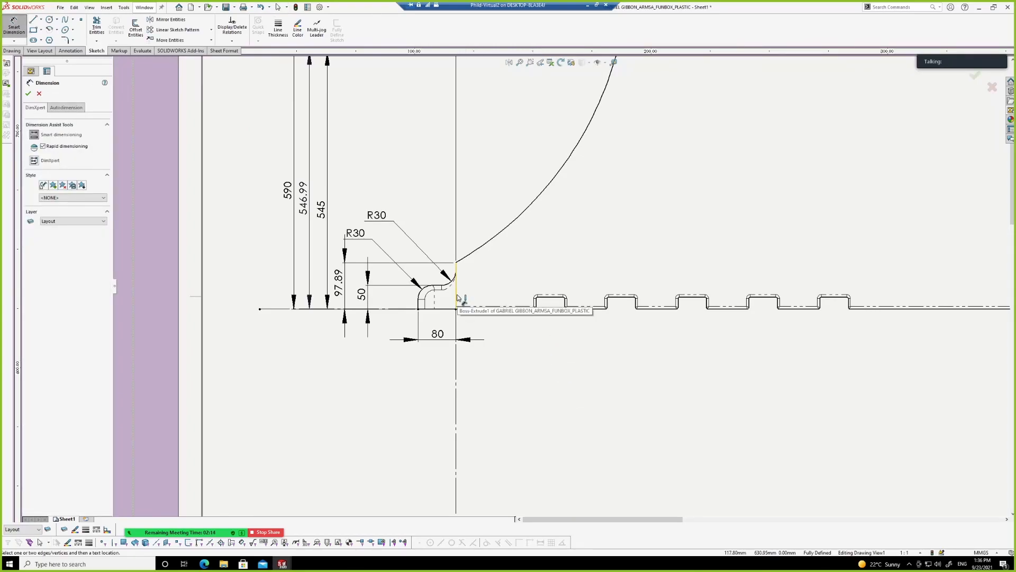
{"action": "scroll", "coordinate": [505, 331], "scroll_direction": "down", "scroll_amount": 1}
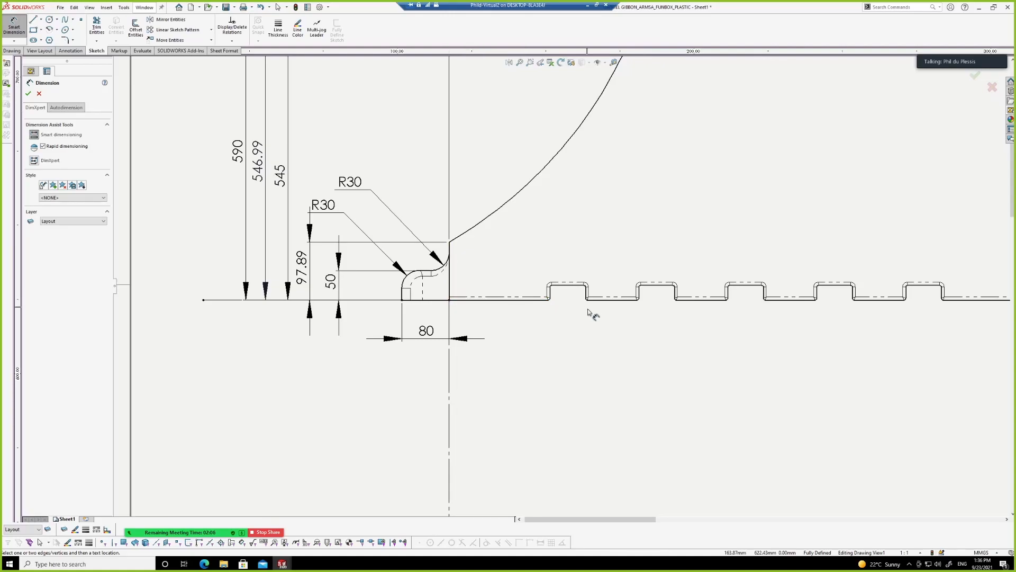
{"action": "scroll", "coordinate": [589, 311], "scroll_direction": "up", "scroll_amount": 5}
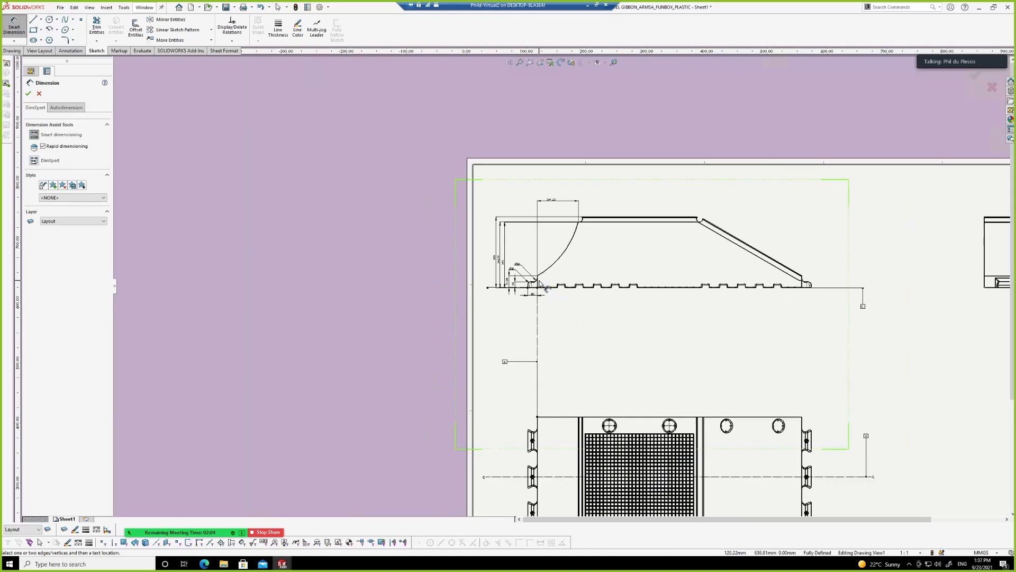
{"action": "scroll", "coordinate": [541, 287], "scroll_direction": "down", "scroll_amount": 1}
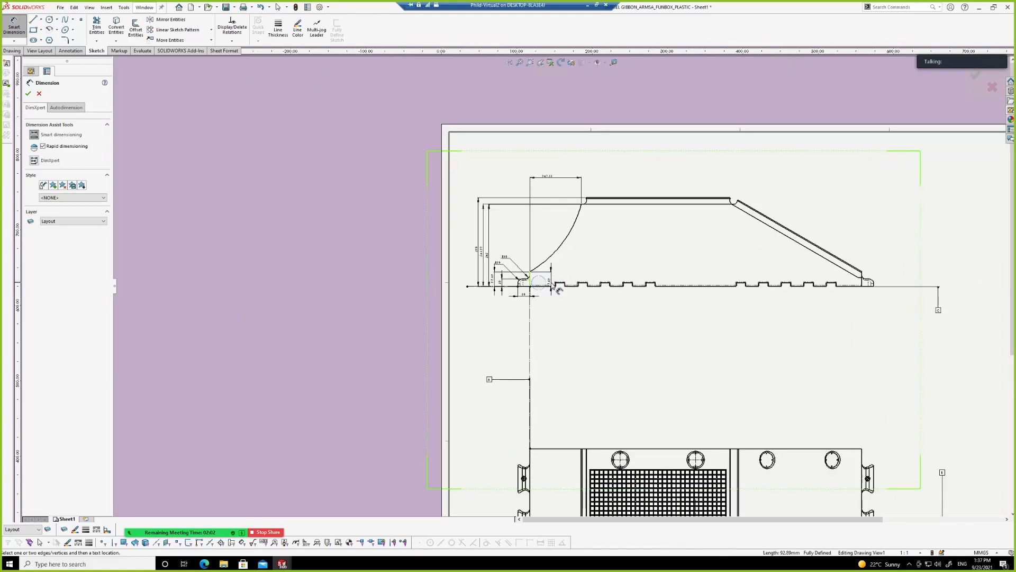
{"action": "left_click", "coordinate": [556, 282]}
{"action": "left_click", "coordinate": [553, 311]}
{"action": "scroll", "coordinate": [570, 308], "scroll_direction": "down", "scroll_amount": 1}
{"action": "scroll", "coordinate": [571, 309], "scroll_direction": "down", "scroll_amount": 8}
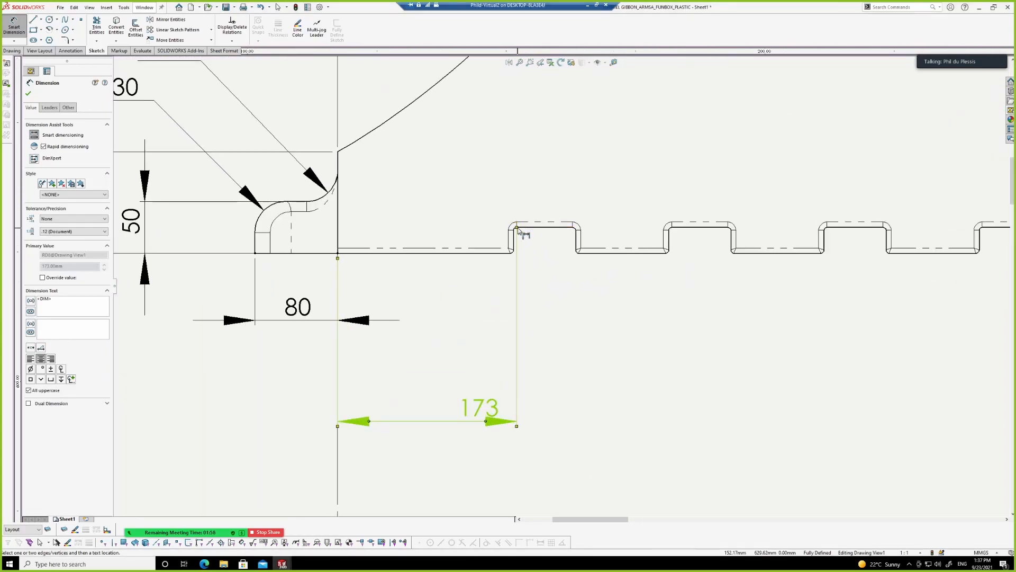
{"action": "scroll", "coordinate": [521, 238], "scroll_direction": "down", "scroll_amount": 2}
{"action": "scroll", "coordinate": [534, 306], "scroll_direction": "up", "scroll_amount": 2}
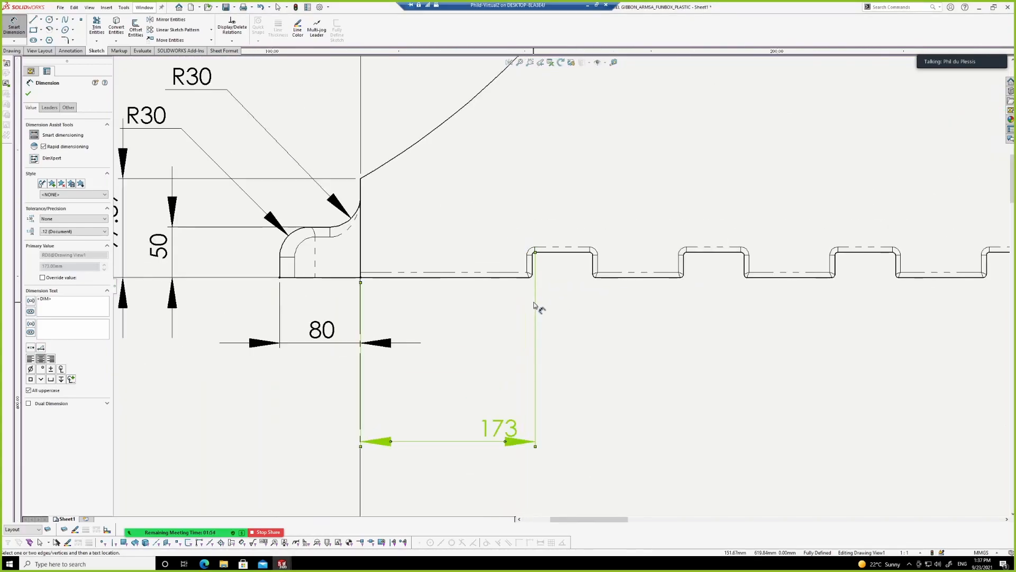
Delete the horizontal dimension running from the body's vertical edge to the first notch's inner rounded corner.
{"action": "key", "text": "Escape"}
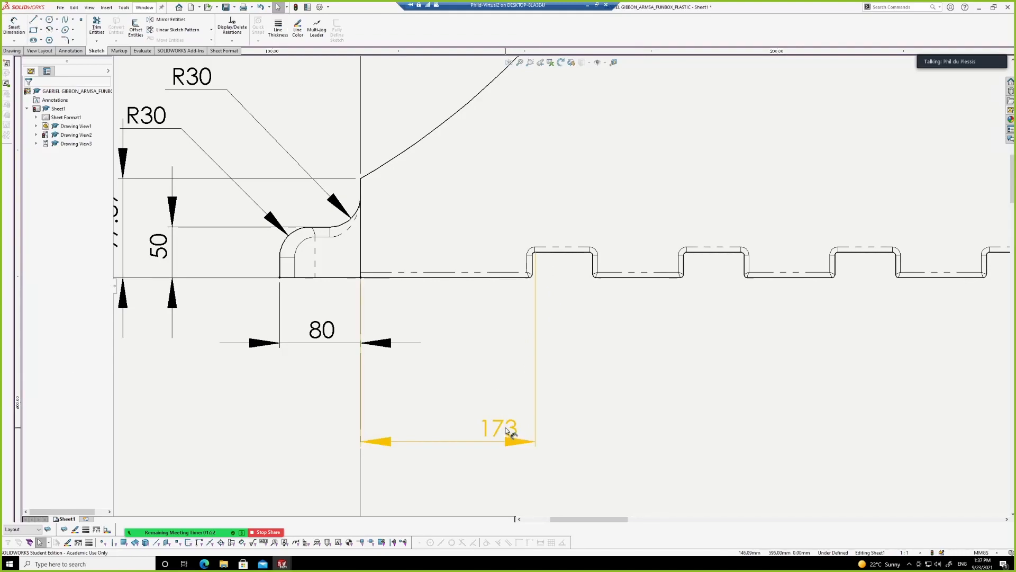
{"action": "left_click", "coordinate": [466, 429]}
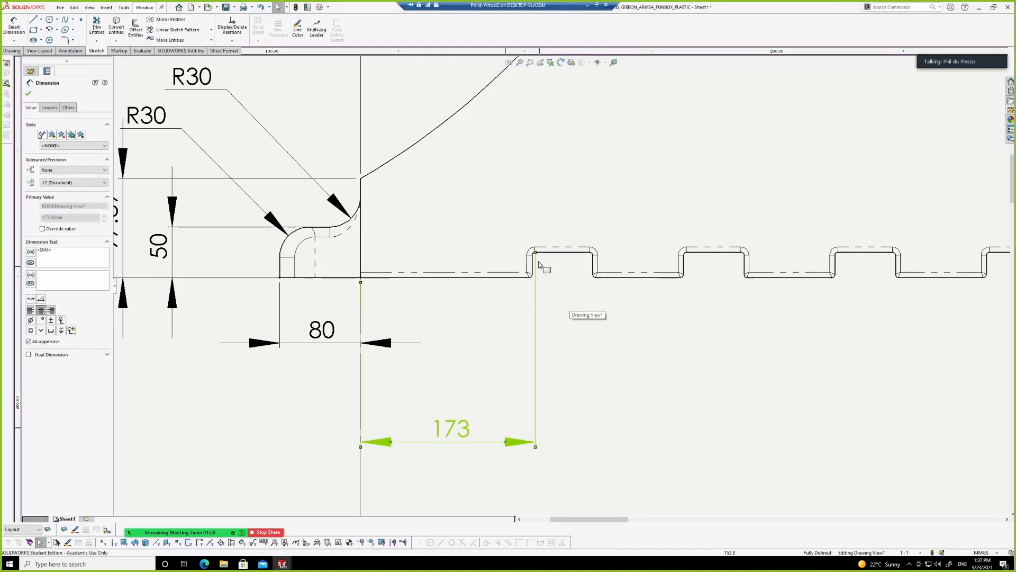
{"action": "left_click", "coordinate": [483, 453]}
{"action": "left_click", "coordinate": [461, 431]}
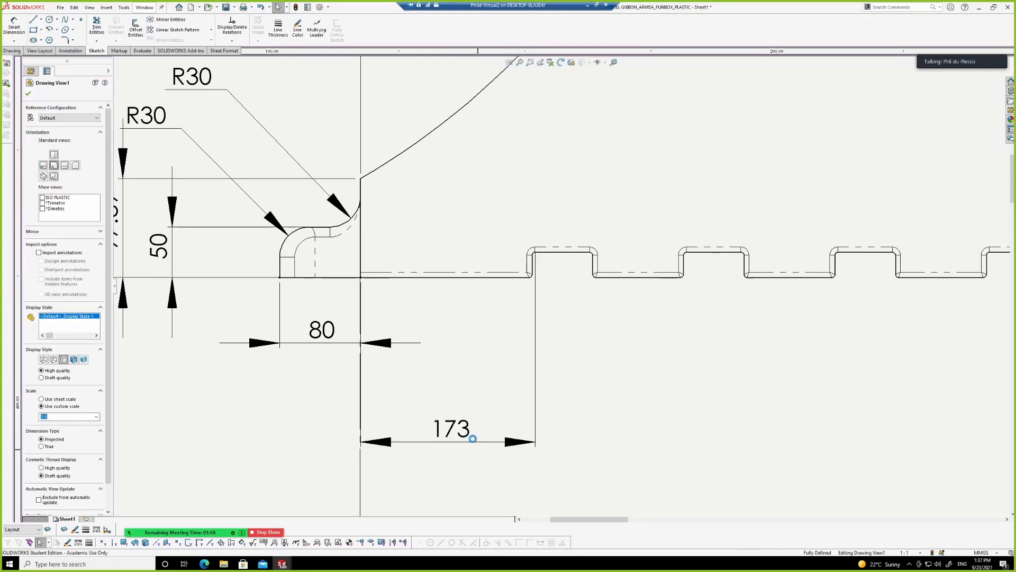
{"action": "key", "text": "Delete"}
Dimension the horizontal distance from the body's vertical edge to the near side wall of the first base notch, placing it below the 80 dimension.
{"action": "right_click_drag", "start_coordinate": [630, 344], "coordinate": [624, 290]}
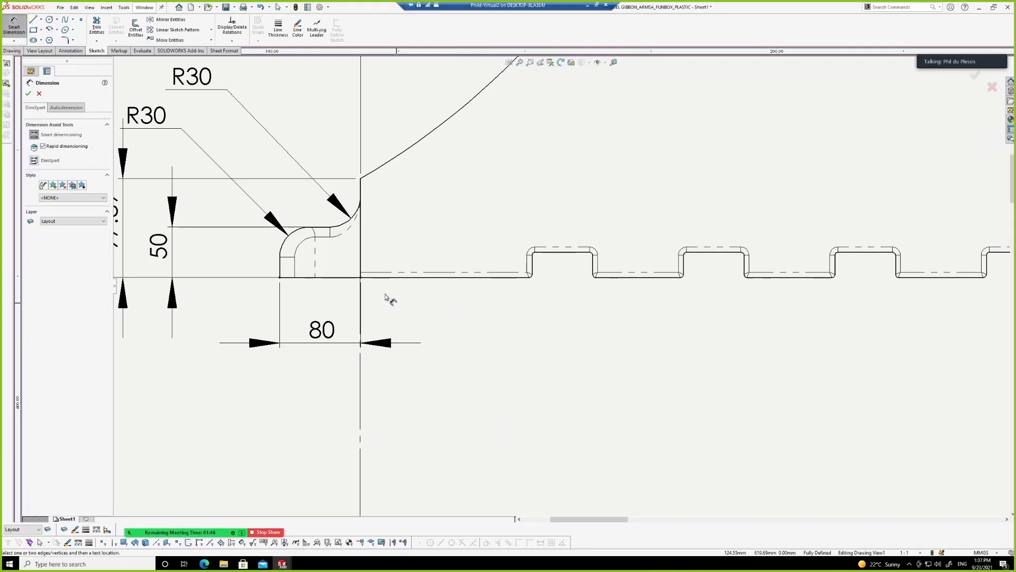
{"action": "left_click", "coordinate": [362, 245]}
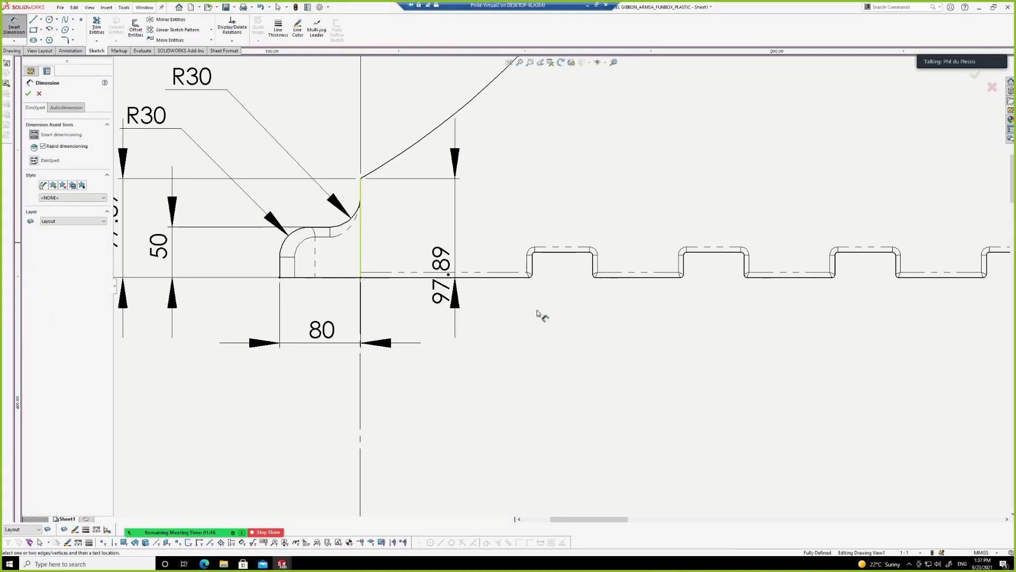
{"action": "left_click", "coordinate": [533, 264]}
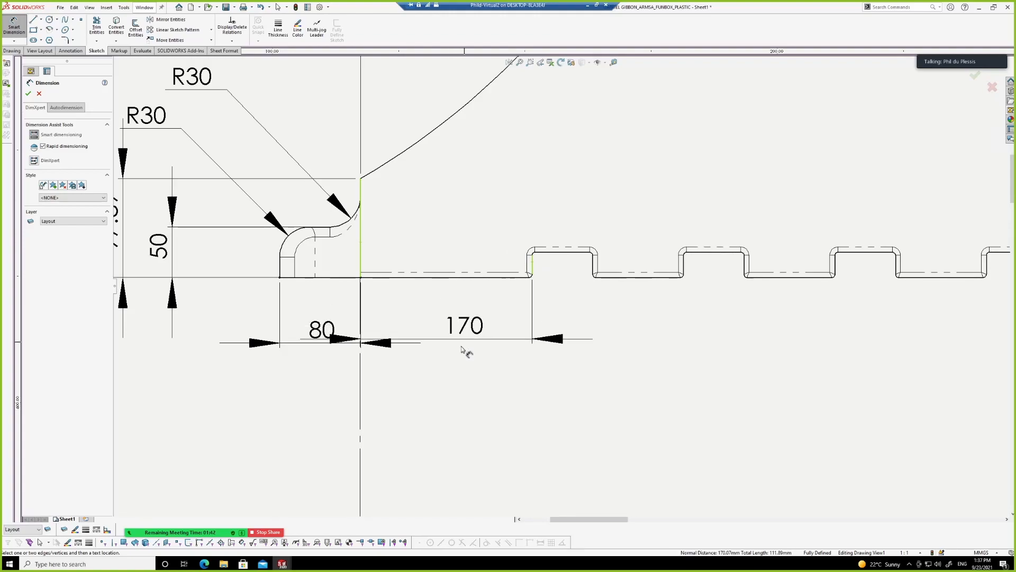
{"action": "left_click", "coordinate": [460, 377]}
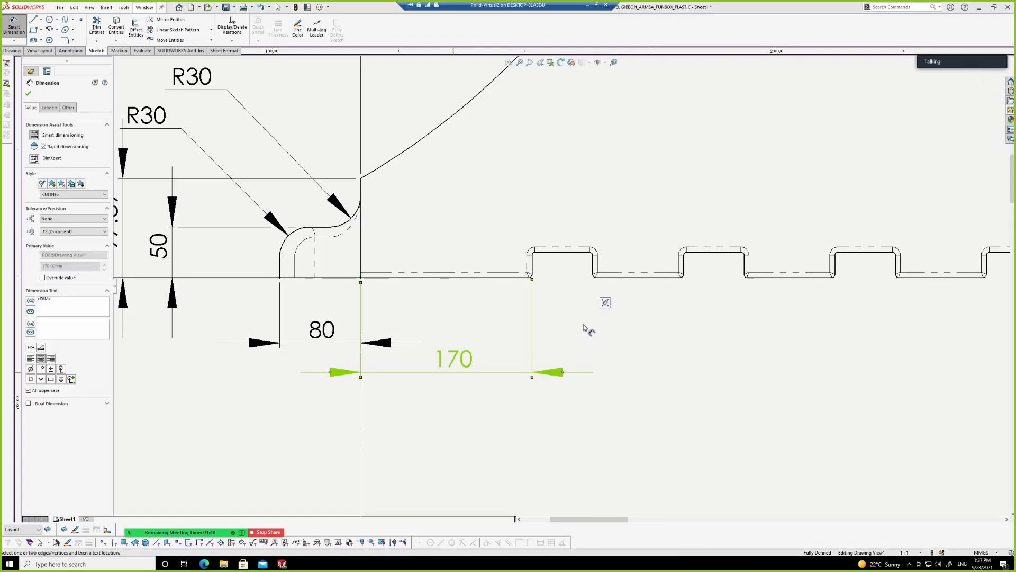
{"action": "key", "text": "Escape"}
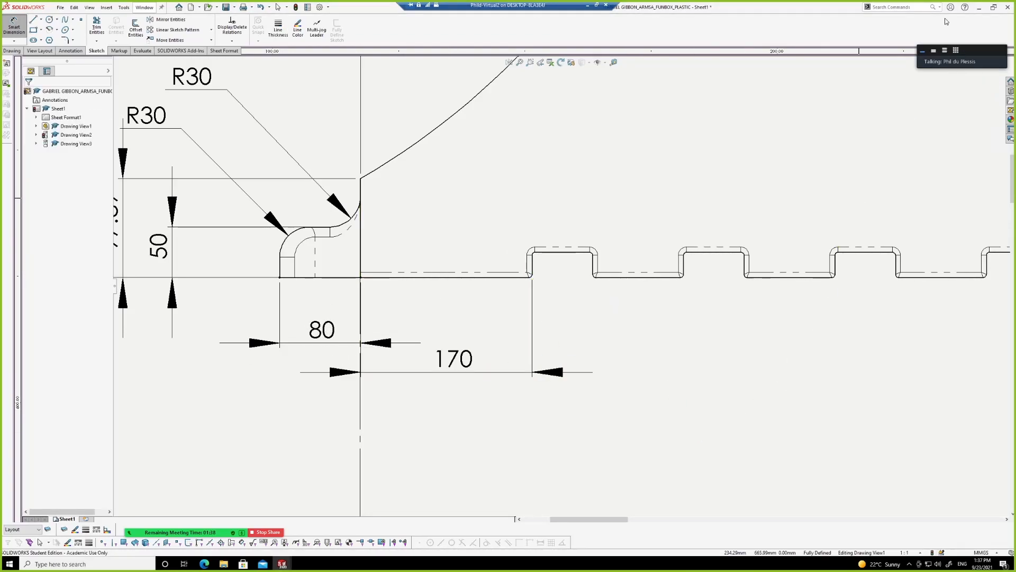
Check the running meeting in the Zoom window and return to the remote SOLIDWORKS drawing.
{"action": "left_click", "coordinate": [590, 6]}
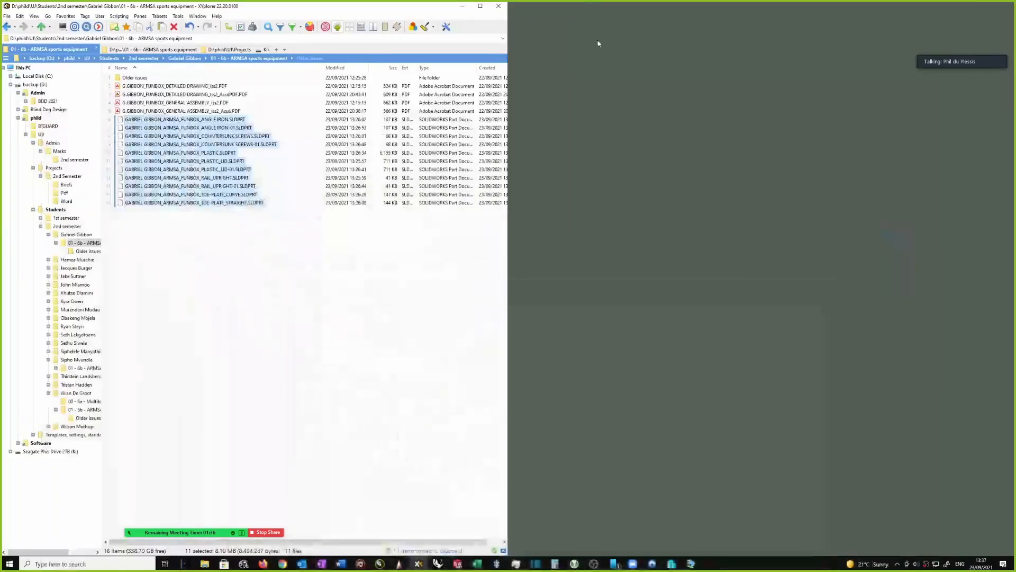
{"action": "left_click", "coordinate": [632, 564]}
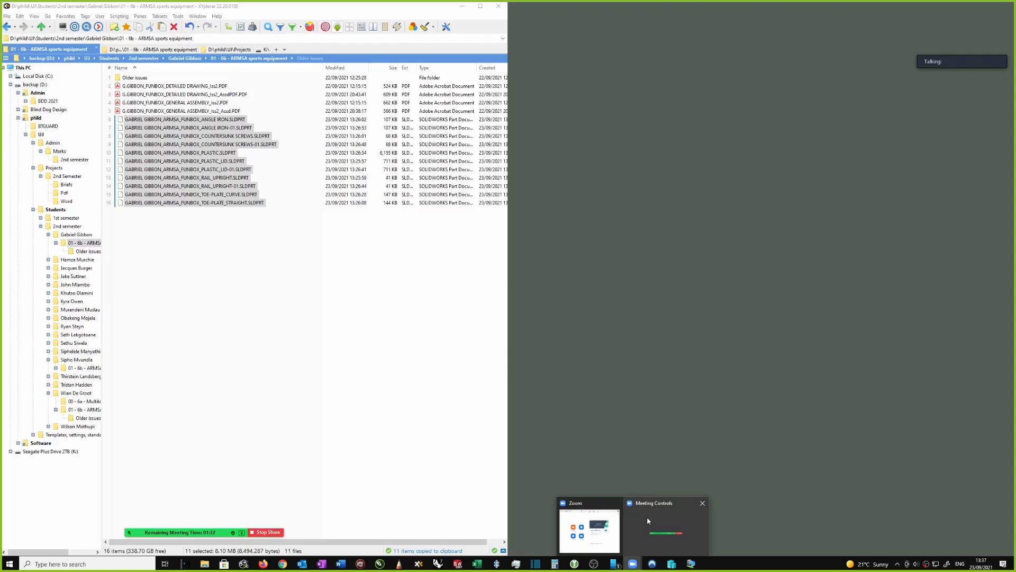
{"action": "left_click", "coordinate": [608, 530]}
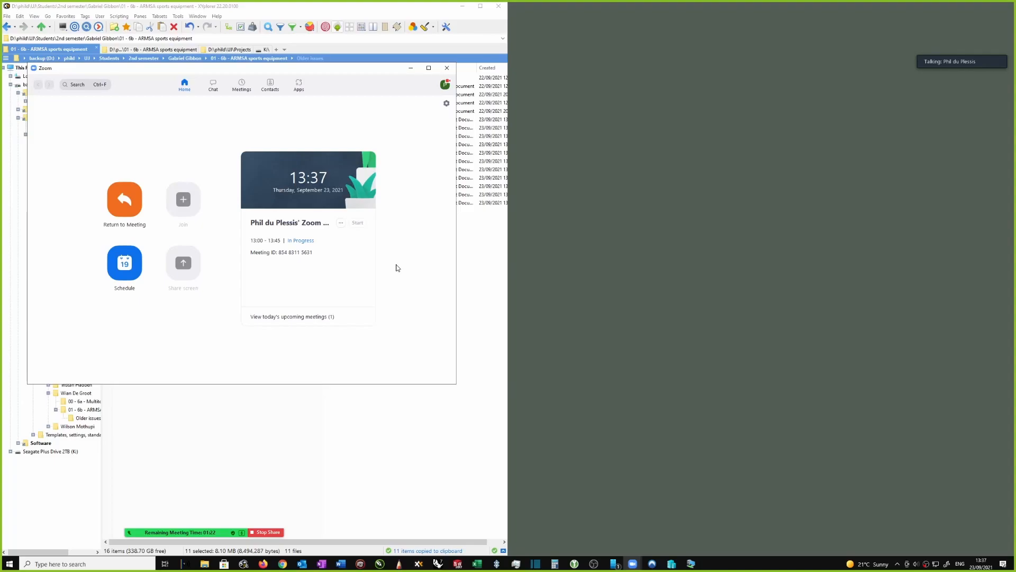
{"action": "left_click", "coordinate": [413, 68]}
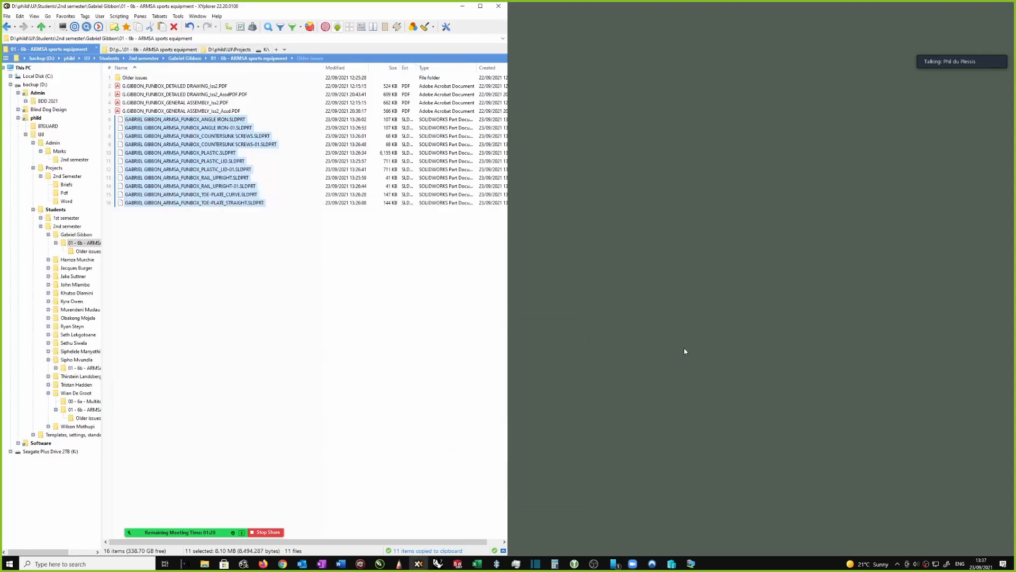
{"action": "left_click", "coordinate": [691, 565]}
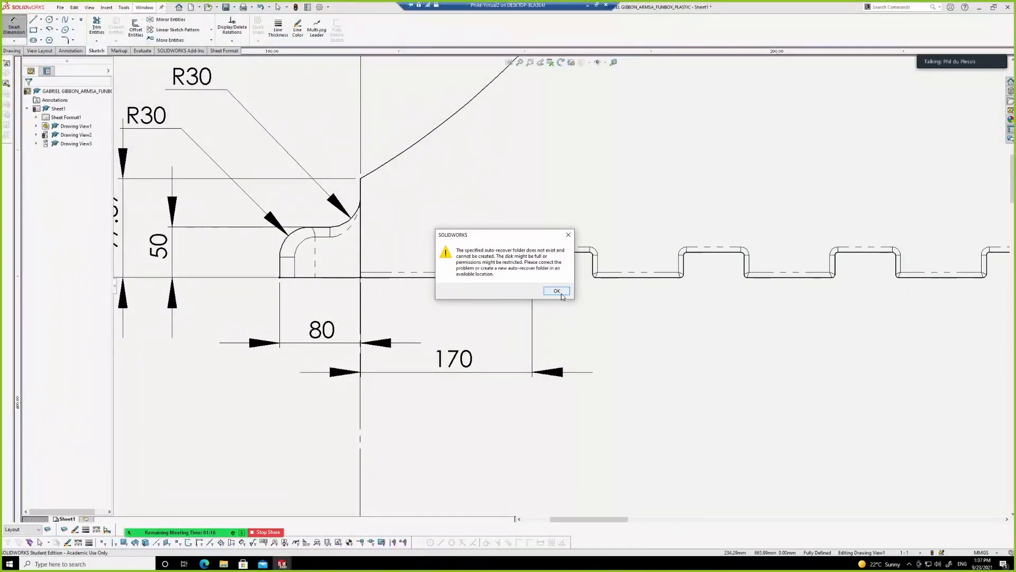
{"action": "left_click", "coordinate": [557, 292]}
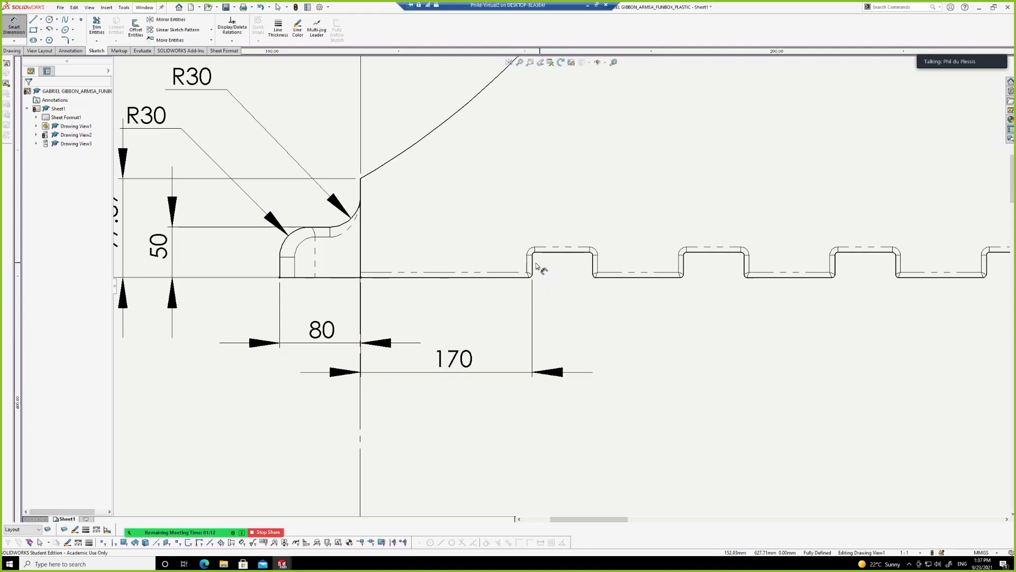
{"action": "key", "text": "Escape"}
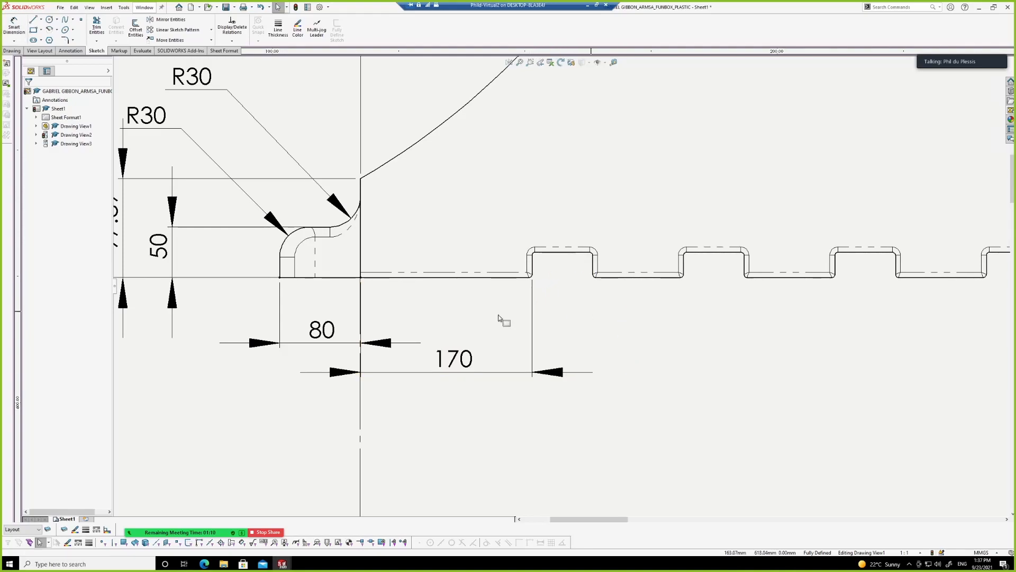
{"action": "left_click", "coordinate": [633, 308]}
{"action": "key", "text": "Return"}
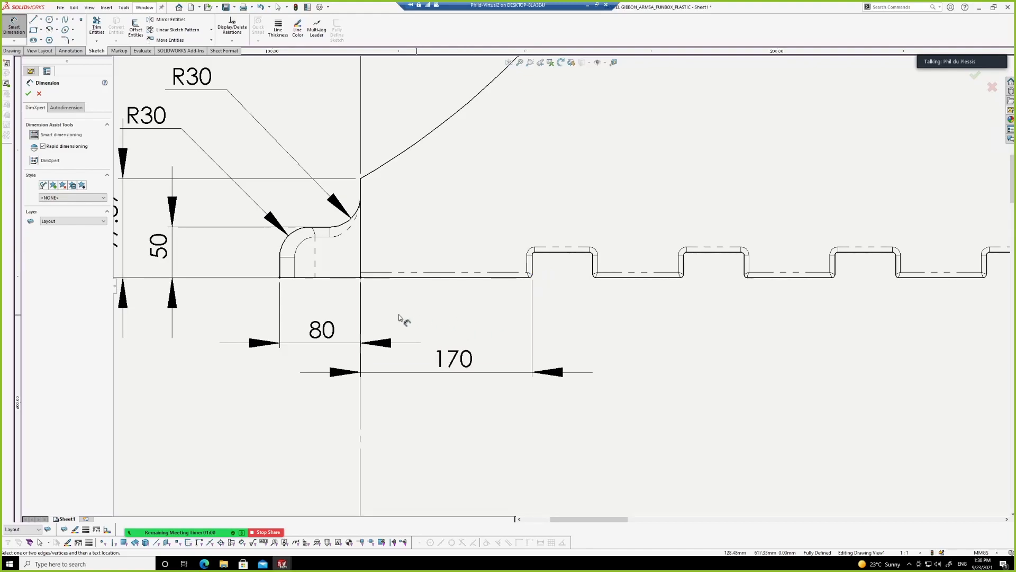
{"action": "left_click", "coordinate": [362, 260]}
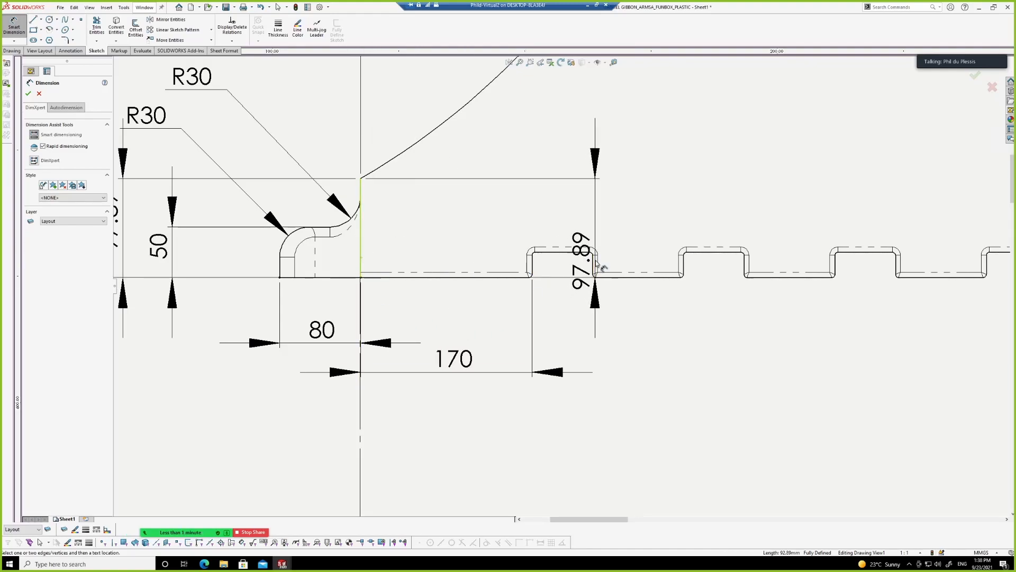
{"action": "left_click", "coordinate": [593, 263]}
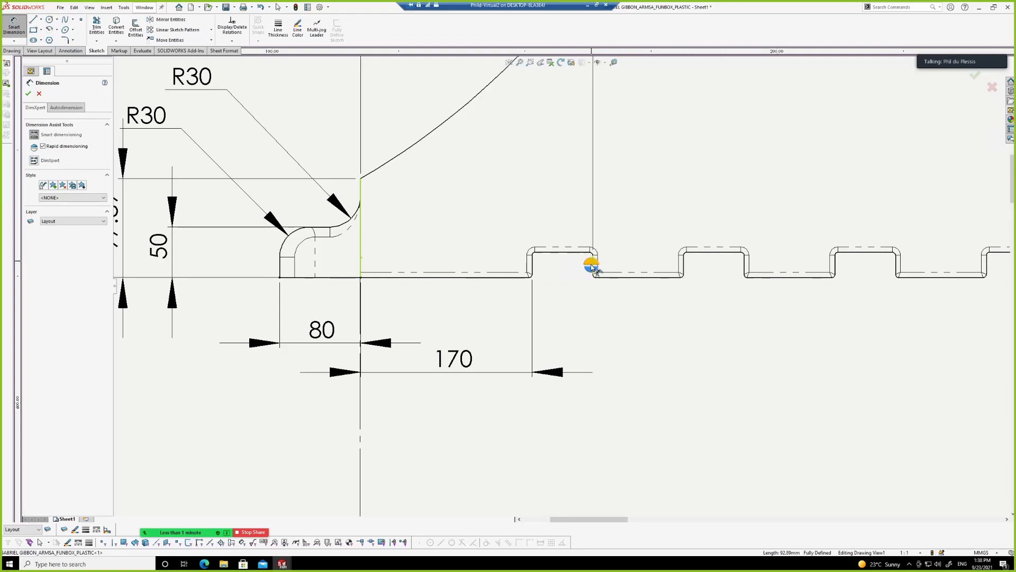
{"action": "left_click", "coordinate": [559, 411]}
{"action": "key", "text": "Escape"}
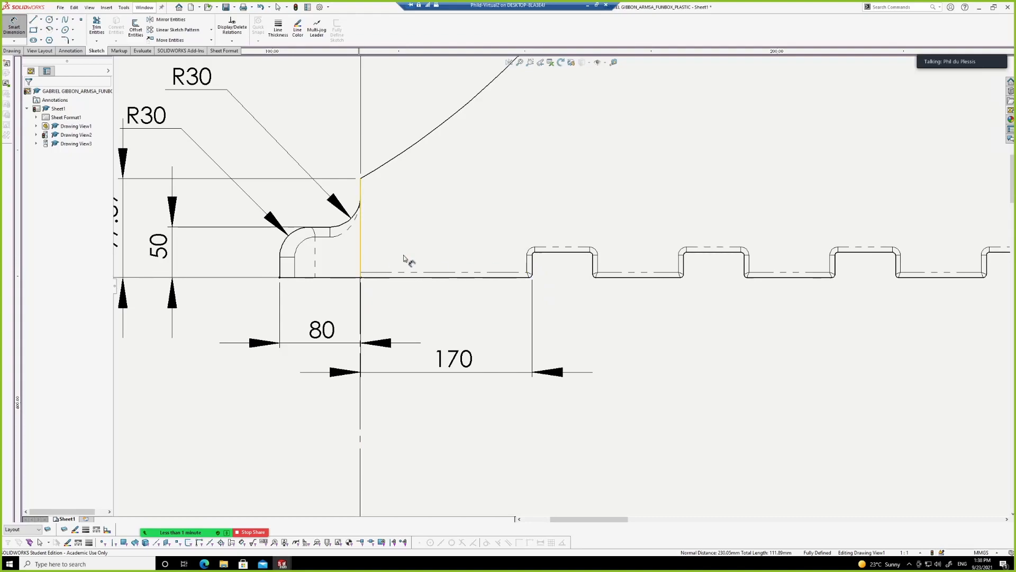
Dimension the width of the first base notch between its two side walls, placing it below the 170 dimension.
{"action": "left_click", "coordinate": [532, 265]}
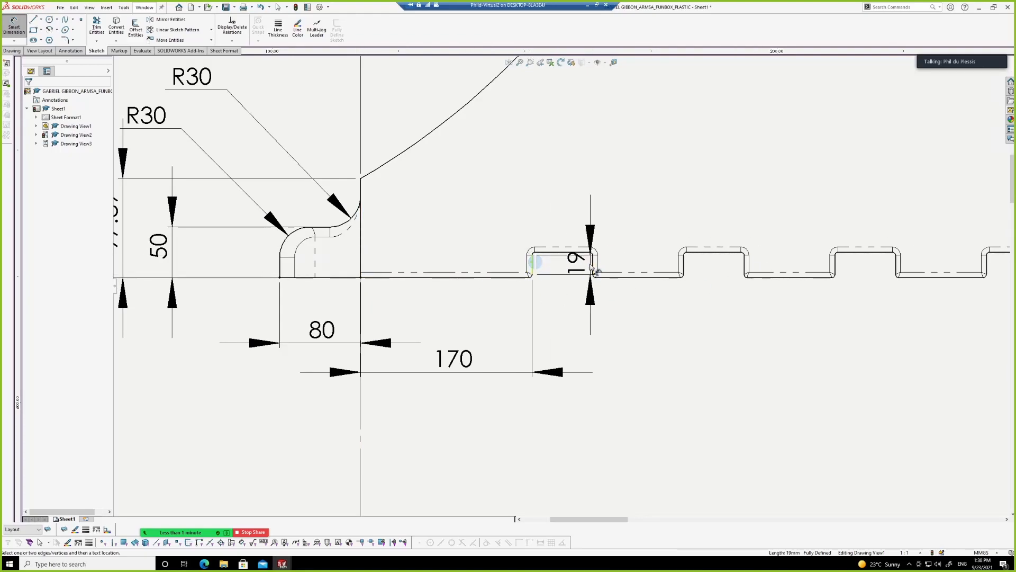
{"action": "left_click", "coordinate": [593, 266]}
{"action": "left_click", "coordinate": [576, 328]}
{"action": "left_click", "coordinate": [586, 420]}
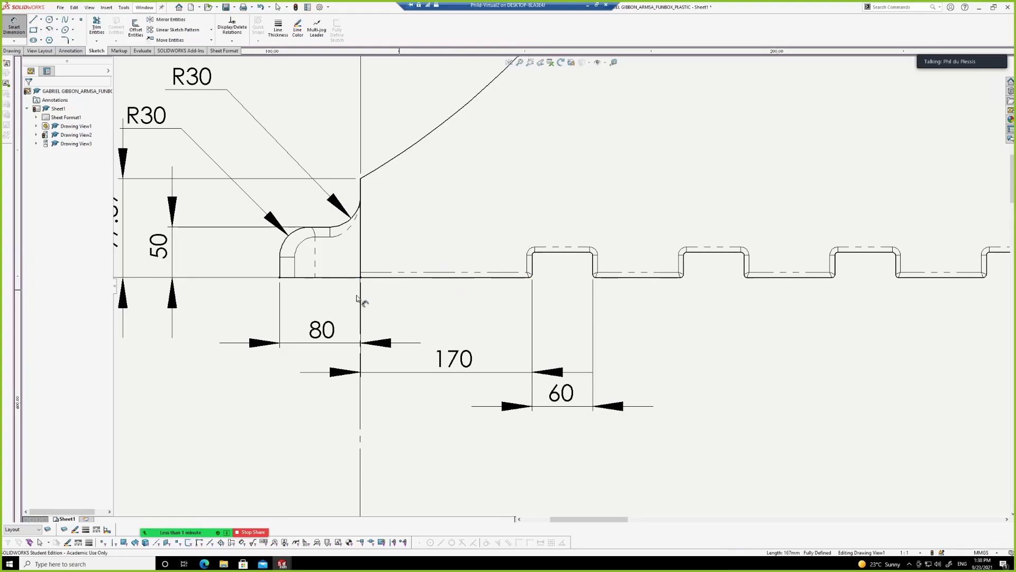
{"action": "left_click", "coordinate": [280, 277]}
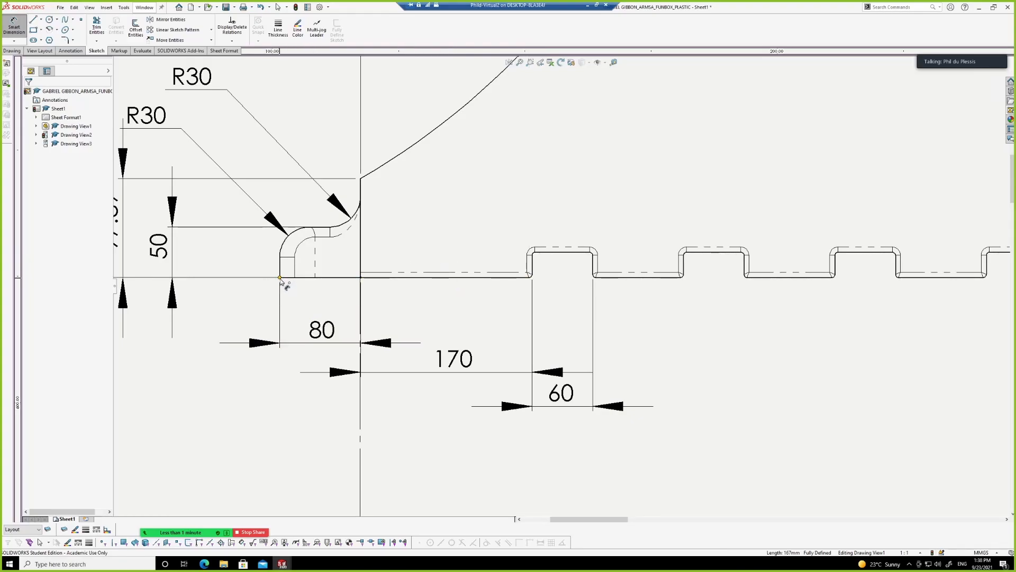
{"action": "left_click", "coordinate": [542, 253]}
{"action": "key", "text": "Escape"}
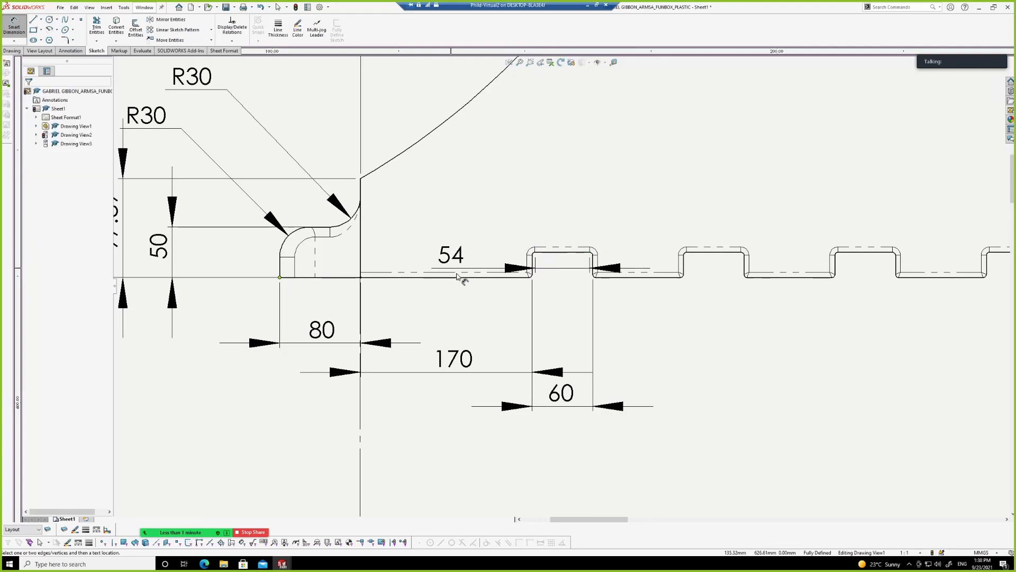
{"action": "left_click", "coordinate": [289, 278]}
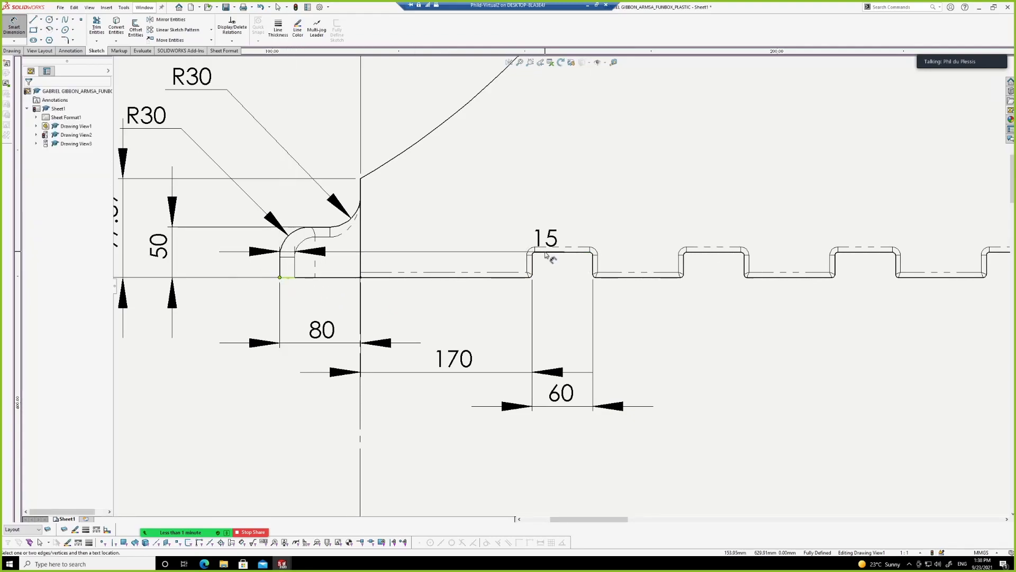
{"action": "key", "text": "Escape"}
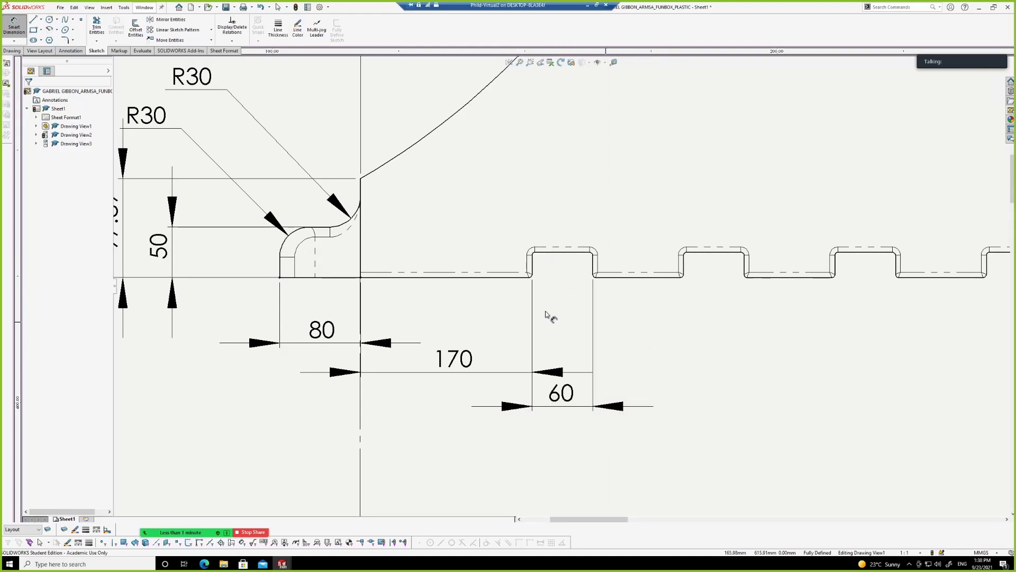
Dimension the vertical height from the foot's base edge to the first notch's upper edge, placing it beside the foot, inside the 50 dimension.
{"action": "left_click", "coordinate": [289, 278]}
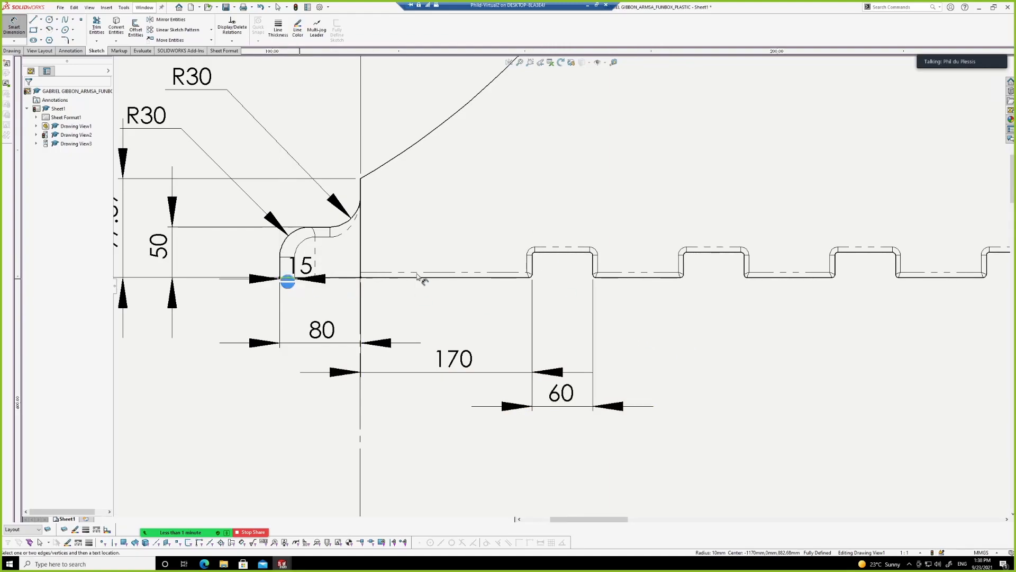
{"action": "left_click", "coordinate": [551, 252]}
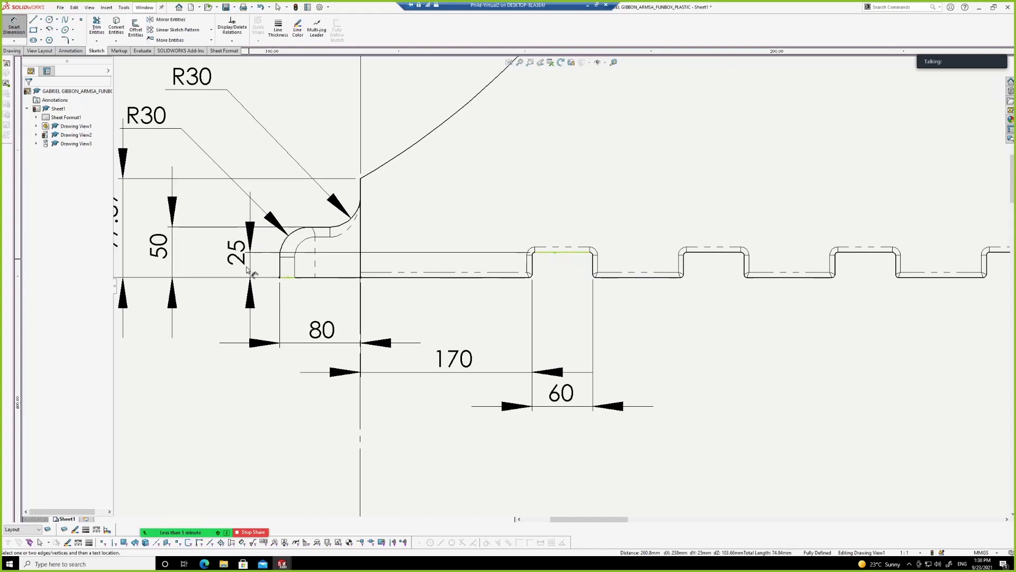
{"action": "left_click", "coordinate": [212, 337]}
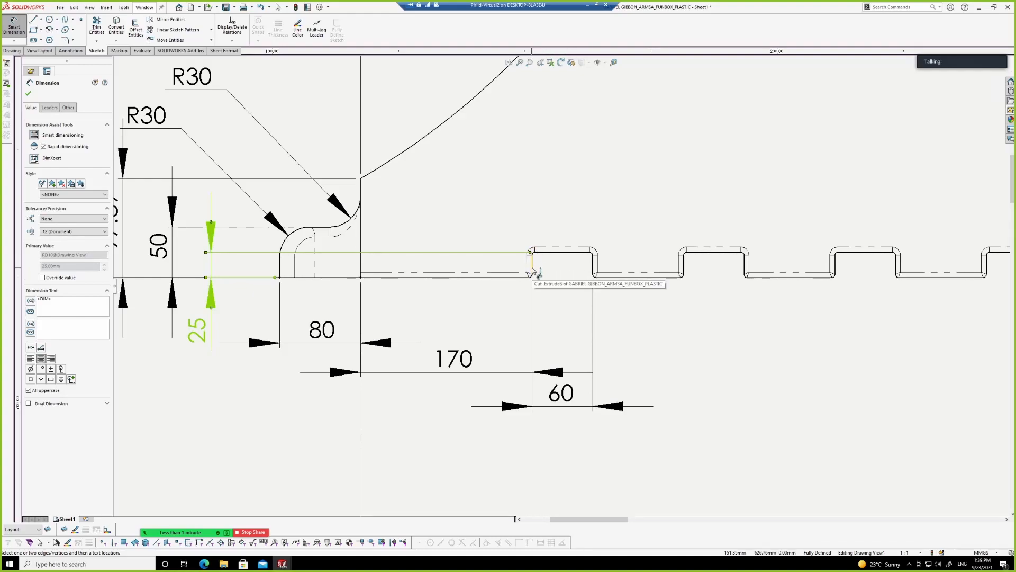
{"action": "scroll", "coordinate": [533, 274], "scroll_direction": "down", "scroll_amount": 1}
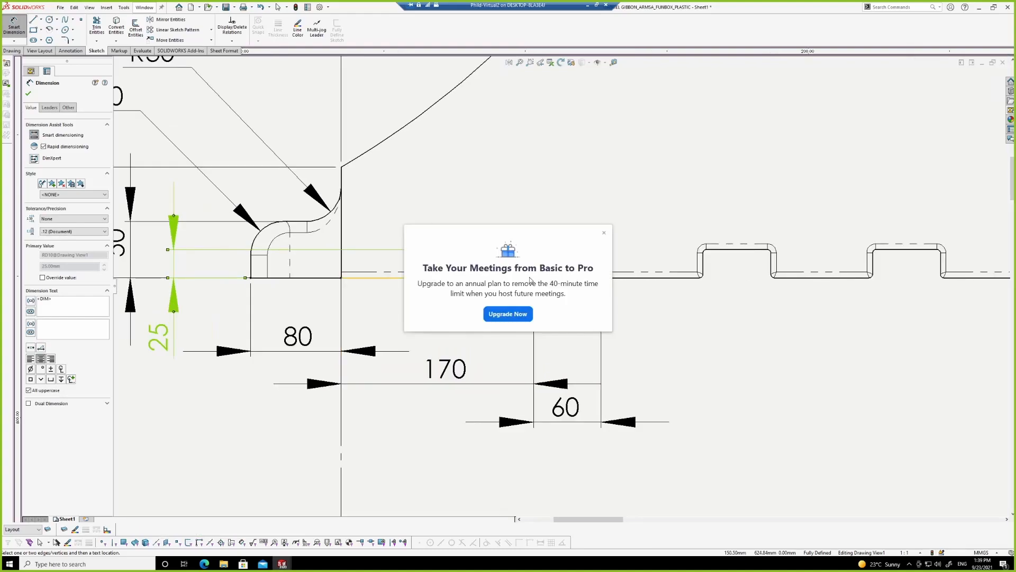